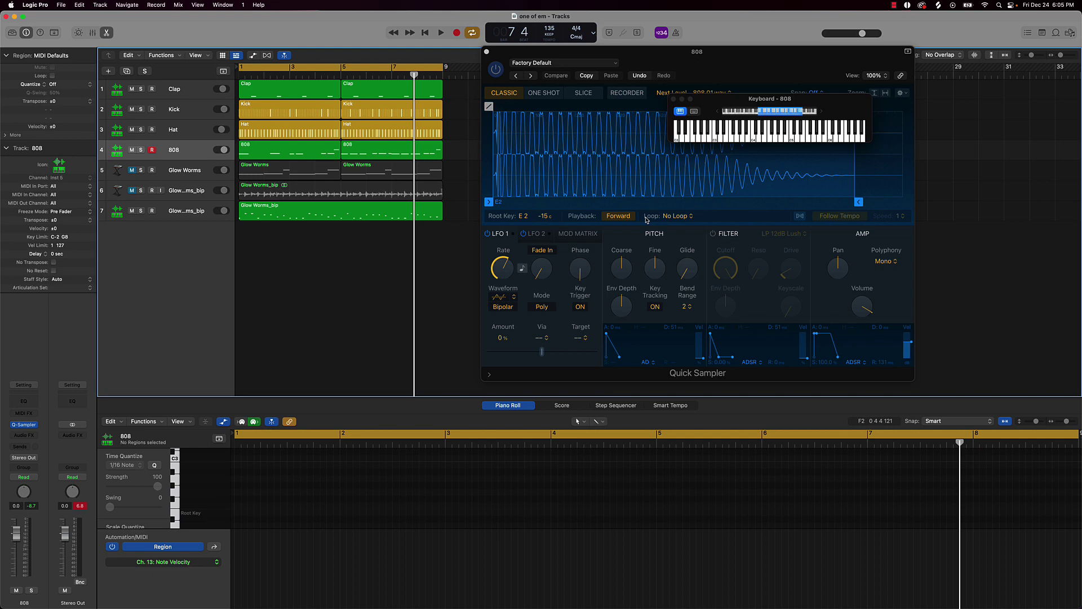
- Start playing the beat and close the Keyboard and 808 Quick Sampler windows
{"action": "key", "text": "space"}
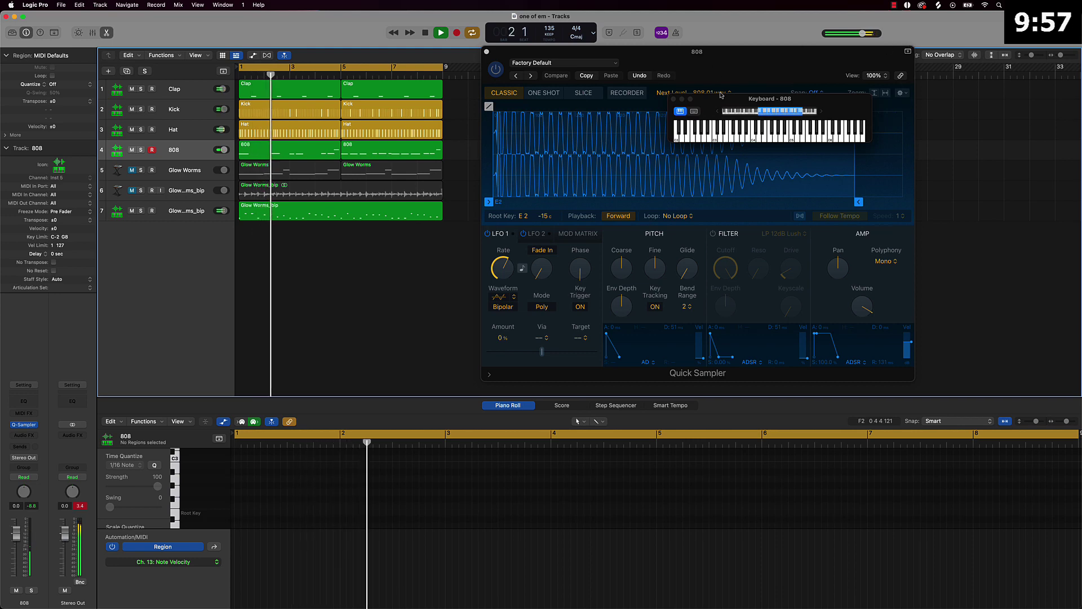
{"action": "left_click", "coordinate": [674, 100]}
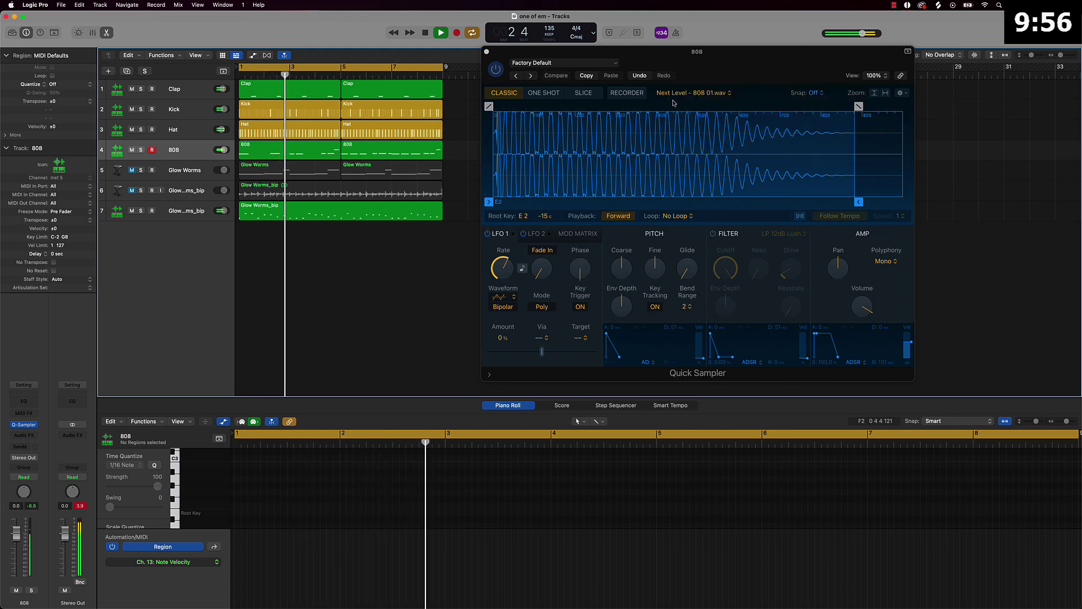
{"action": "left_click", "coordinate": [486, 51]}
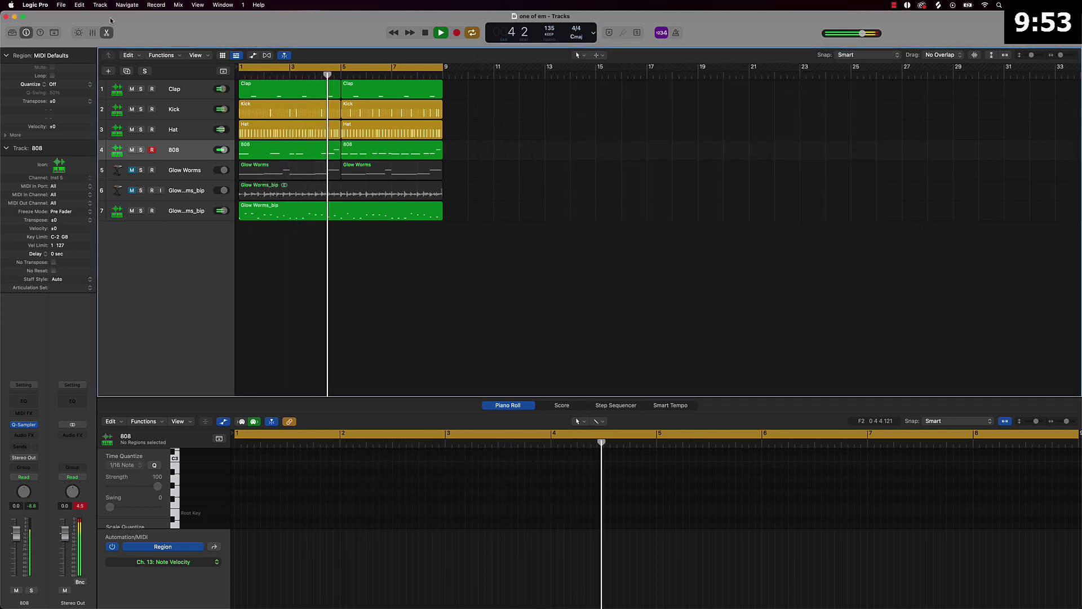
- Close the piano roll, stop playback, mute the bottom Glow Worms_bip track and solo the upper one
{"action": "left_click", "coordinate": [106, 32]}
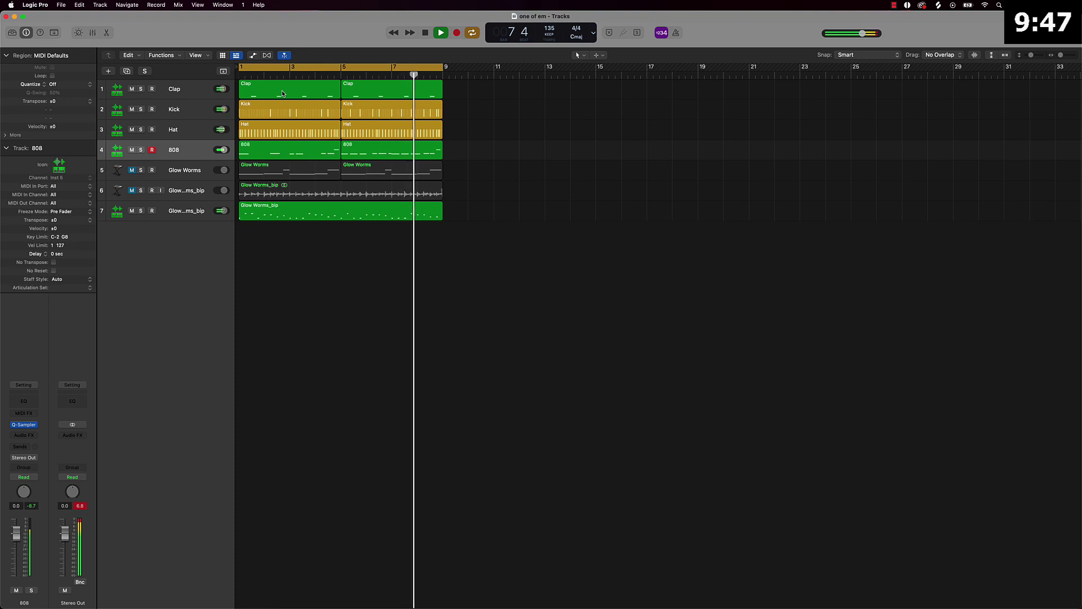
{"action": "key", "text": "space"}
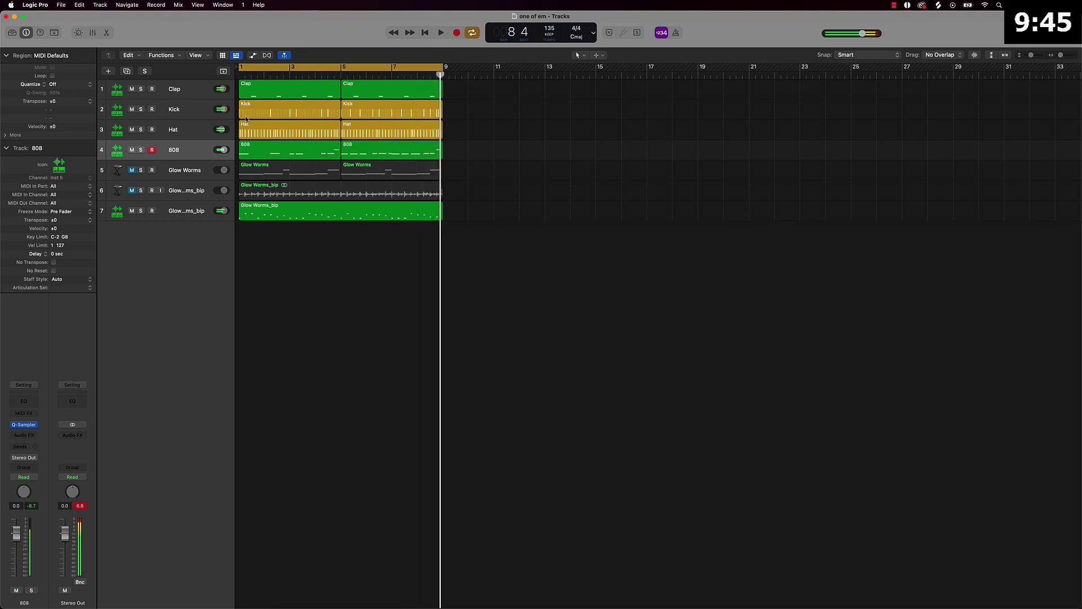
{"action": "left_click", "coordinate": [132, 210]}
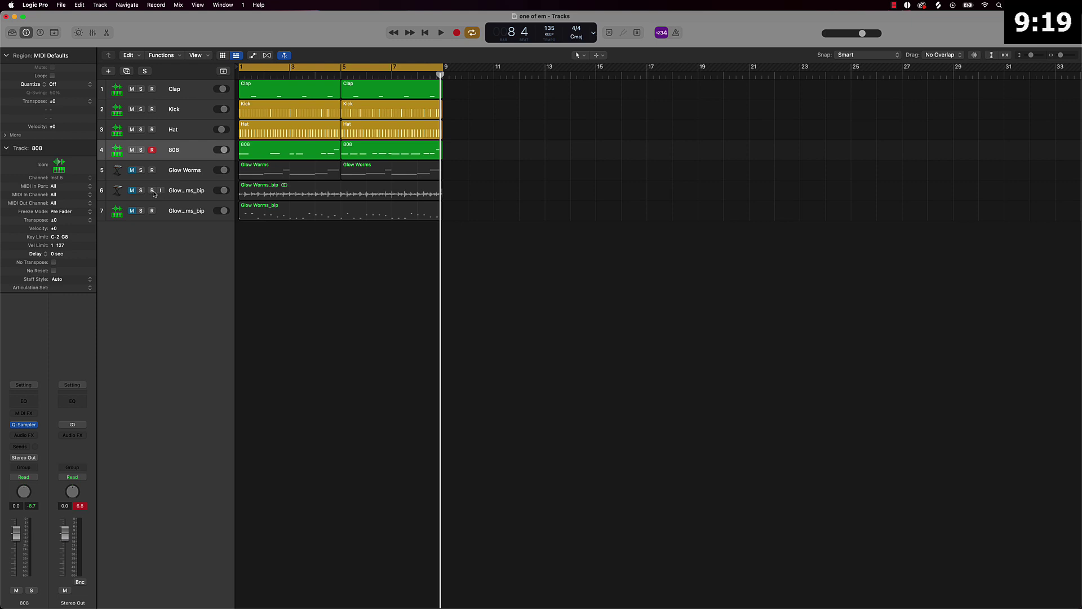
{"action": "left_click", "coordinate": [132, 192]}
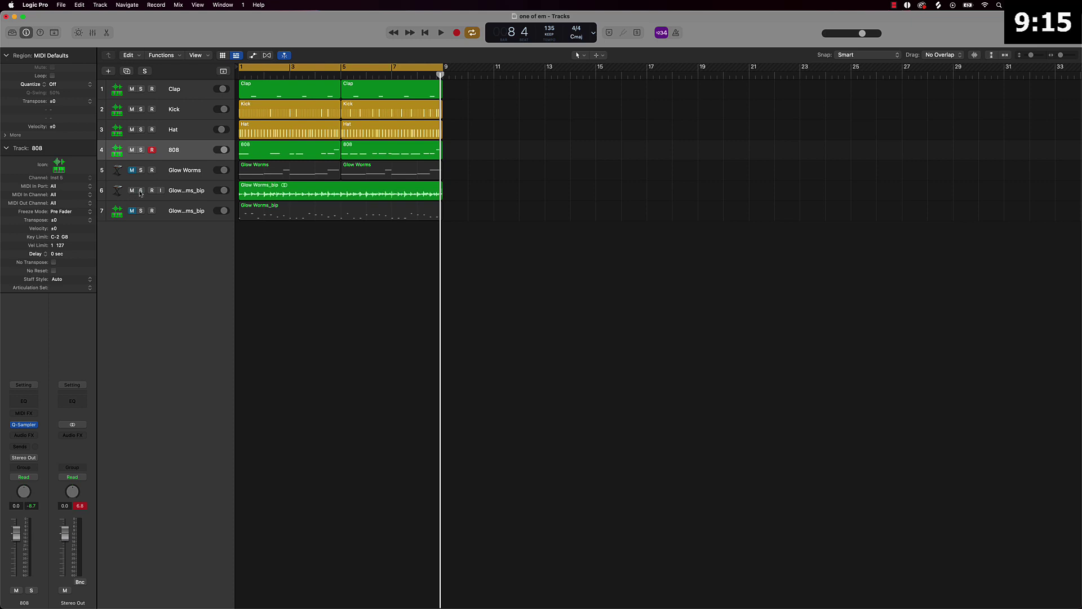
{"action": "left_click", "coordinate": [141, 190]}
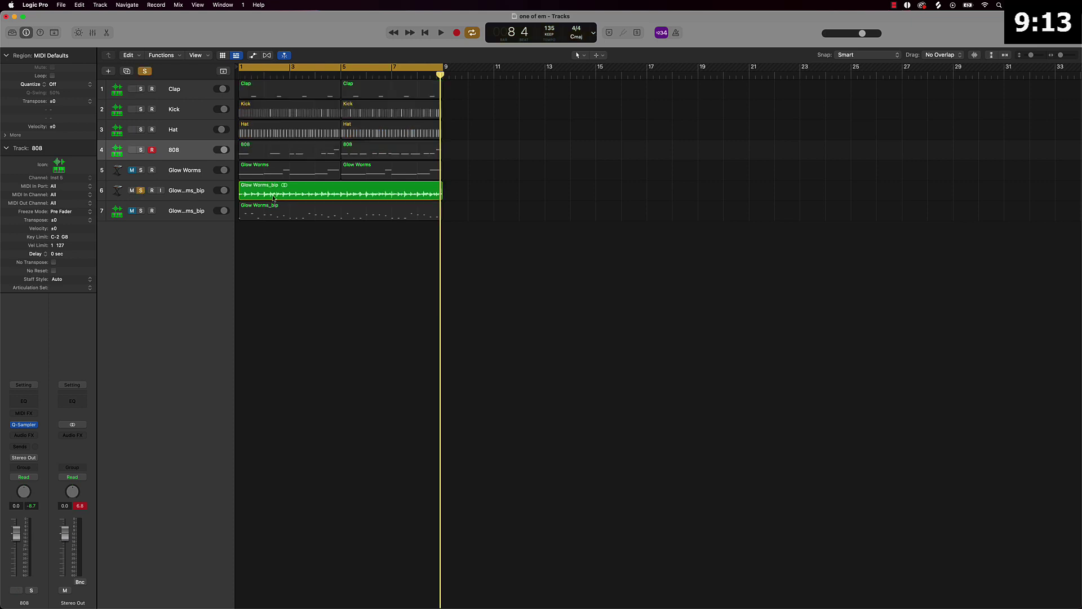
- Play the soloed upper Glow Worms_bip track, then move the solo to Glow Worms and play it
{"action": "key", "text": "space"}
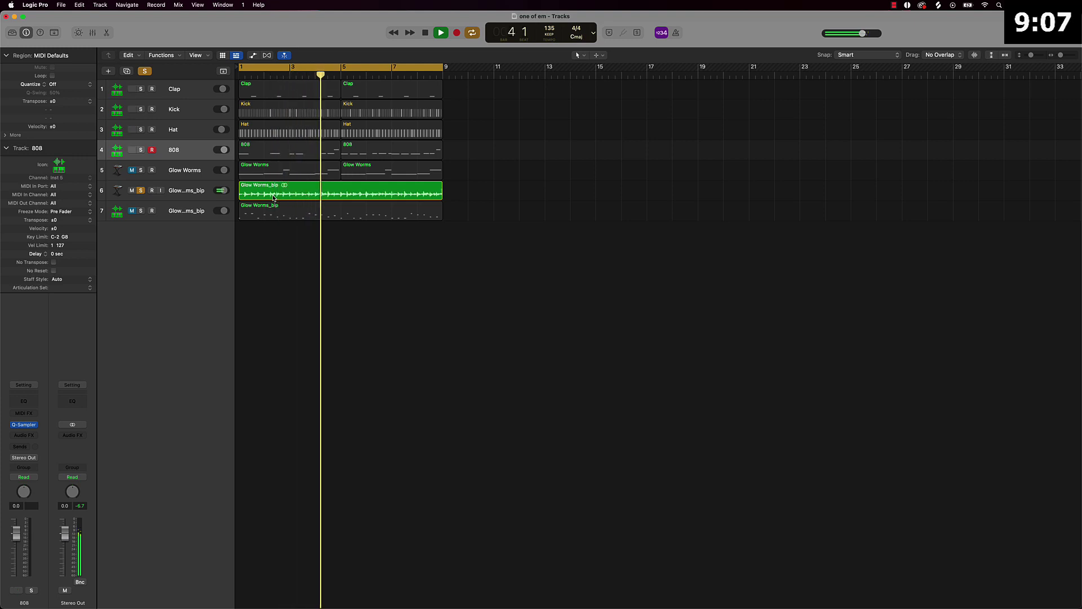
{"action": "key", "text": "space"}
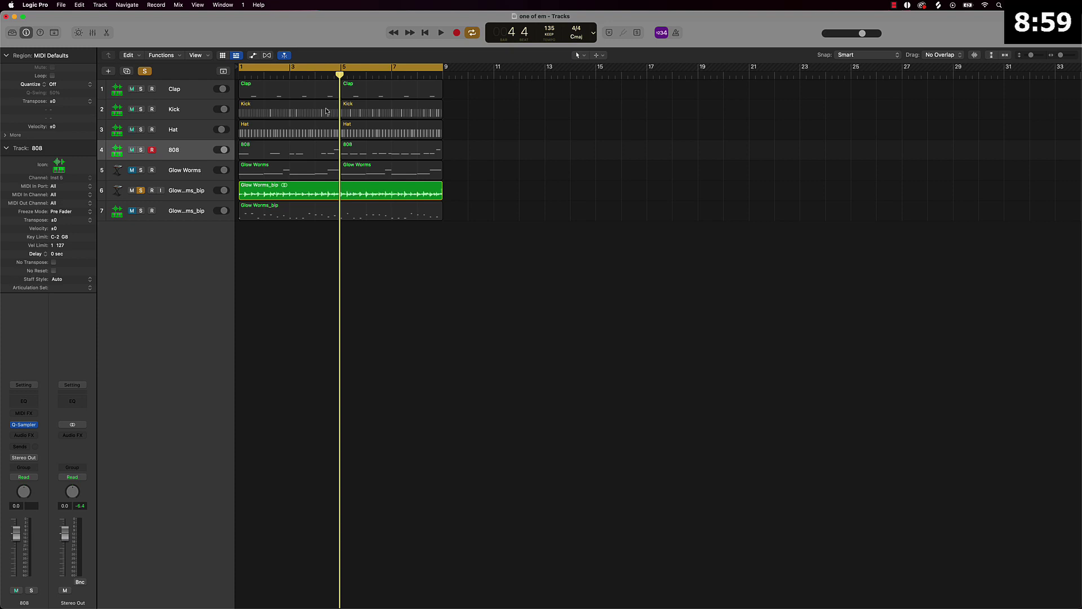
{"action": "left_click", "coordinate": [141, 191]}
{"action": "left_click", "coordinate": [141, 170]}
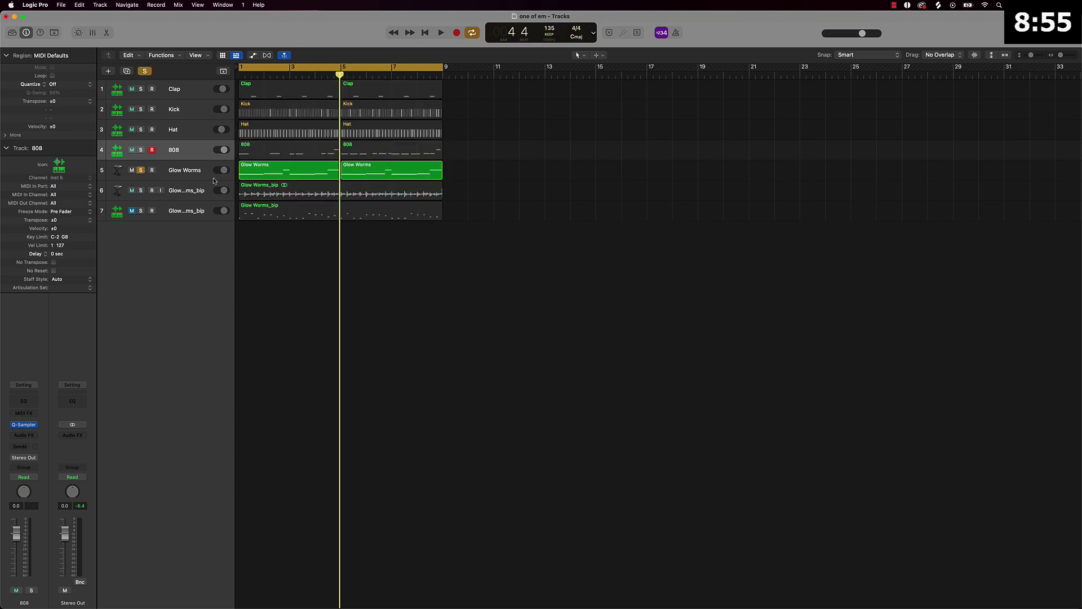
{"action": "key", "text": "space"}
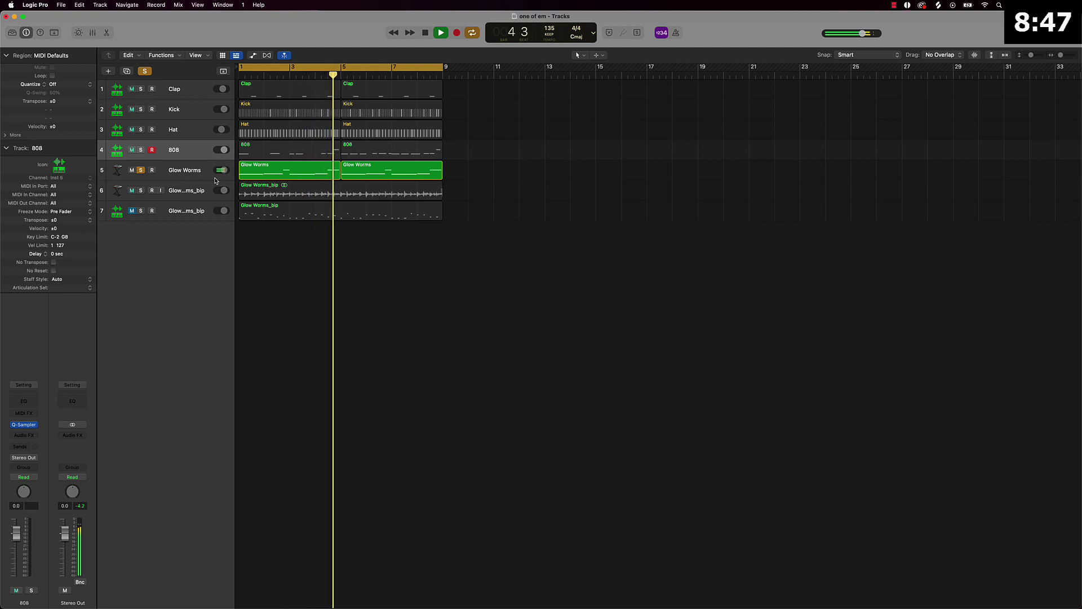
{"action": "key", "text": "space"}
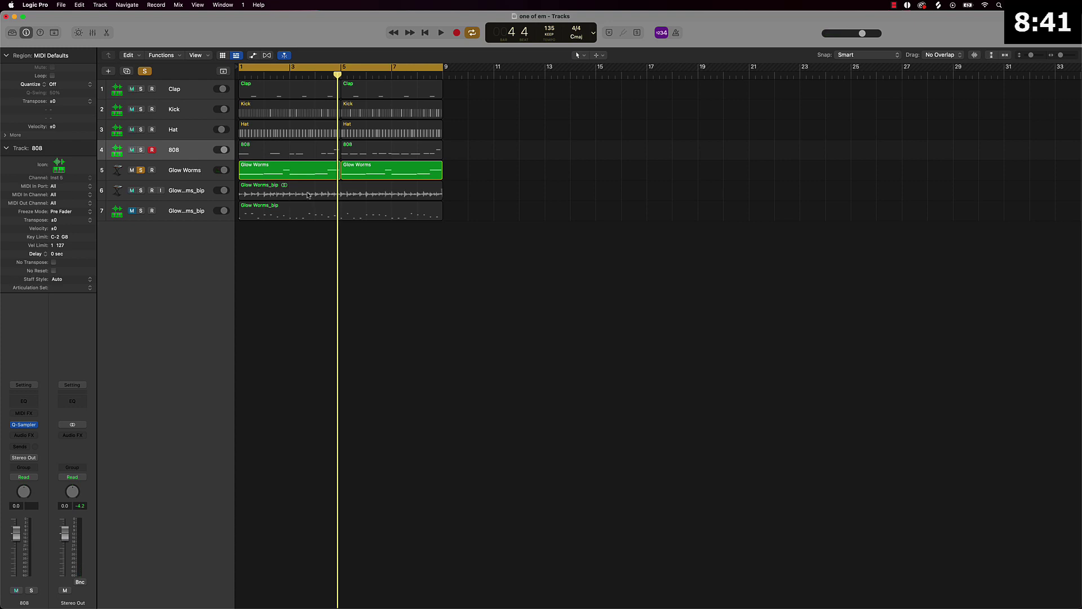
- Solo and play the bottom Glow Worms_bip track, then switch off all solos
{"action": "left_click", "coordinate": [141, 170]}
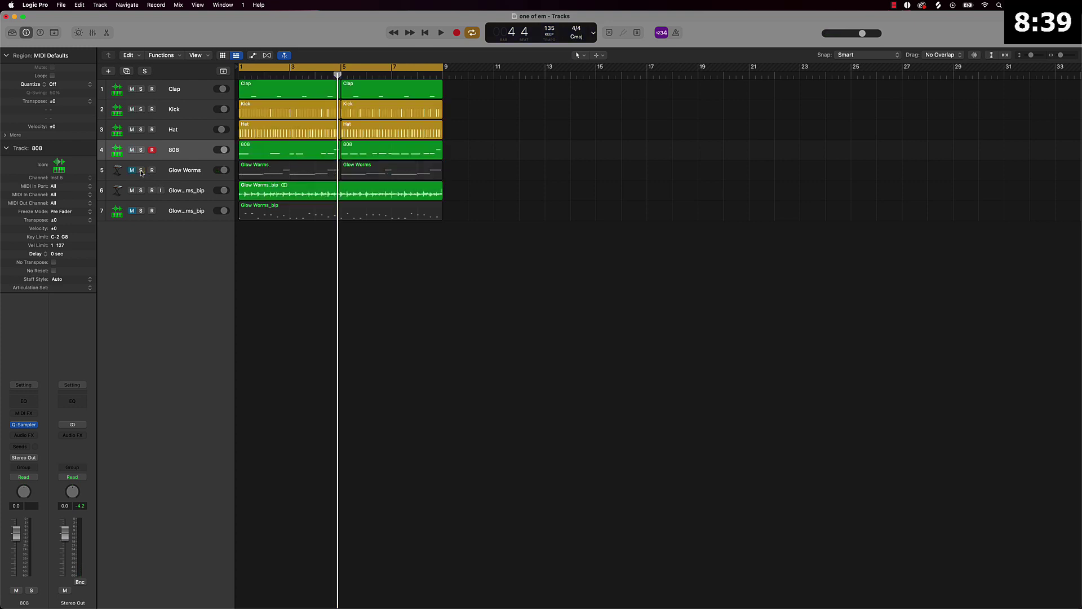
{"action": "left_click", "coordinate": [141, 211]}
{"action": "key", "text": "space"}
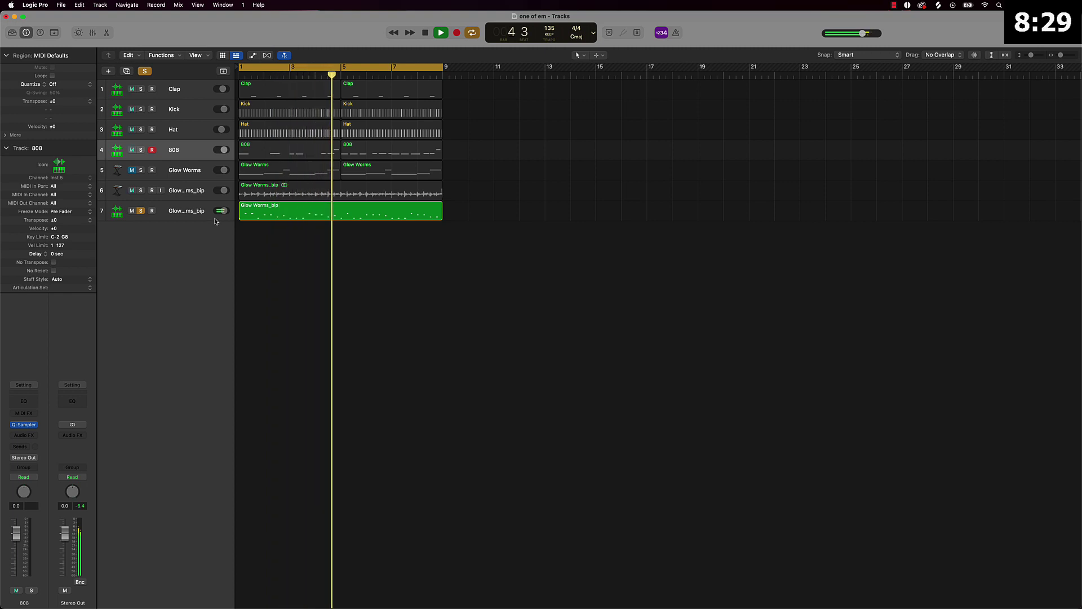
{"action": "key", "text": "space"}
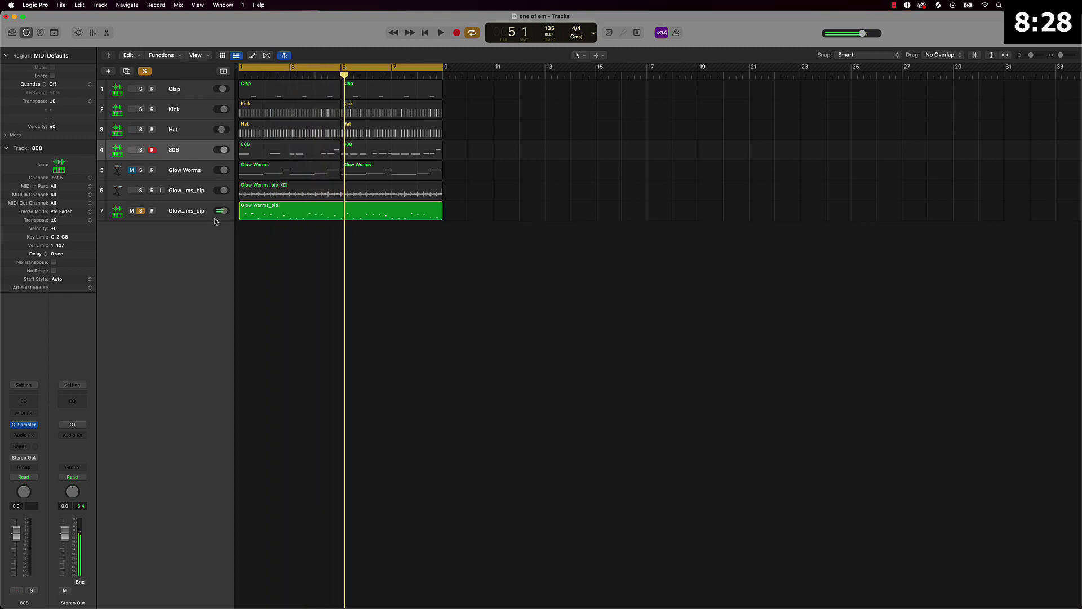
{"action": "left_click", "coordinate": [261, 195]}
{"action": "left_click", "coordinate": [141, 191]}
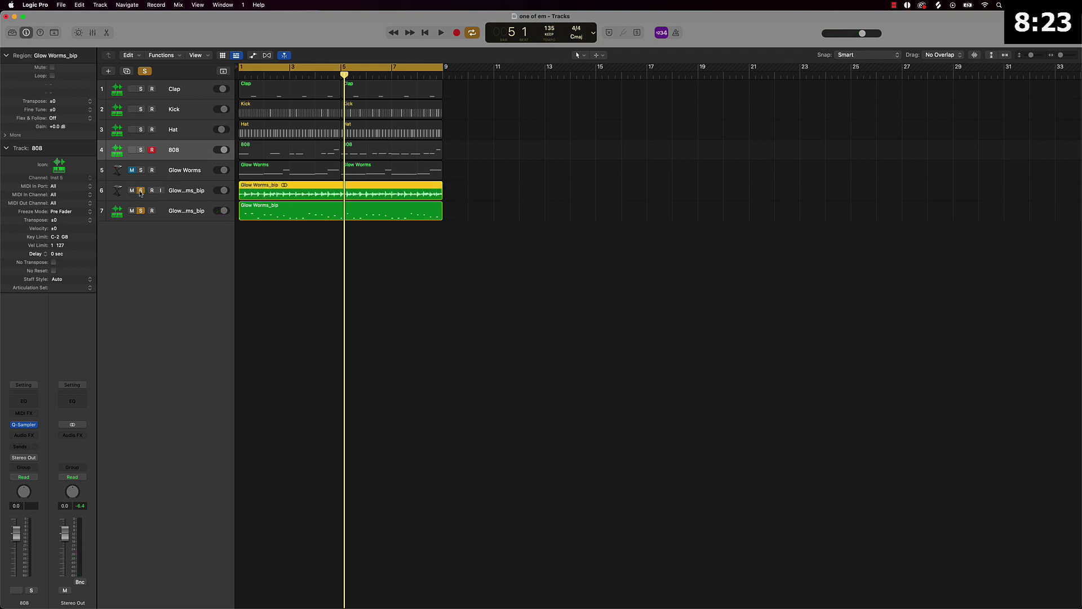
{"action": "left_click", "coordinate": [141, 191]}
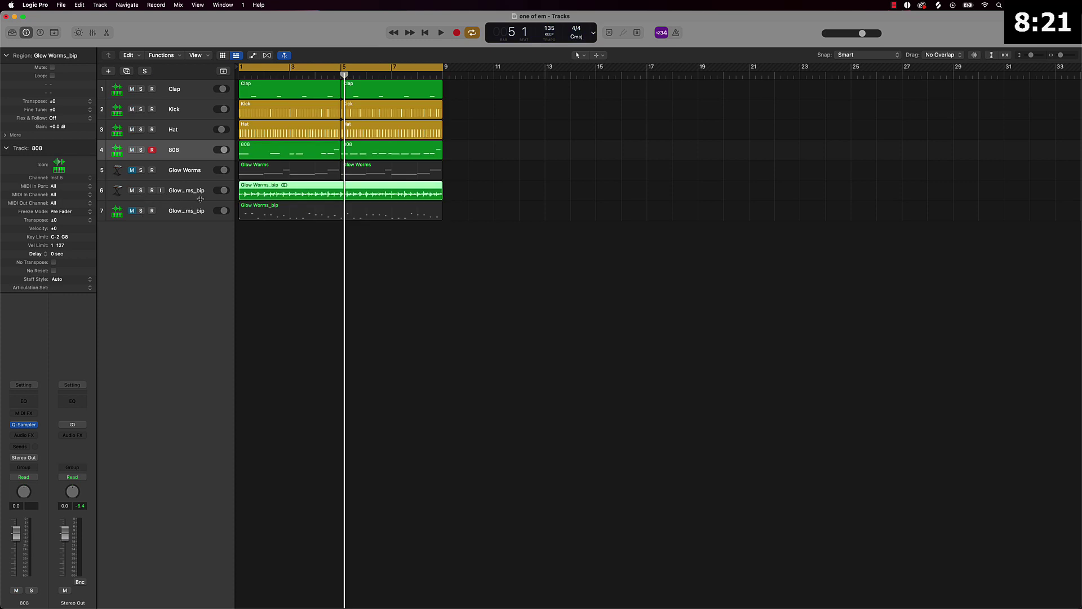
{"action": "left_click", "coordinate": [250, 233]}
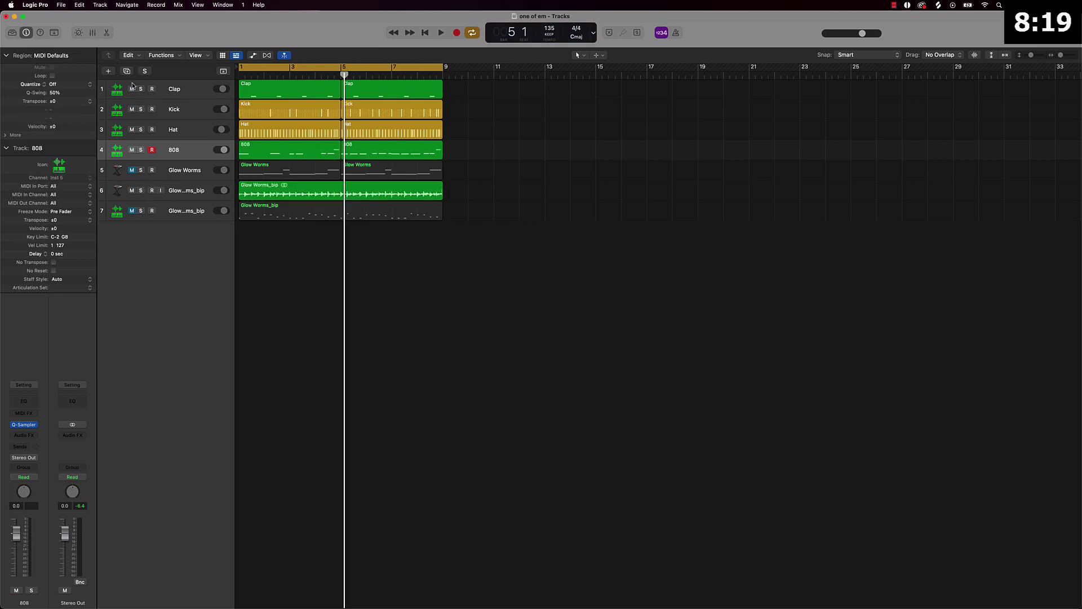
- Unmute the Glow Worms and bottom Glow Worms_bip tracks, testing track and region mutes
{"action": "left_click_drag", "start_coordinate": [132, 171], "coordinate": [132, 210]}
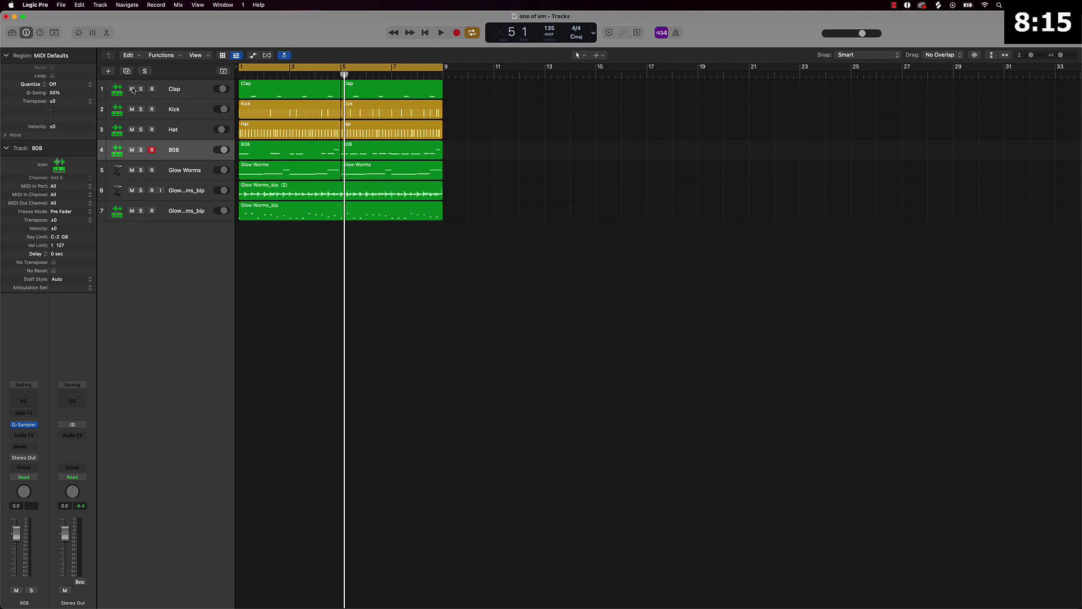
{"action": "left_click_drag", "start_coordinate": [133, 88], "coordinate": [124, 58]}
{"action": "left_click", "coordinate": [132, 212]}
{"action": "left_click_drag", "start_coordinate": [265, 273], "coordinate": [316, 213]}
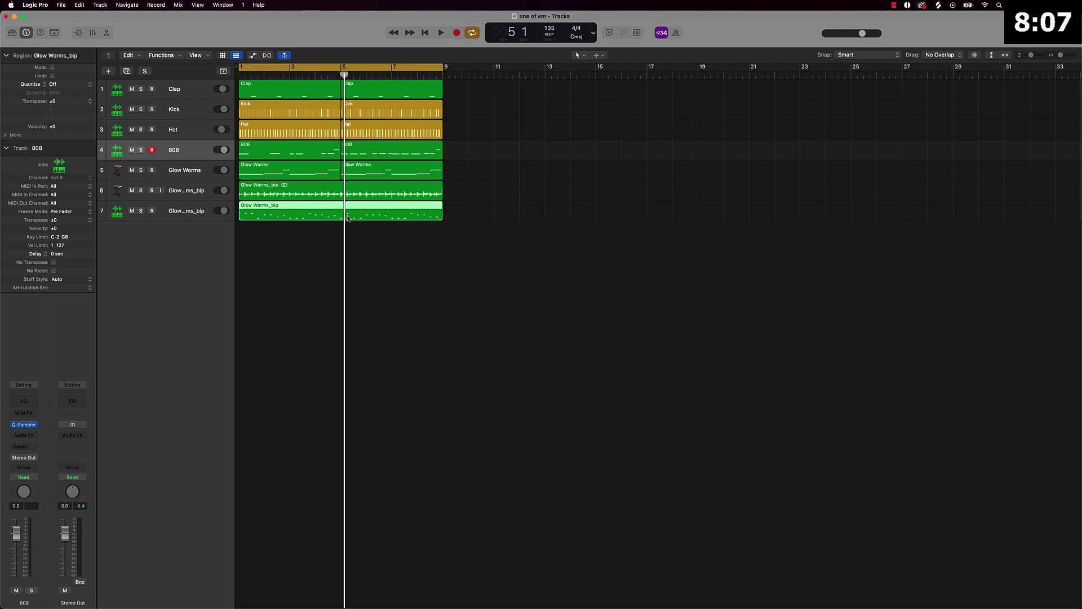
{"action": "key", "text": "ctrl+m"}
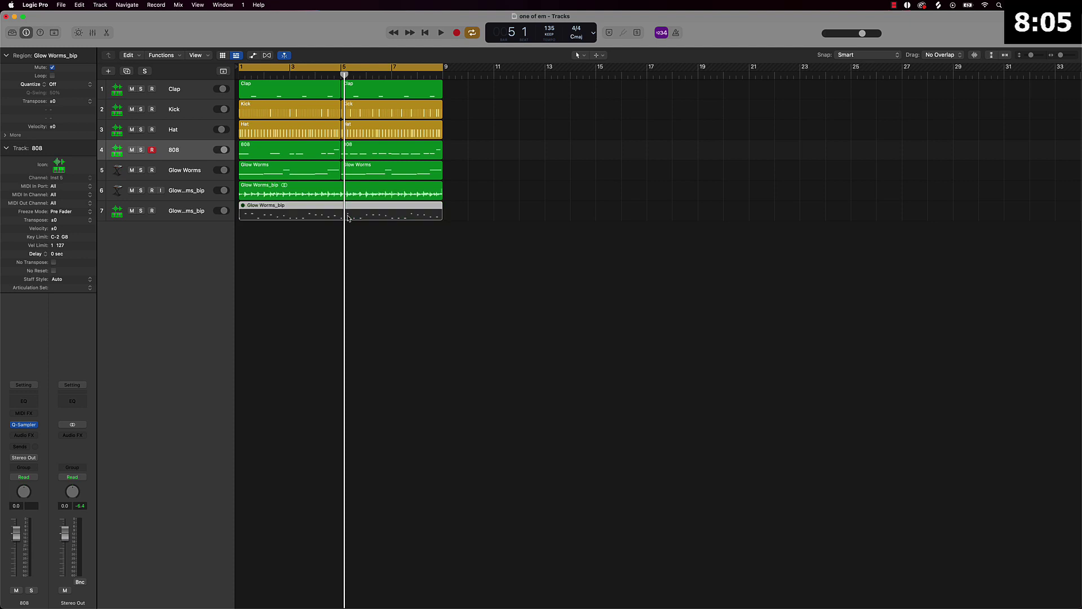
{"action": "key", "text": "ctrl+m"}
{"action": "key", "text": "ctrl+m"}
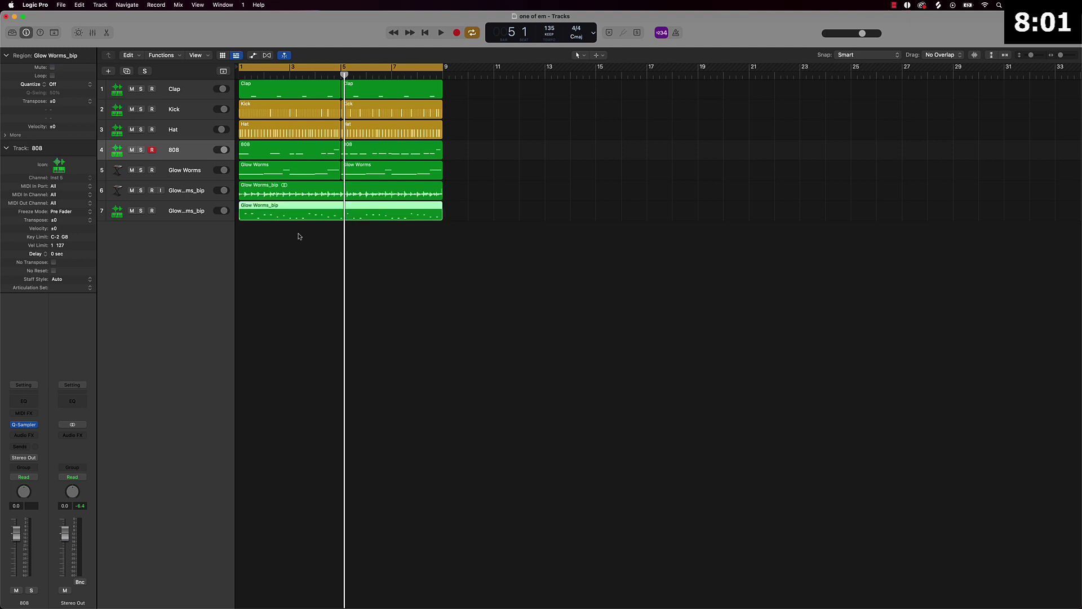
- Copy all twelve regions with automation to bar 9, then undo the copy
{"action": "left_click_drag", "start_coordinate": [292, 244], "coordinate": [369, 87]}
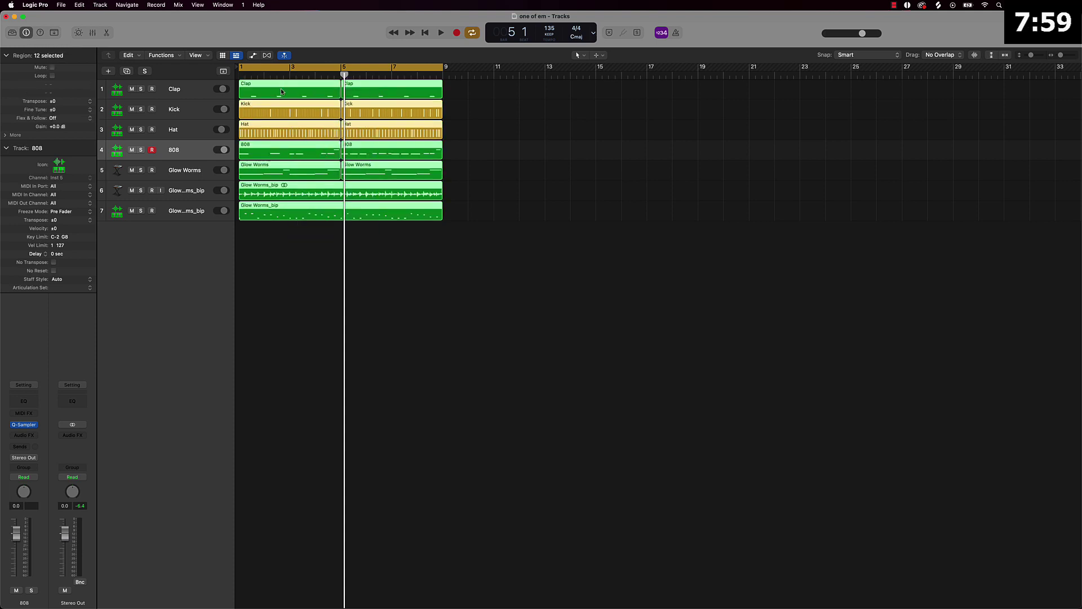
{"action": "left_click_drag", "start_coordinate": [279, 91], "coordinate": [466, 95]}
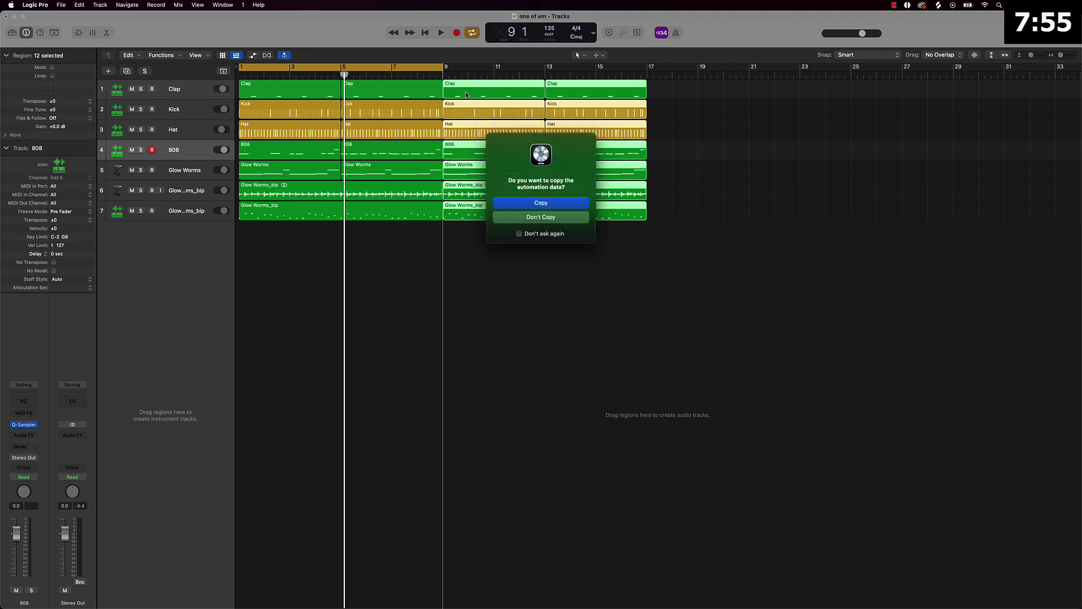
{"action": "left_click", "coordinate": [519, 233]}
{"action": "left_click", "coordinate": [540, 204]}
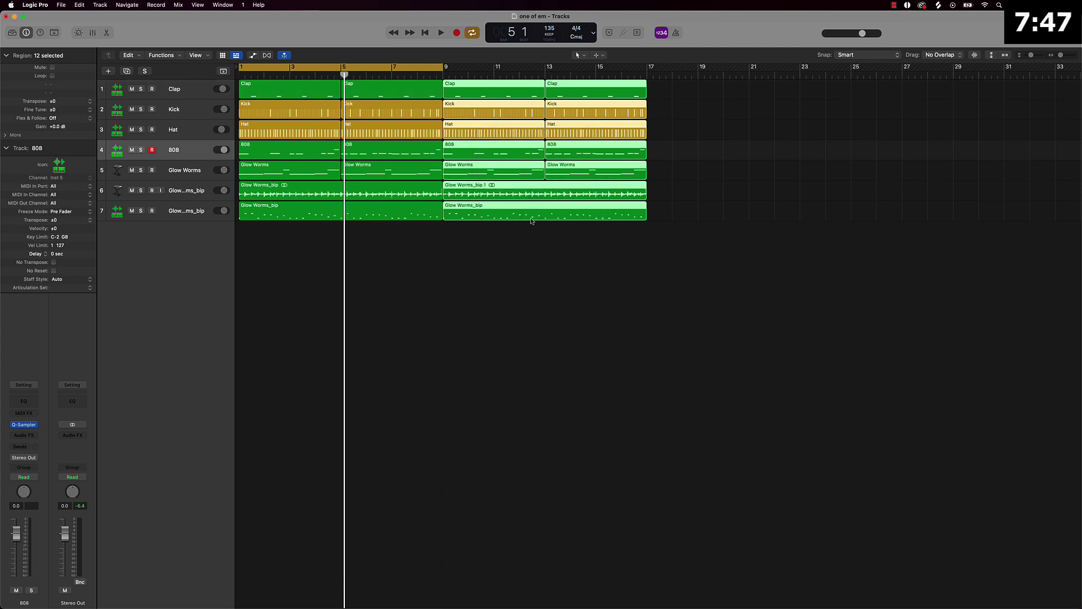
{"action": "key", "text": "super+z"}
{"action": "left_click", "coordinate": [350, 264]}
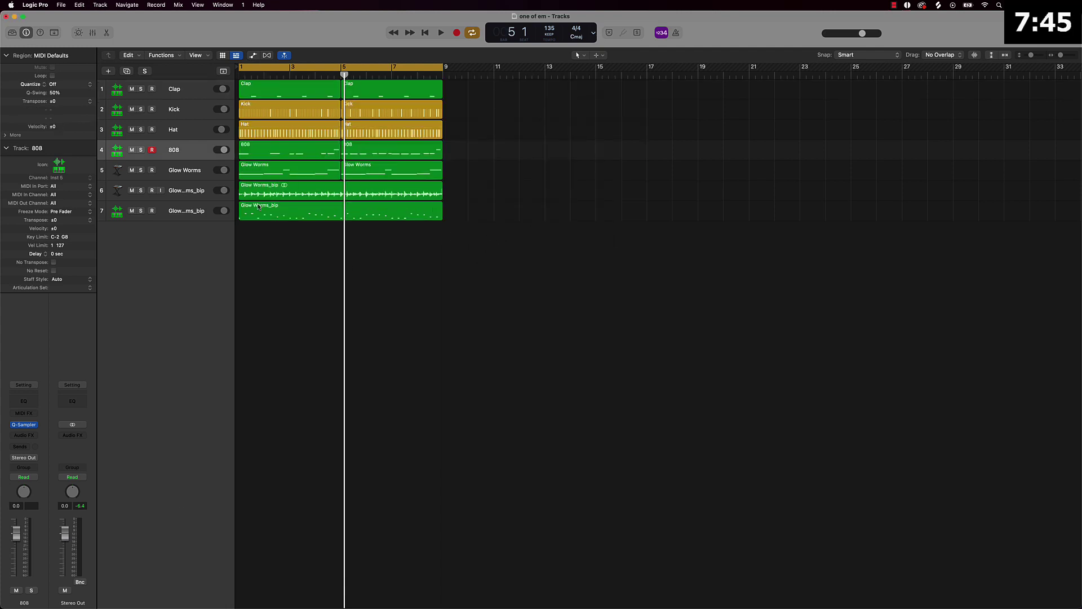
- Bounce the Glow Worms regions in place to a new audio track and mute the original
{"action": "left_click", "coordinate": [169, 213]}
{"action": "right_click", "coordinate": [171, 210]}
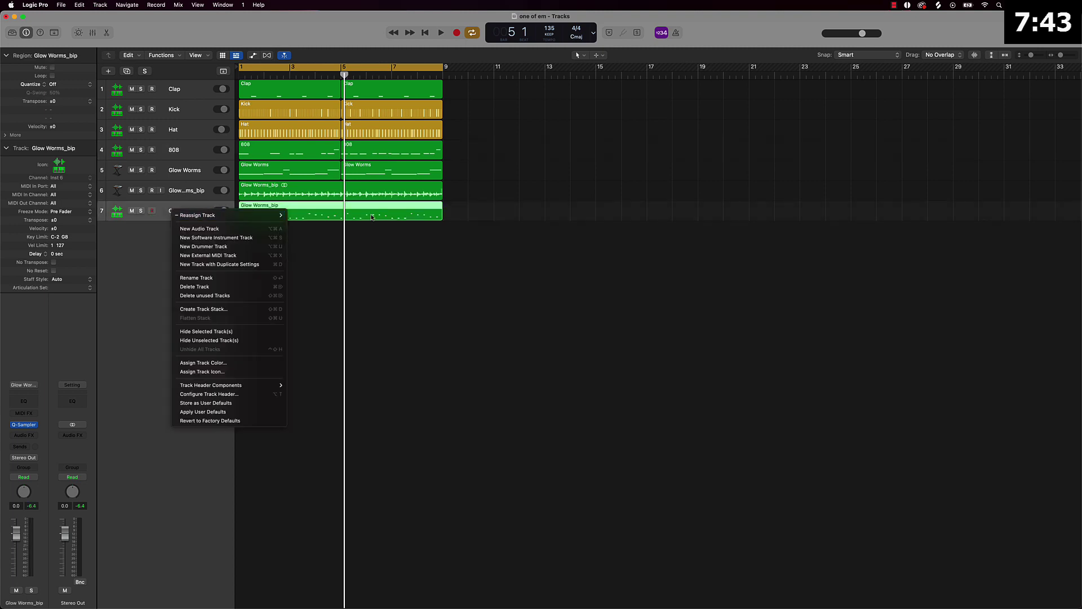
{"action": "left_click", "coordinate": [397, 246]}
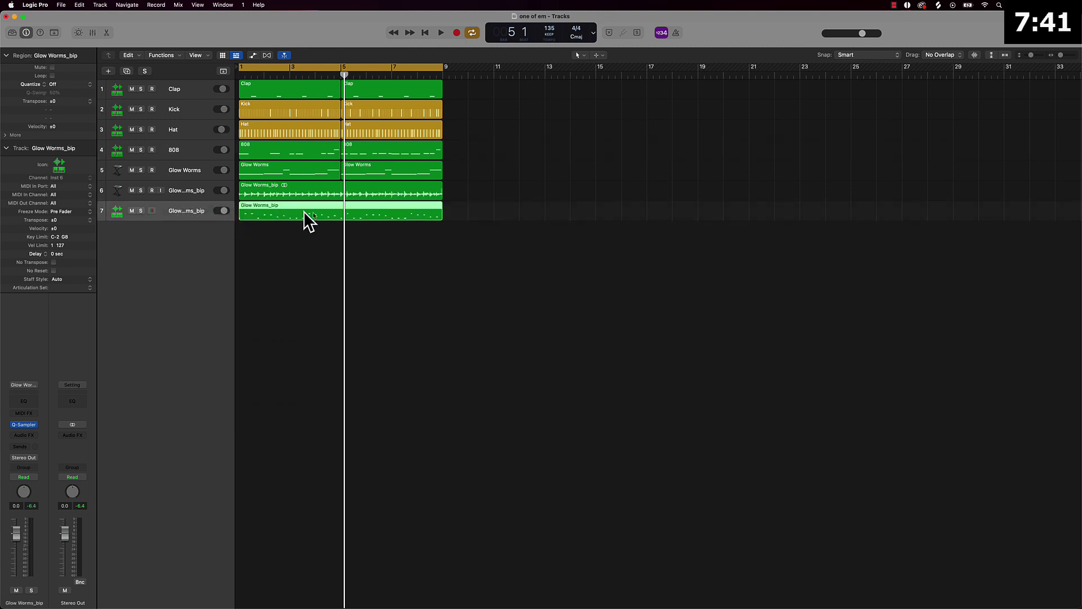
{"action": "left_click", "coordinate": [194, 172]}
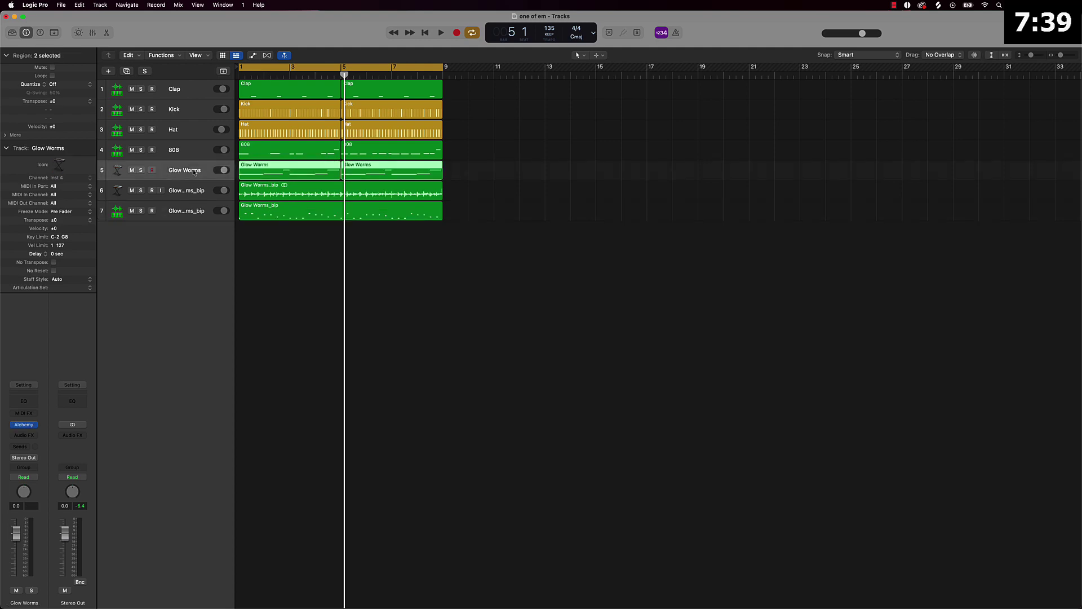
{"action": "right_click", "coordinate": [312, 171]}
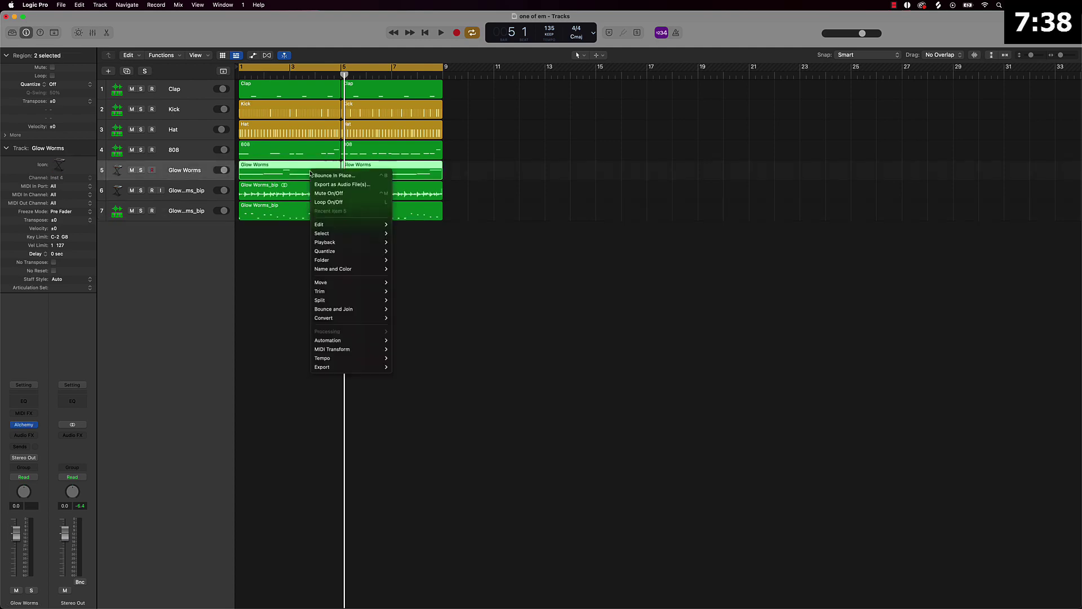
{"action": "left_click", "coordinate": [338, 175]}
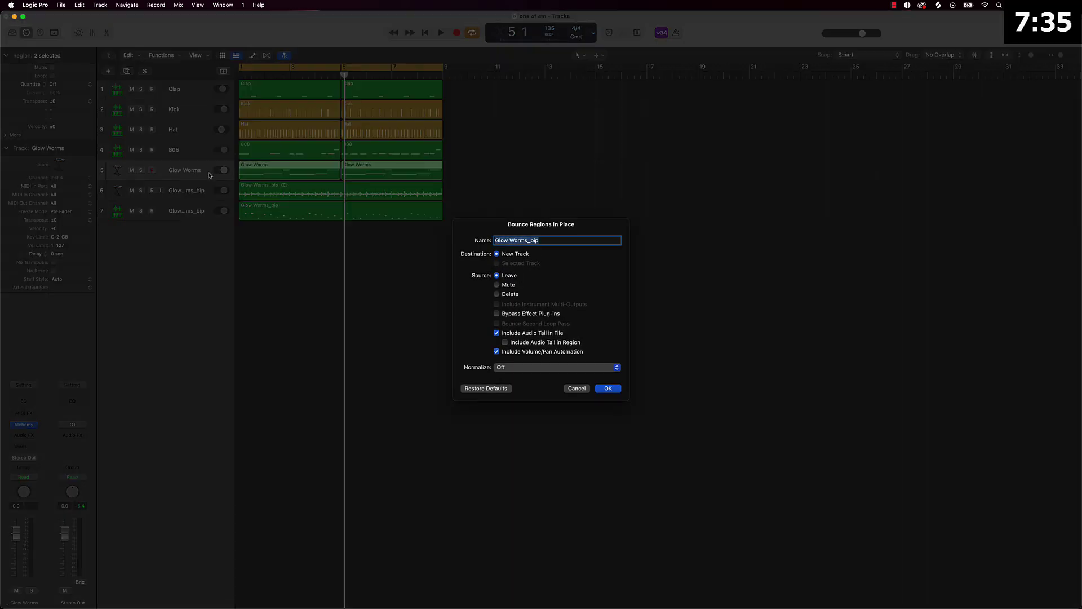
{"action": "left_click", "coordinate": [619, 387]}
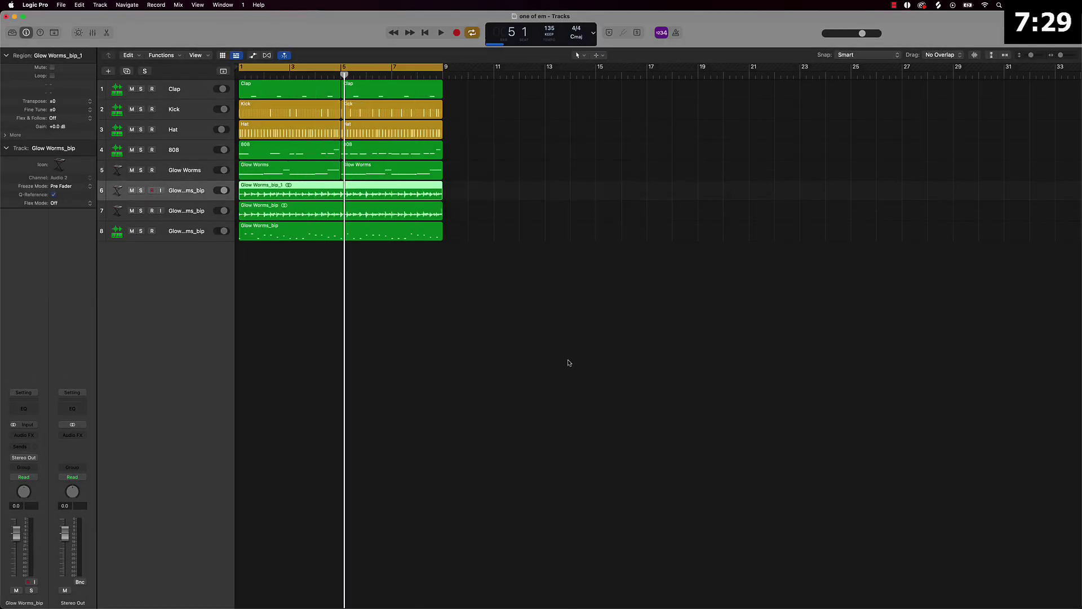
{"action": "left_click", "coordinate": [132, 170]}
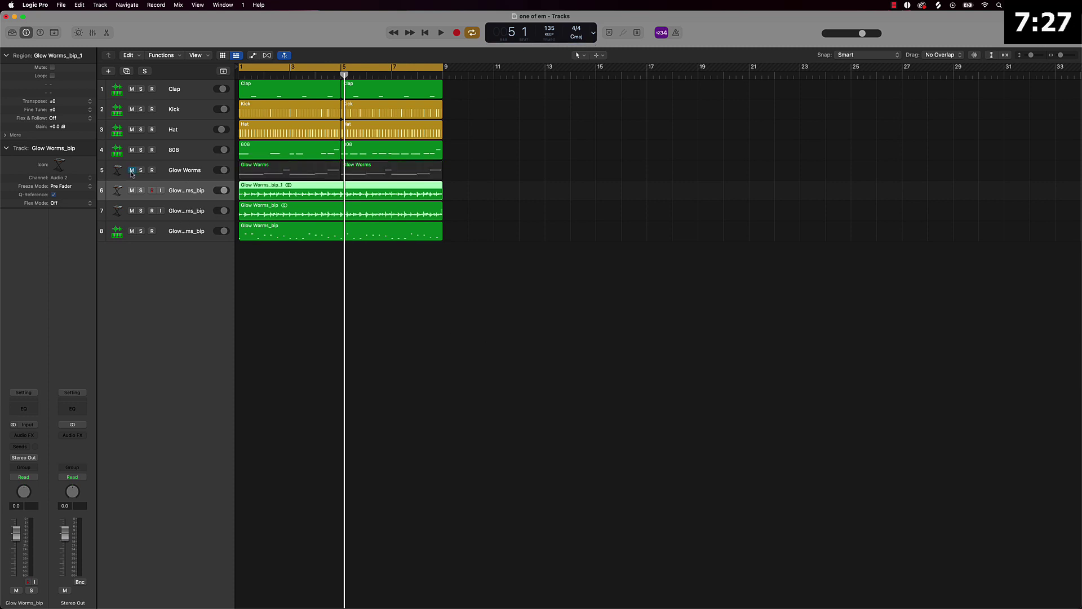
- Bounce the last Glow Worms_bip MIDI region in place, move that track to sixth place and mute it
{"action": "left_click", "coordinate": [183, 231]}
{"action": "right_click", "coordinate": [303, 237]}
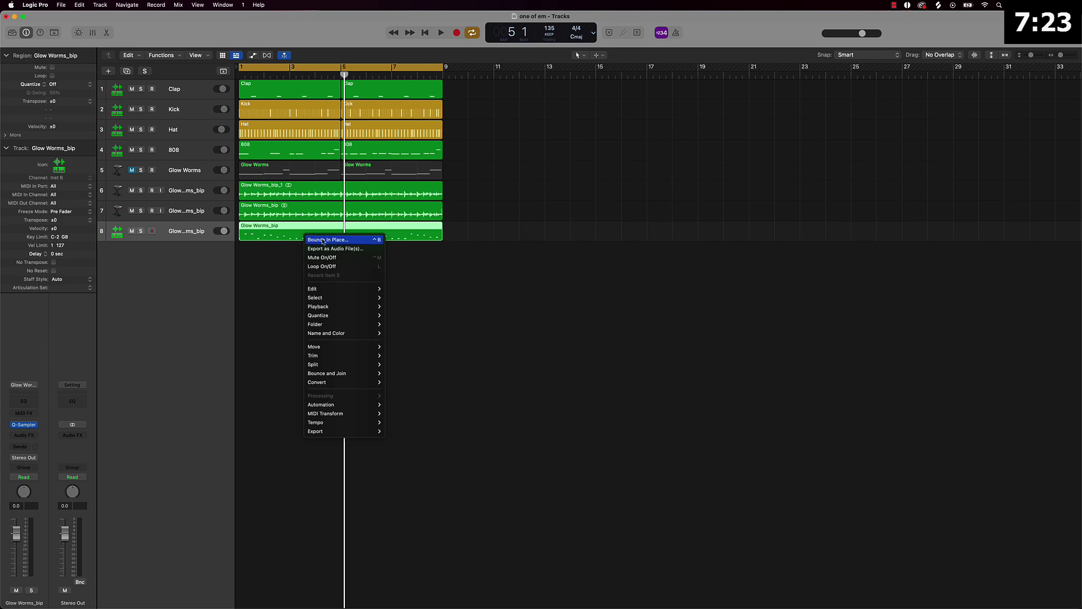
{"action": "left_click", "coordinate": [326, 241]}
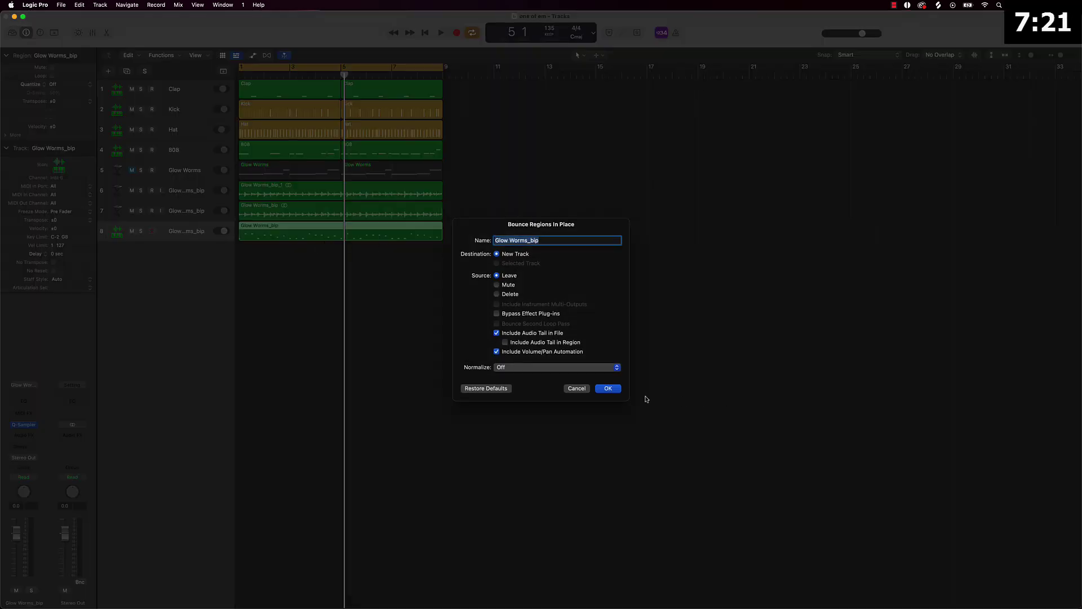
{"action": "left_click", "coordinate": [608, 388]}
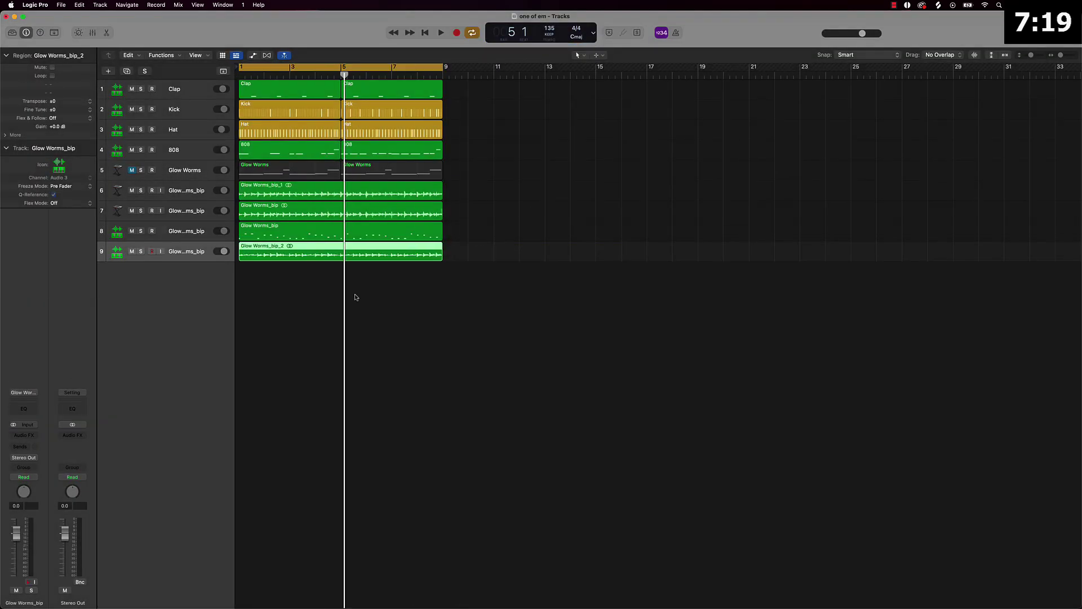
{"action": "left_click_drag", "start_coordinate": [176, 235], "coordinate": [177, 192]}
{"action": "key", "text": "ctrl+m"}
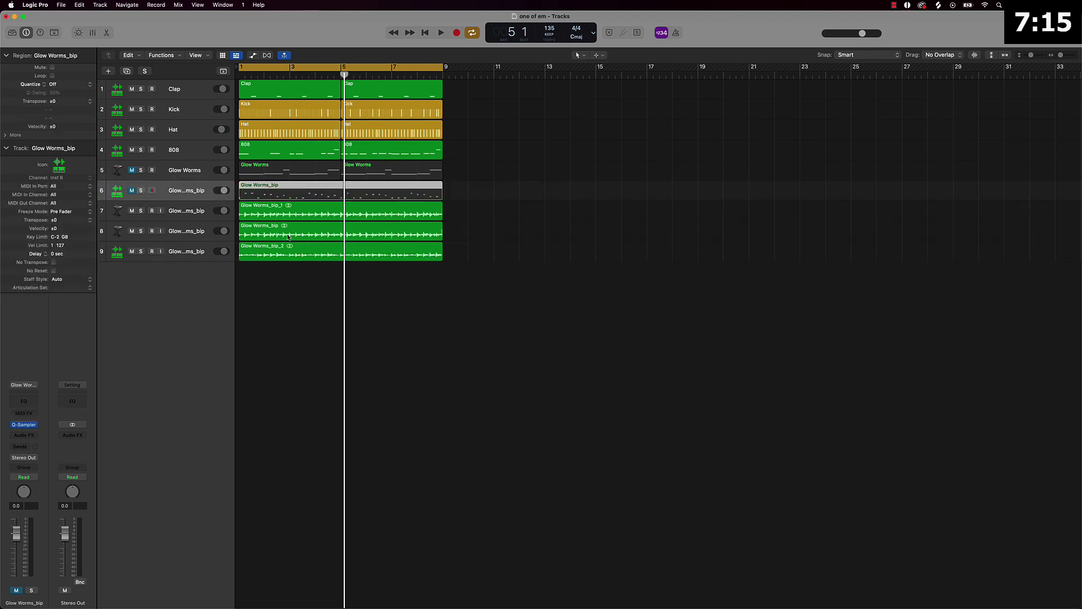
{"action": "key", "text": "super+shift+s"}
- Save the project as 'one of em 2' and delete the muted Glow Worms_bip MIDI region and track
{"action": "left_click", "coordinate": [561, 121]}
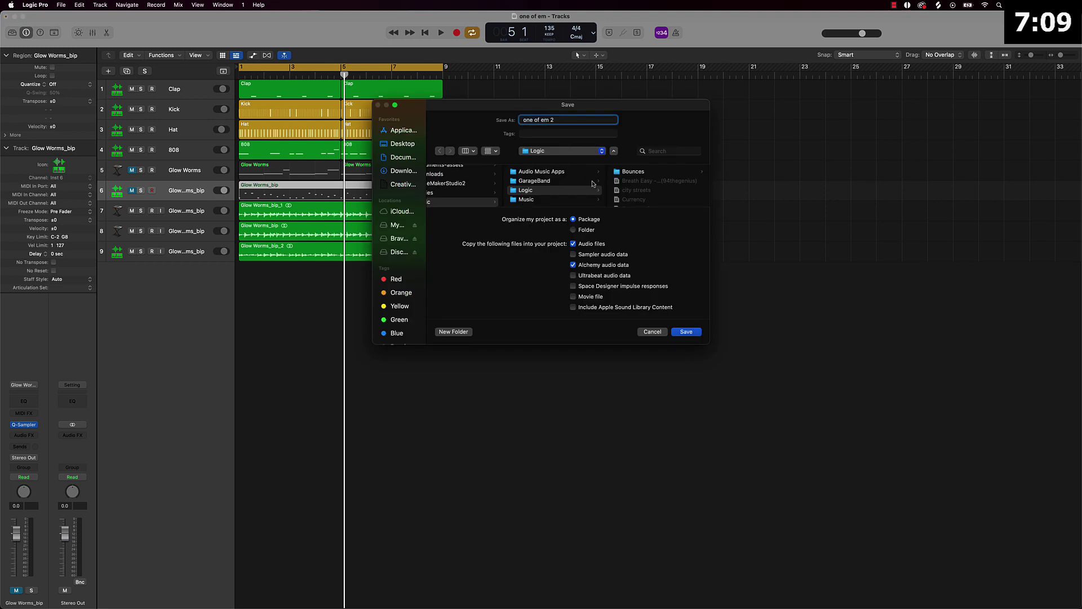
{"action": "left_click", "coordinate": [687, 332]}
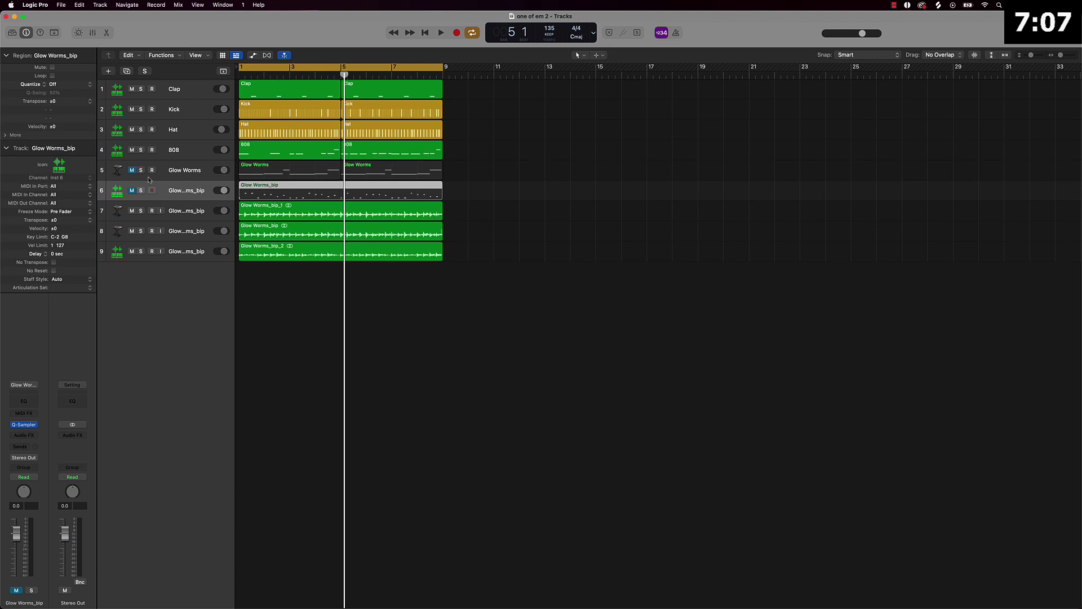
{"action": "key", "text": "Delete"}
{"action": "key", "text": "super+BackSpace"}
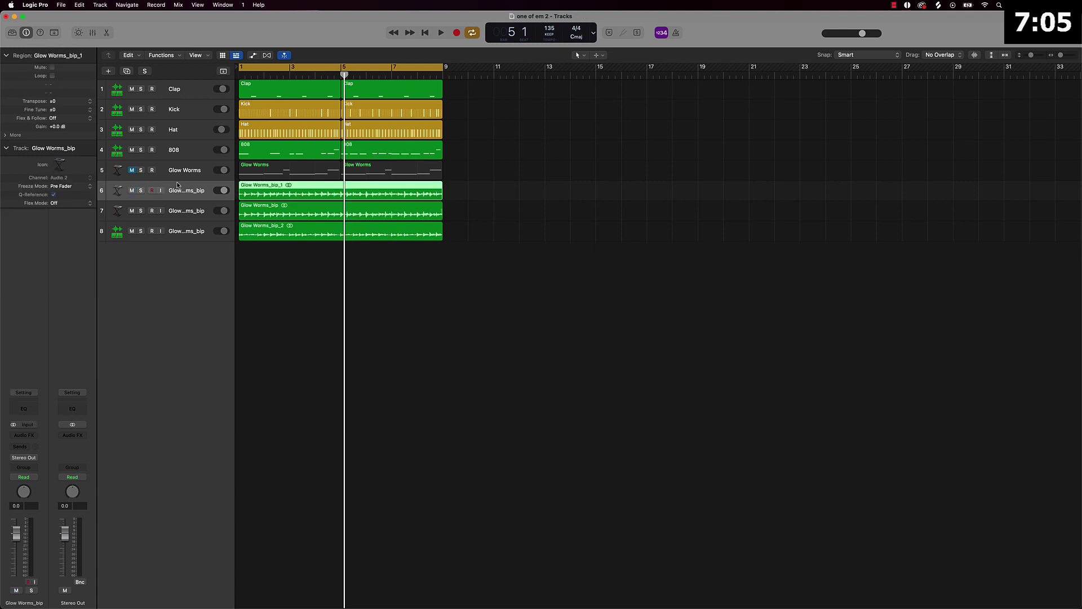
- Delete the original Glow Worms MIDI regions and track
{"action": "left_click", "coordinate": [184, 176]}
{"action": "key", "text": "Delete"}
{"action": "key", "text": "super+BackSpace"}
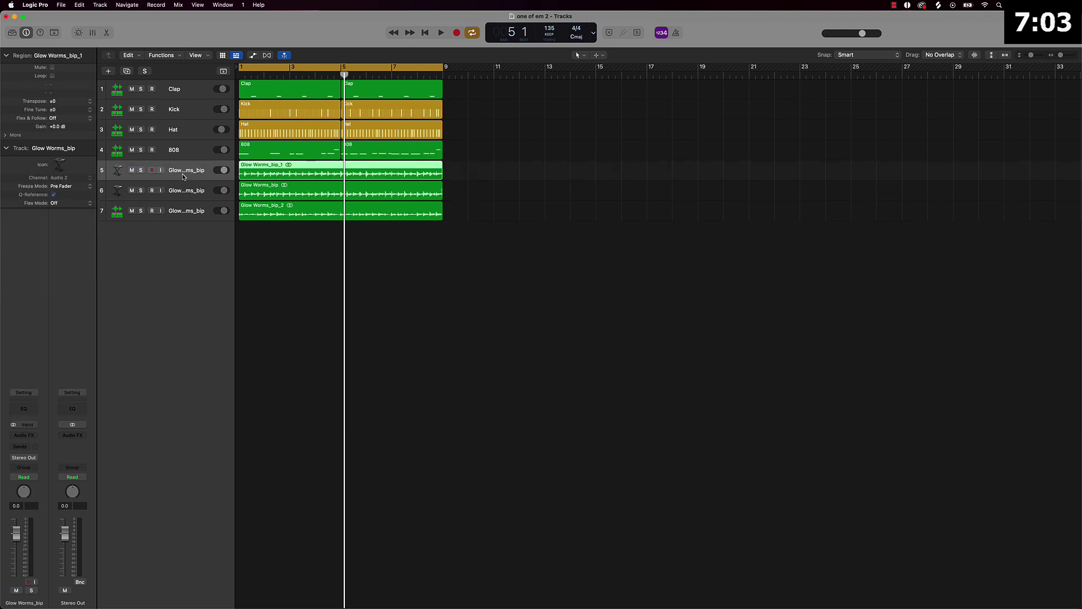
{"action": "key", "text": "a"}
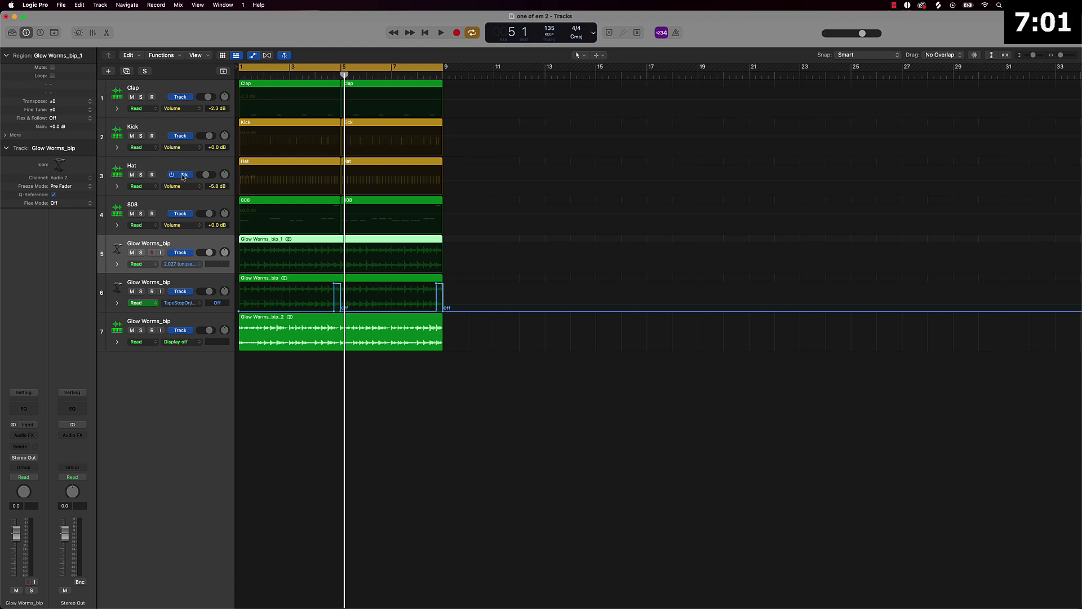
{"action": "key", "text": "a"}
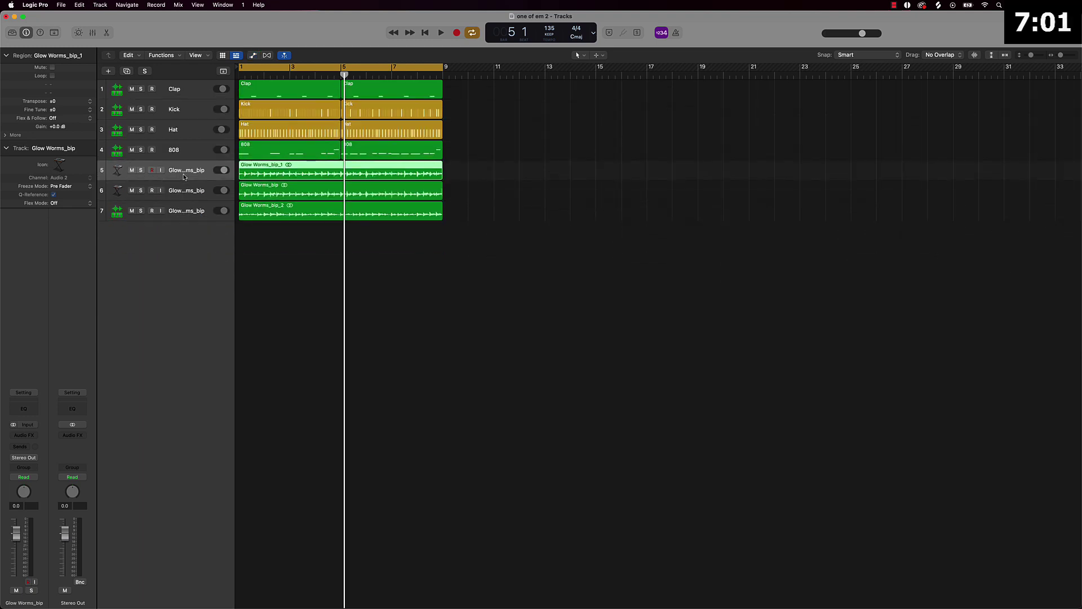
{"action": "right_click", "coordinate": [254, 192]}
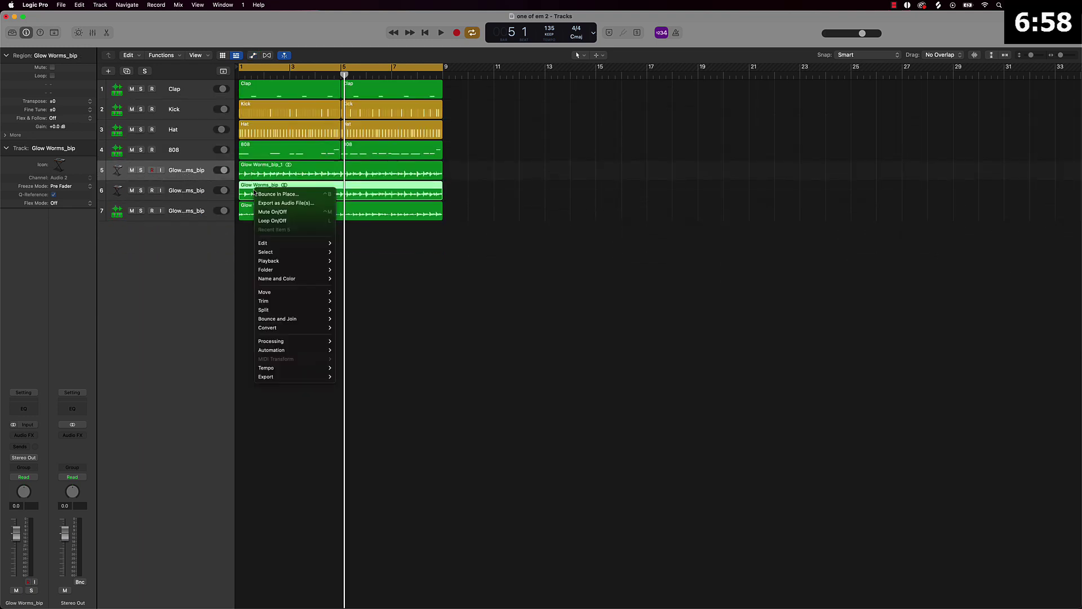
- Bounce the Glow Worms_bip audio region in place to a new track and audition it with solo and mute
{"action": "left_click", "coordinate": [286, 199]}
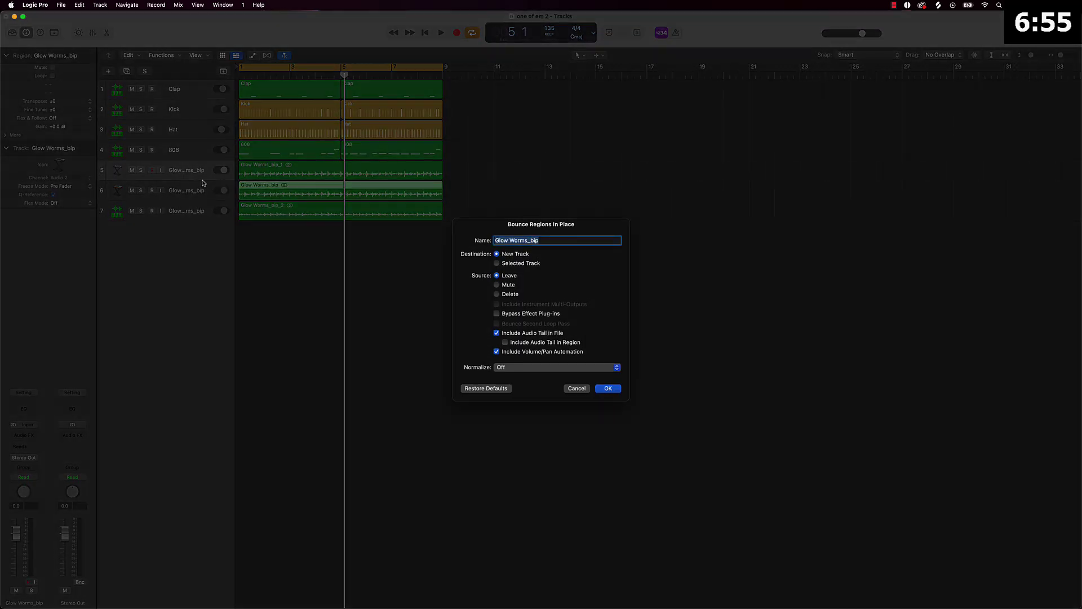
{"action": "left_click", "coordinate": [608, 388]}
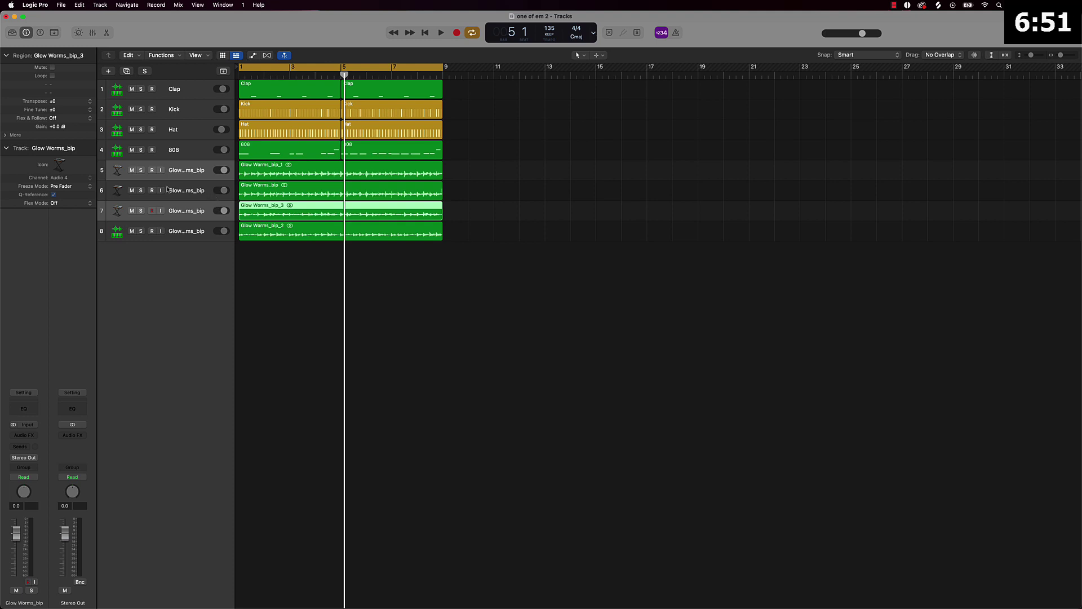
{"action": "left_click", "coordinate": [141, 190]}
{"action": "left_click", "coordinate": [141, 191]}
{"action": "left_click", "coordinate": [132, 191]}
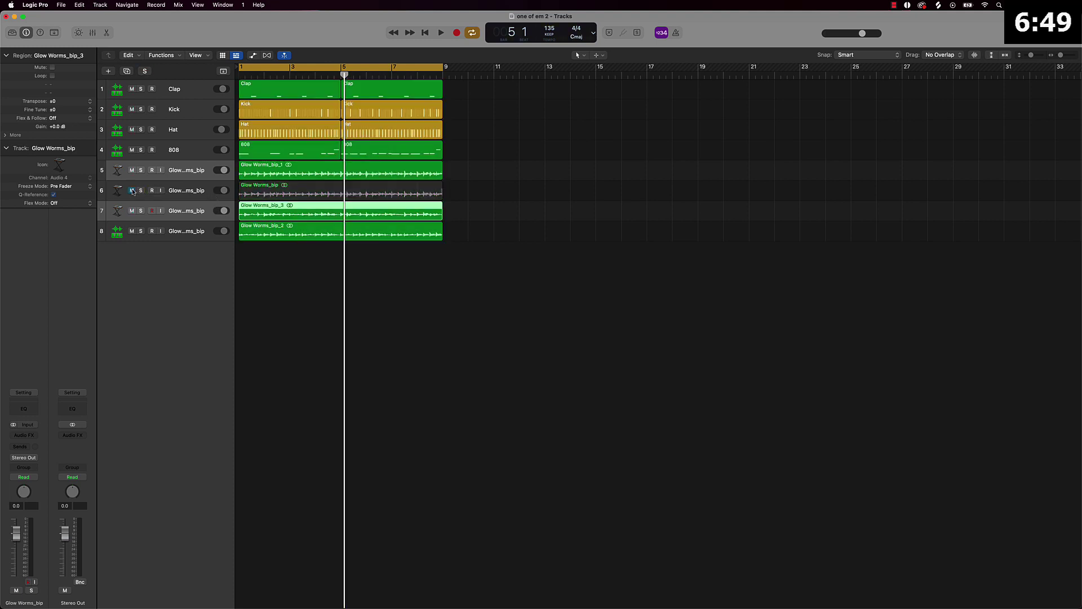
{"action": "key", "text": "space"}
- Compare the bounced Glow Worms_bip tracks by toggling mutes, then delete the old Glow Worms_bip region and track
{"action": "left_click", "coordinate": [132, 170]}
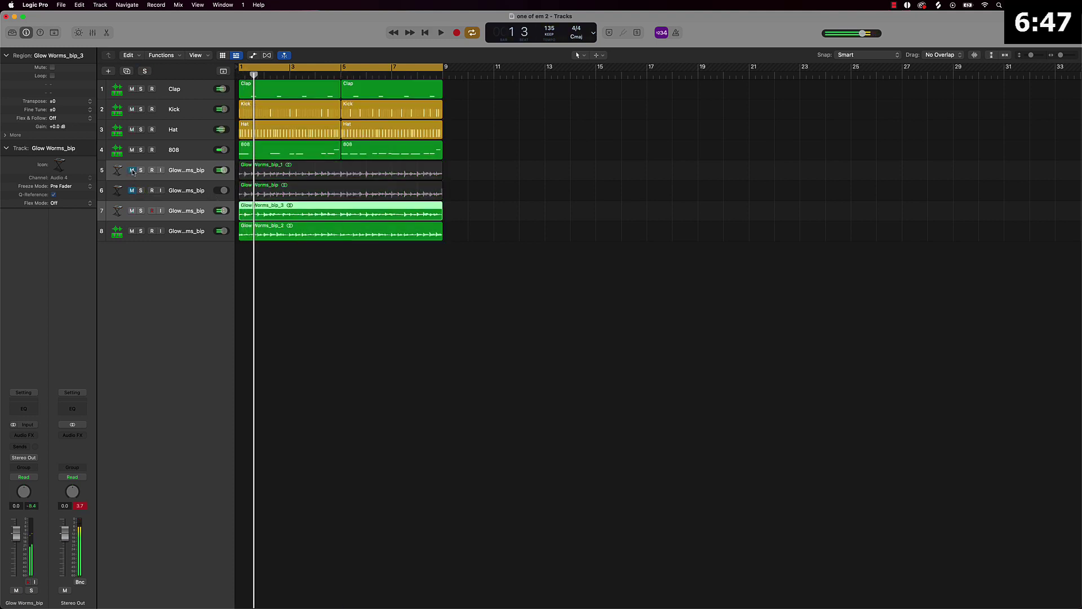
{"action": "left_click", "coordinate": [132, 210]}
{"action": "left_click", "coordinate": [132, 231]}
{"action": "left_click", "coordinate": [176, 229]}
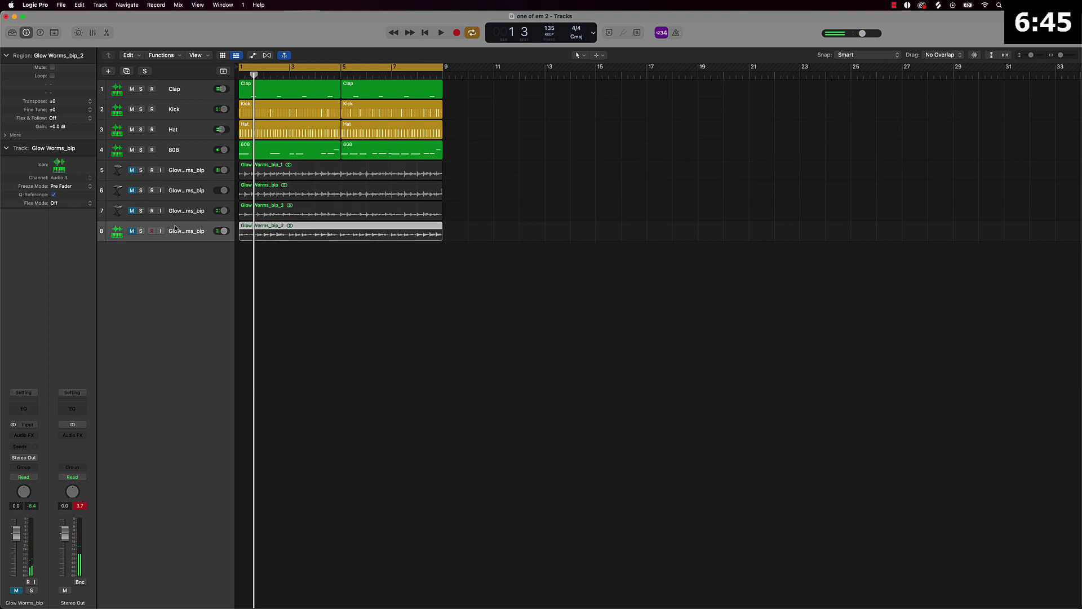
{"action": "left_click", "coordinate": [131, 210]}
{"action": "key", "text": "space"}
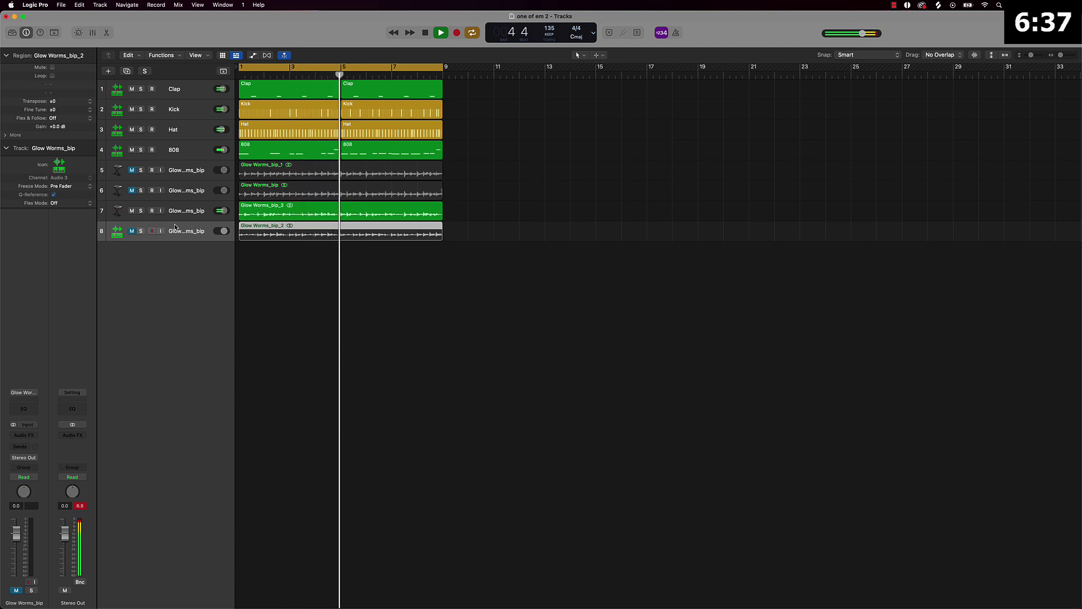
{"action": "key", "text": "space"}
{"action": "left_click", "coordinate": [186, 190]}
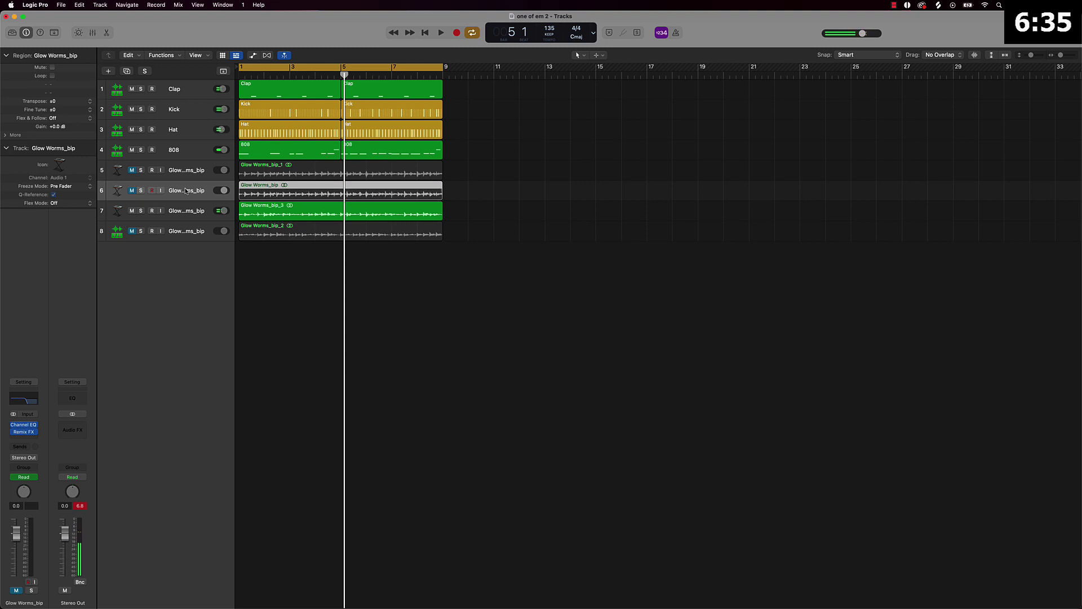
{"action": "key", "text": "Delete"}
{"action": "key", "text": "super+BackSpace"}
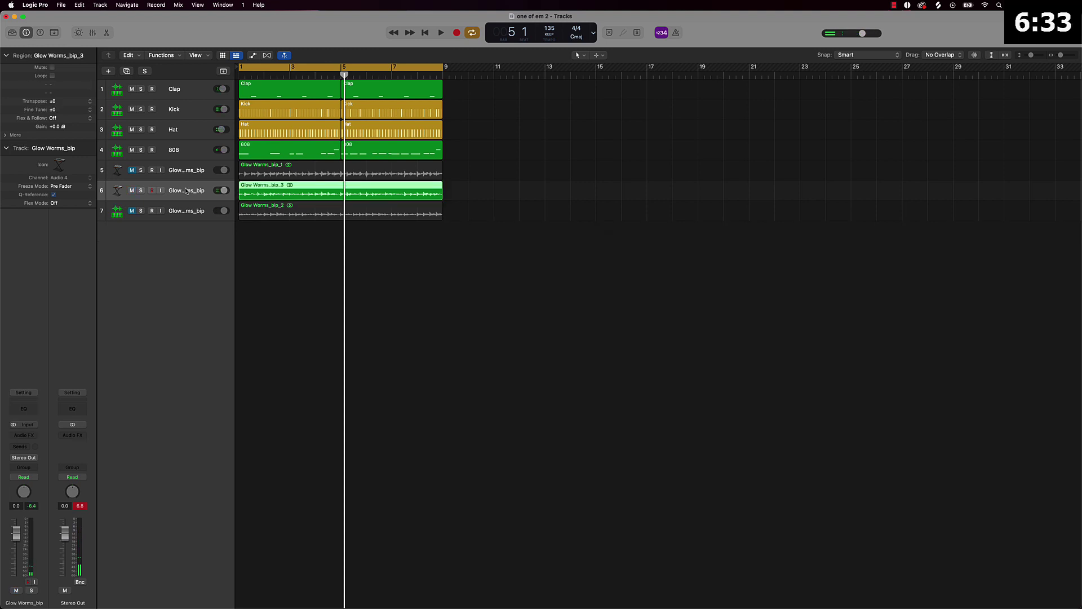
- Rename the fifth and sixth tracks Glow Worms 1 and Glow Worms 2
{"action": "double_click", "coordinate": [188, 170]}
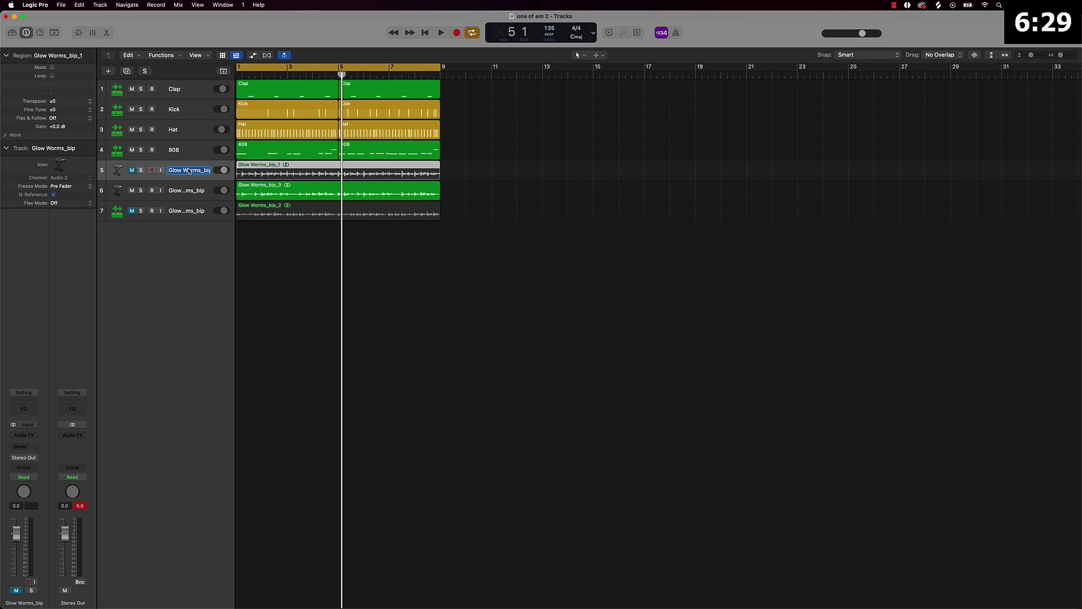
{"action": "key", "text": "Right"}
{"action": "type", "text": "1"}
{"action": "key", "text": "Return"}
{"action": "double_click", "coordinate": [186, 190]}
{"action": "key", "text": "BackSpace"}
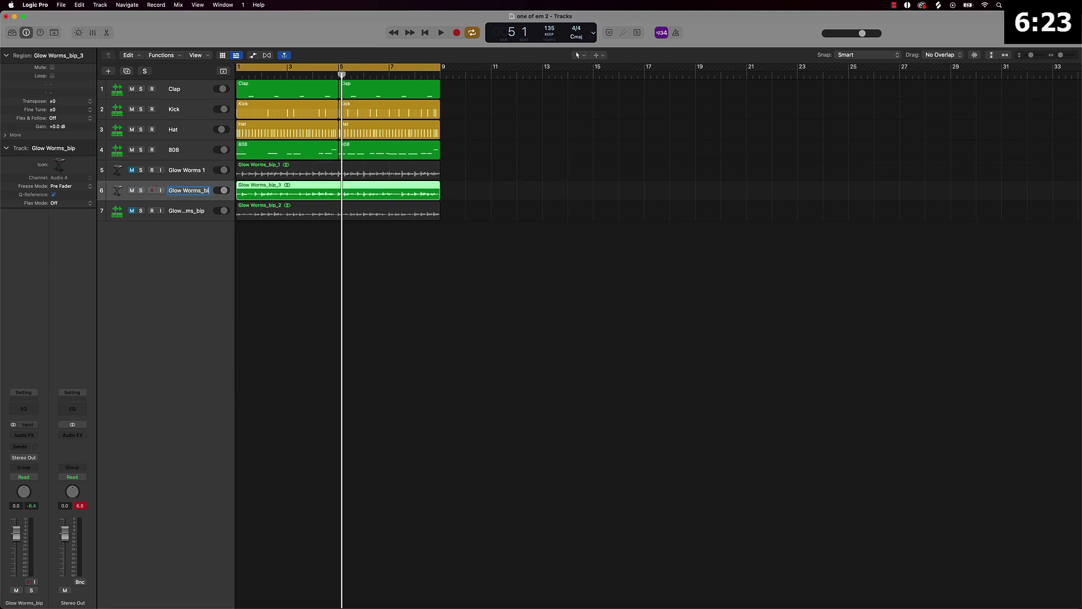
{"action": "key", "text": "BackSpace"}
{"action": "key", "text": "Return"}
- Rename the seventh track Glow Worms 3 and name every region after its track
{"action": "double_click", "coordinate": [197, 210]}
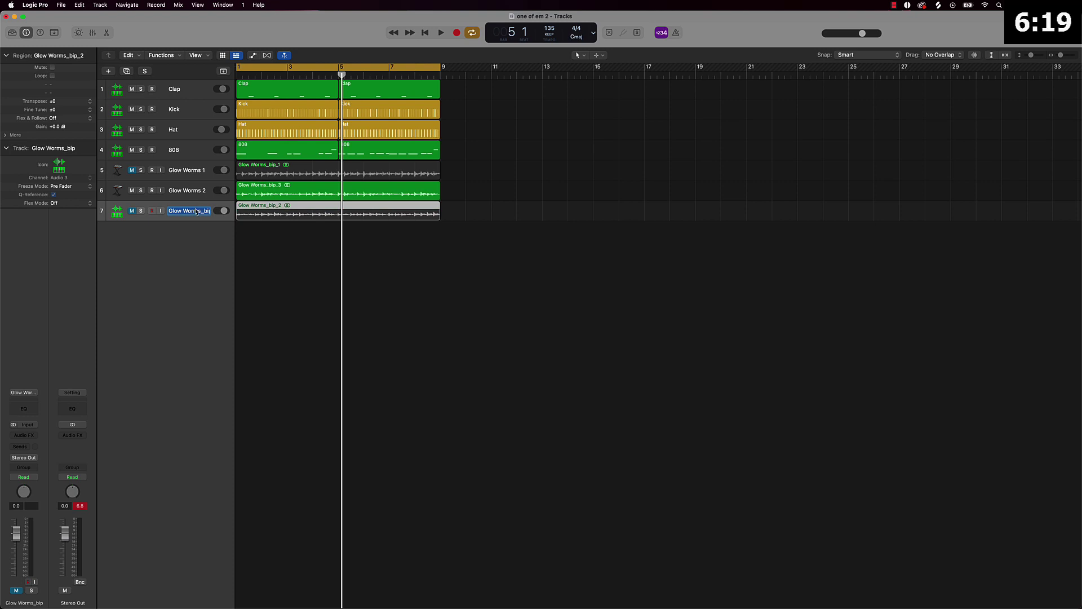
{"action": "key", "text": "Right"}
{"action": "key", "text": "BackSpace"}
{"action": "key", "text": "BackSpace"}
{"action": "key", "text": "BackSpace"}
{"action": "type", "text": "3"}
{"action": "key", "text": "Return"}
{"action": "left_click", "coordinate": [300, 261]}
{"action": "key", "text": "super+a"}
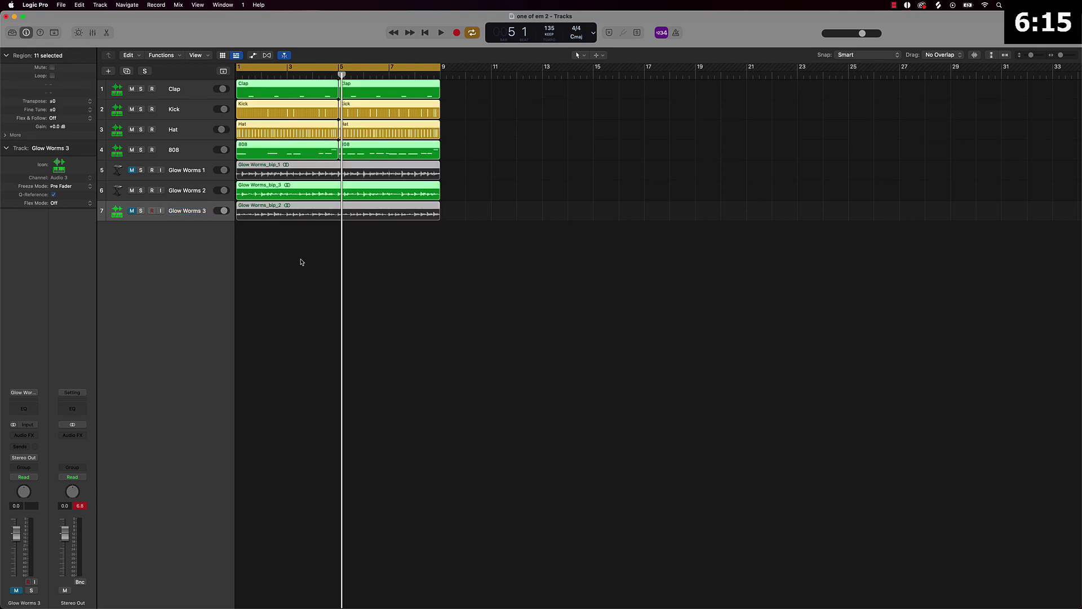
{"action": "key", "text": "alt+shift+n"}
{"action": "left_click", "coordinate": [282, 242]}
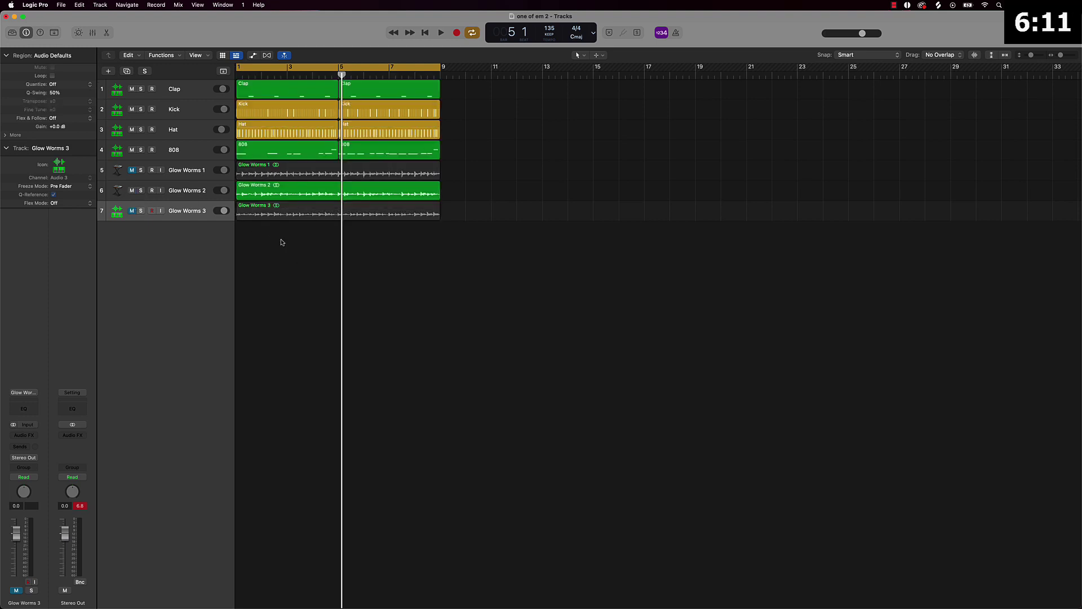
- Bounce the Kick and Clap regions in place to new audio tracks
{"action": "key", "text": "period"}
{"action": "key", "text": "period"}
{"action": "key", "text": "period"}
{"action": "key", "text": "period"}
{"action": "key", "text": "period"}
{"action": "key", "text": "period"}
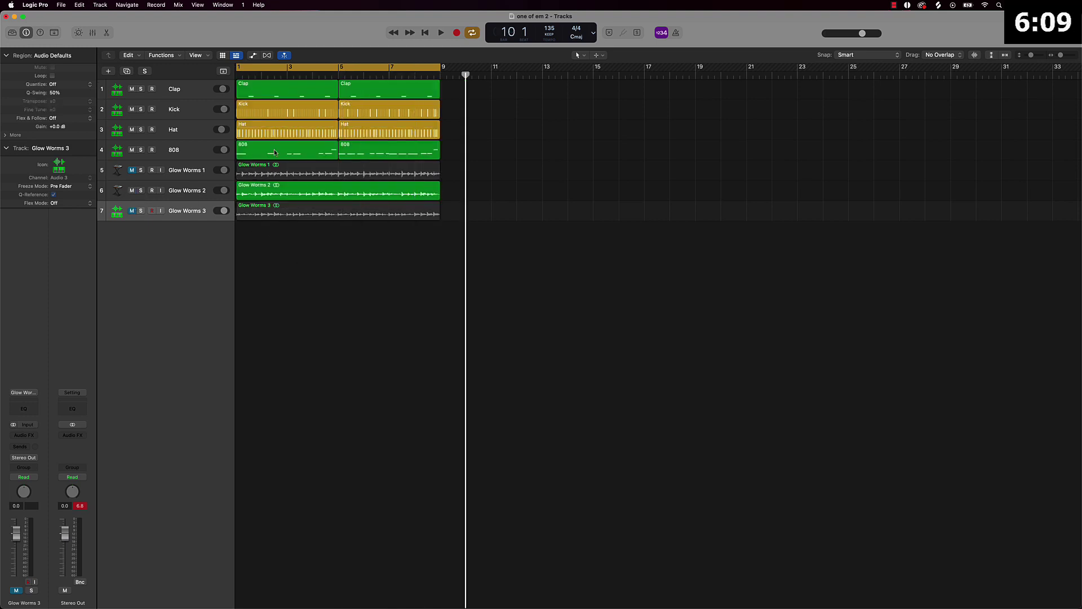
{"action": "left_click", "coordinate": [181, 105]}
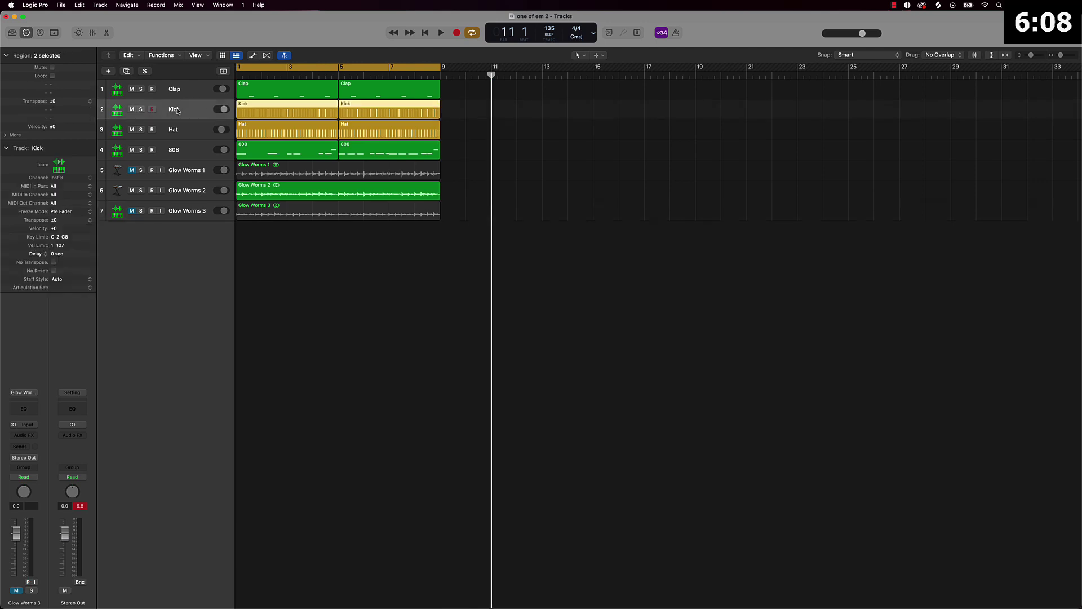
{"action": "right_click", "coordinate": [281, 115]}
{"action": "left_click", "coordinate": [280, 115]}
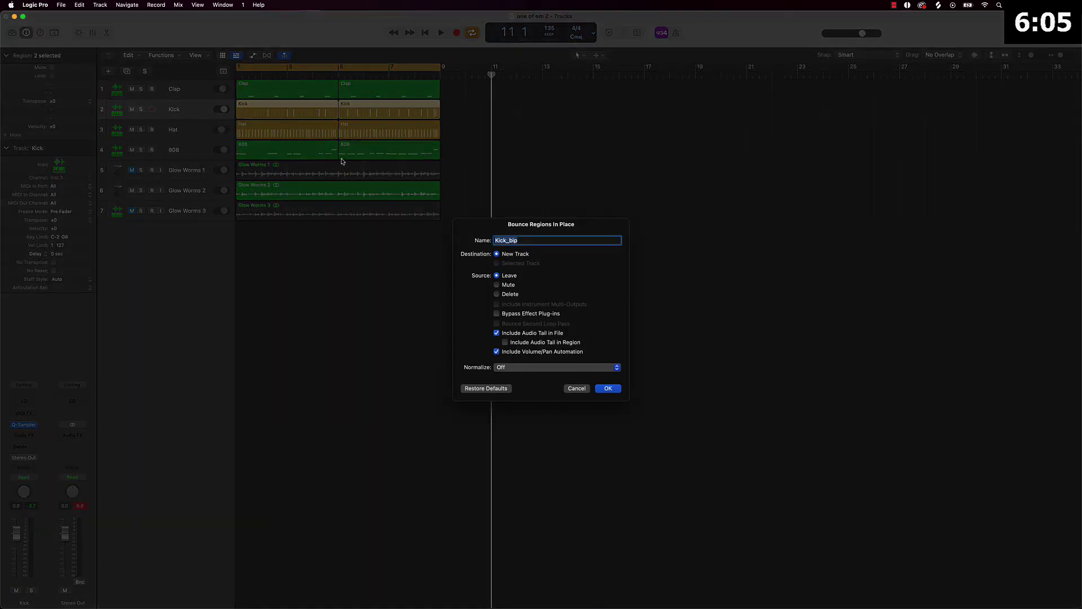
{"action": "left_click", "coordinate": [610, 390]}
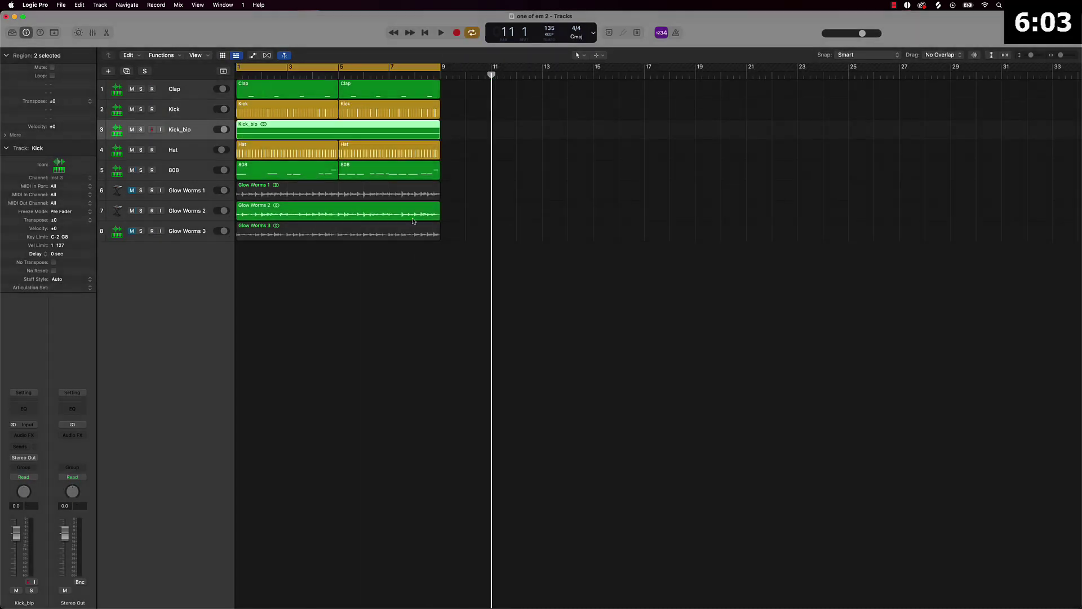
{"action": "right_click", "coordinate": [195, 86]}
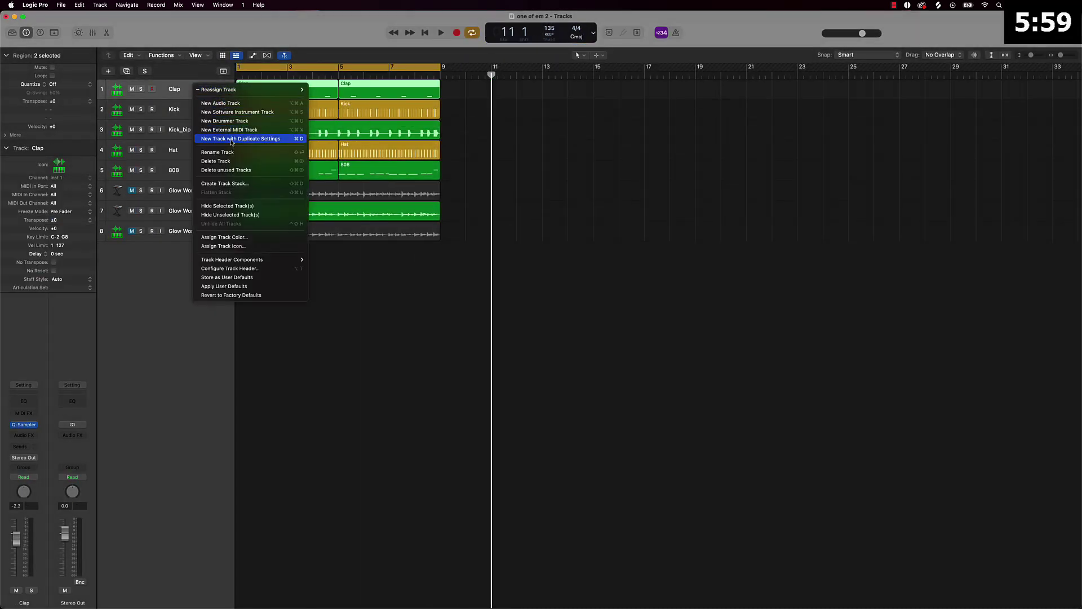
{"action": "key", "text": "Escape"}
{"action": "right_click", "coordinate": [305, 86]}
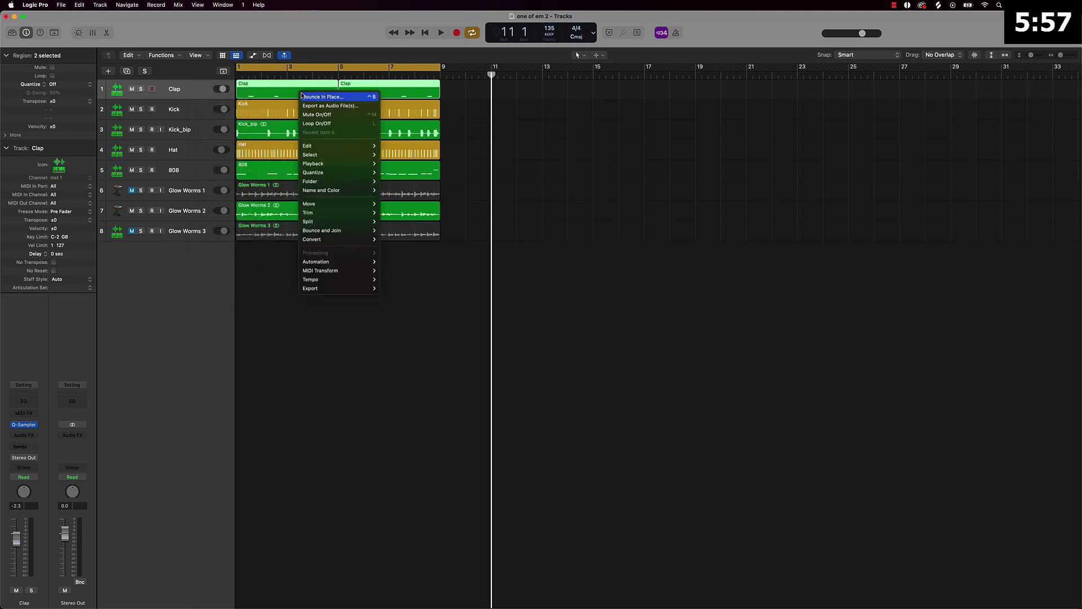
{"action": "left_click", "coordinate": [318, 204]}
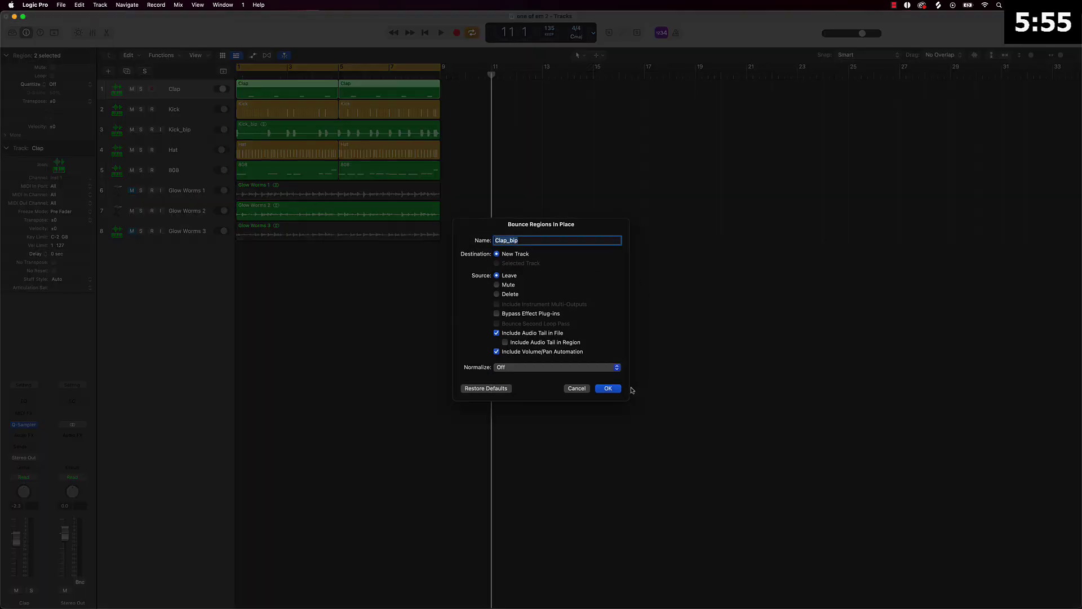
{"action": "left_click", "coordinate": [608, 388]}
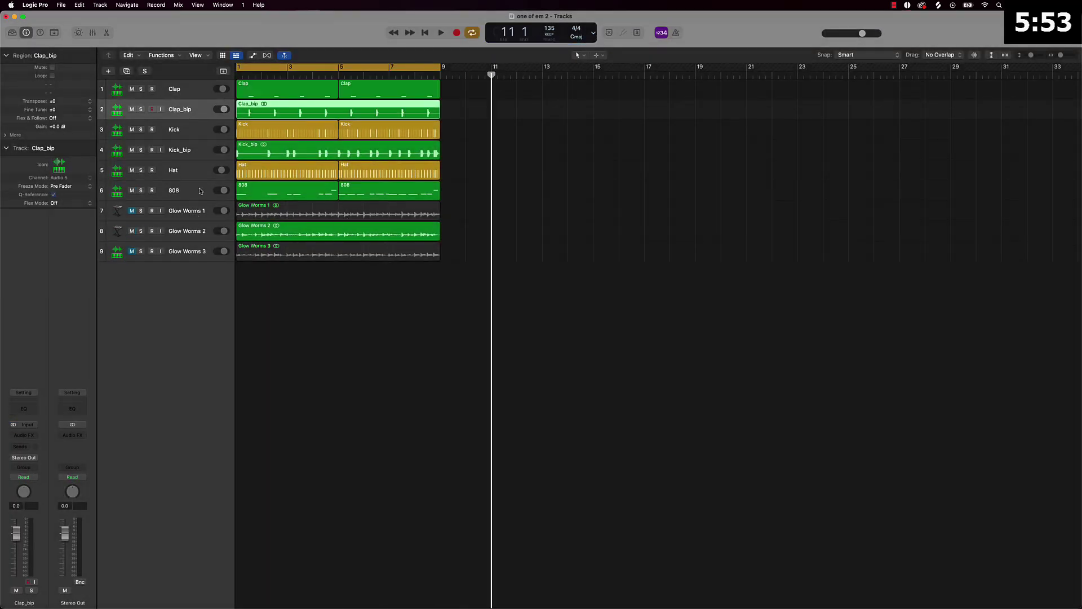
- Bounce the 808 regions in place to a new audio track, then delete the original 808 regions and track
{"action": "left_click", "coordinate": [174, 190]}
{"action": "right_click", "coordinate": [288, 192]}
{"action": "left_click", "coordinate": [299, 196]}
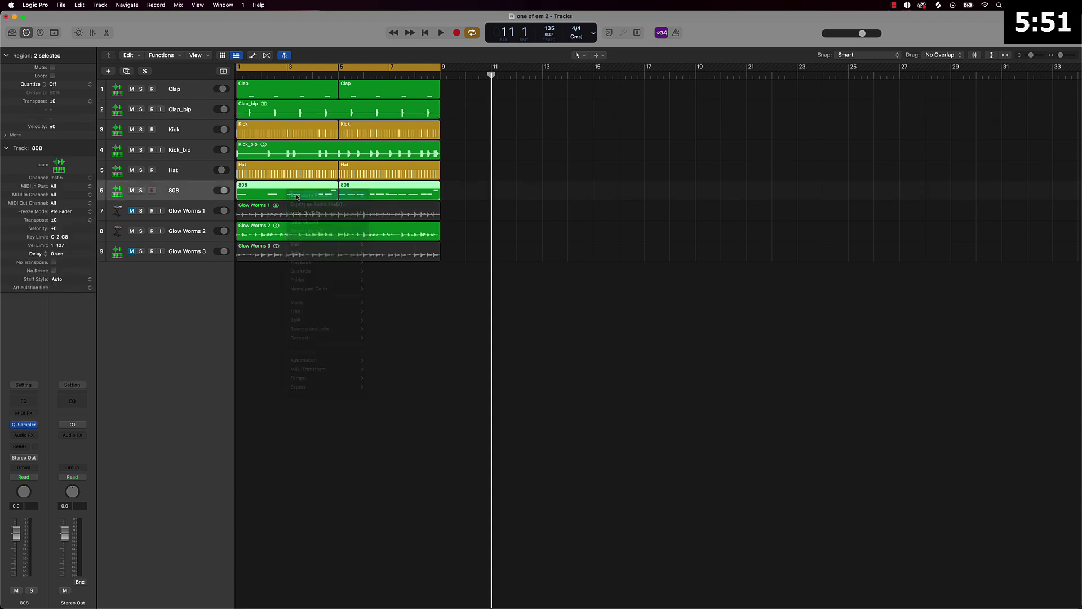
{"action": "left_click", "coordinate": [608, 388]}
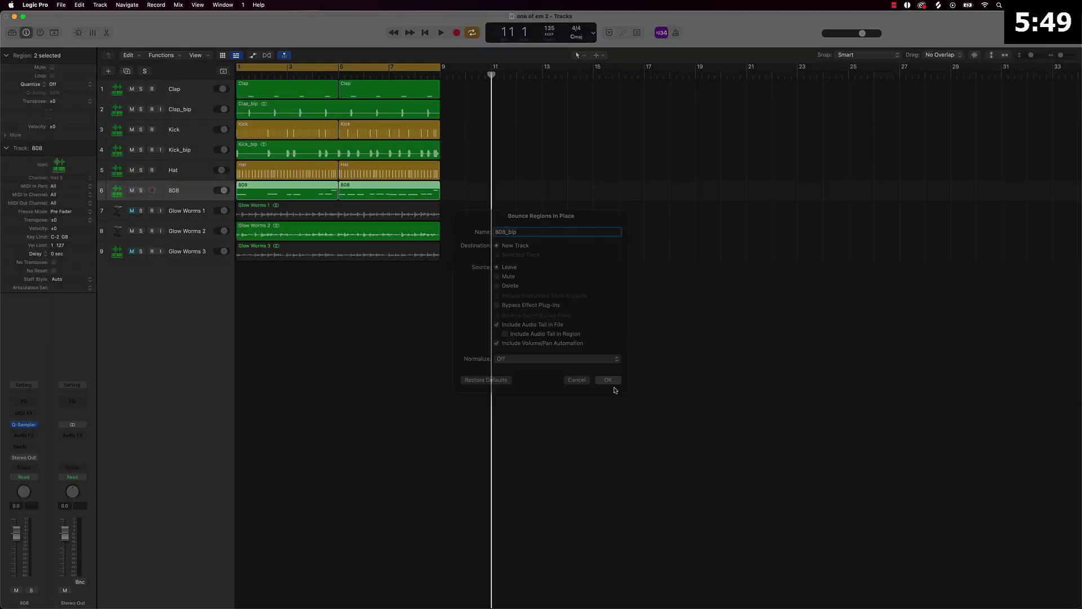
{"action": "left_click", "coordinate": [174, 191]}
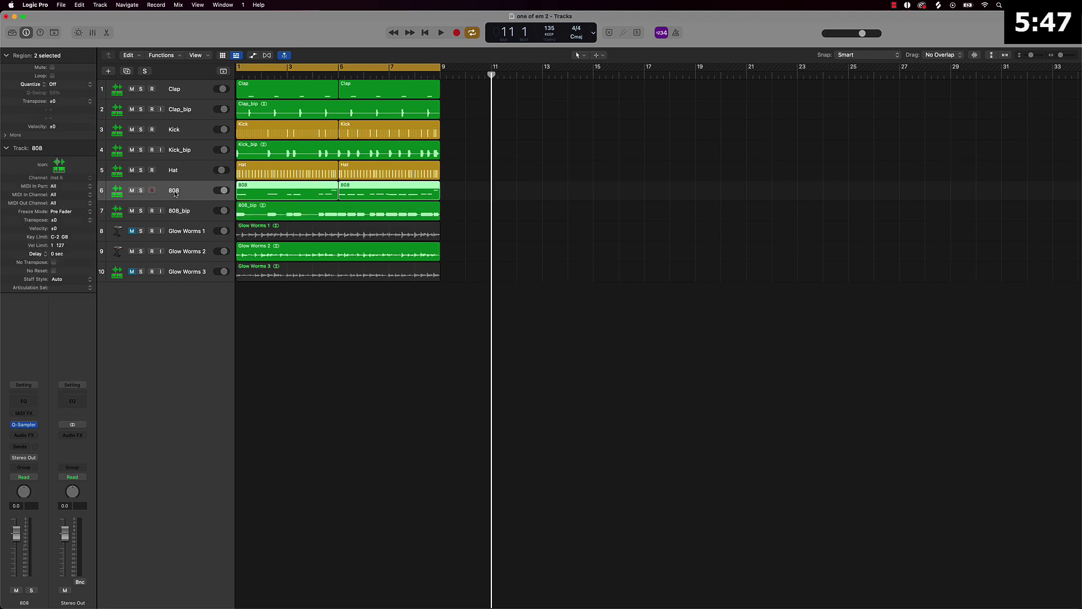
{"action": "key", "text": "Delete"}
{"action": "key", "text": "Delete"}
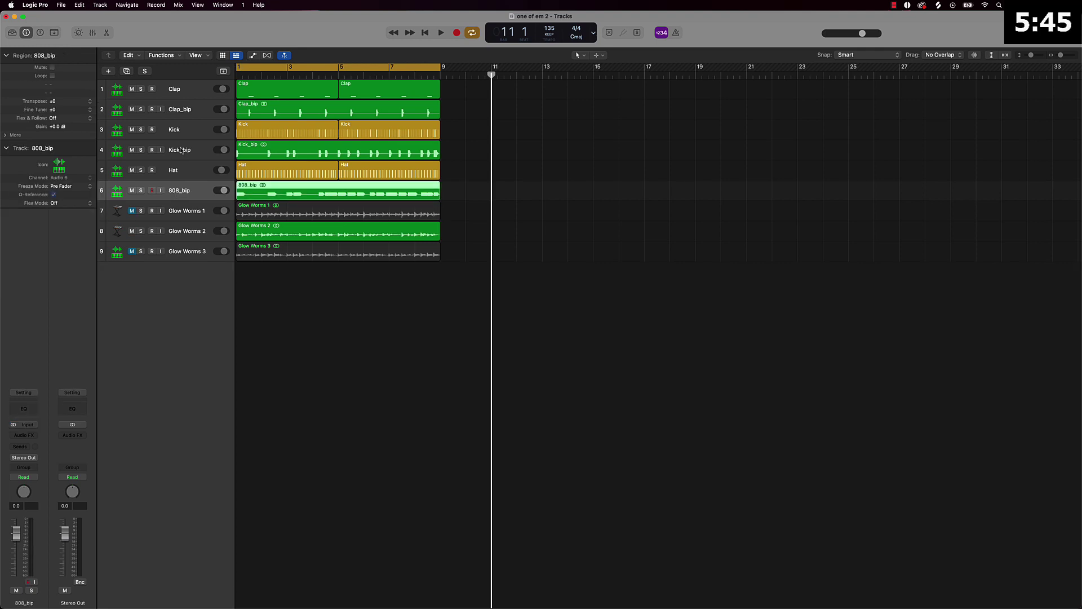
{"action": "left_click", "coordinate": [178, 171]}
{"action": "key", "text": "Delete"}
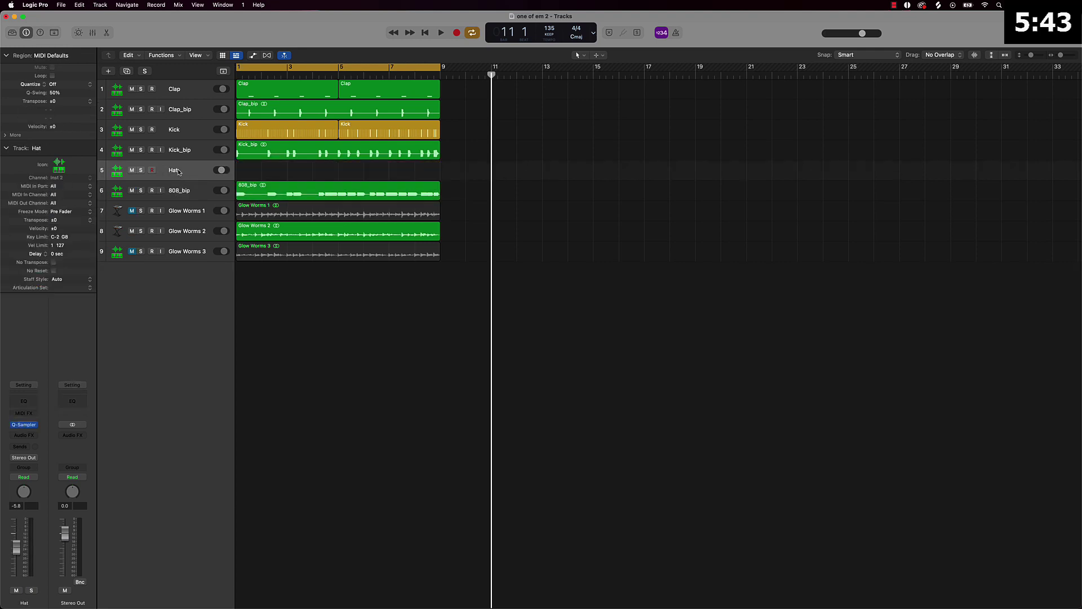
- Restore the deleted Hat regions and bounce them in place to a new audio track
{"action": "key", "text": "super+z"}
{"action": "right_click", "coordinate": [285, 173]}
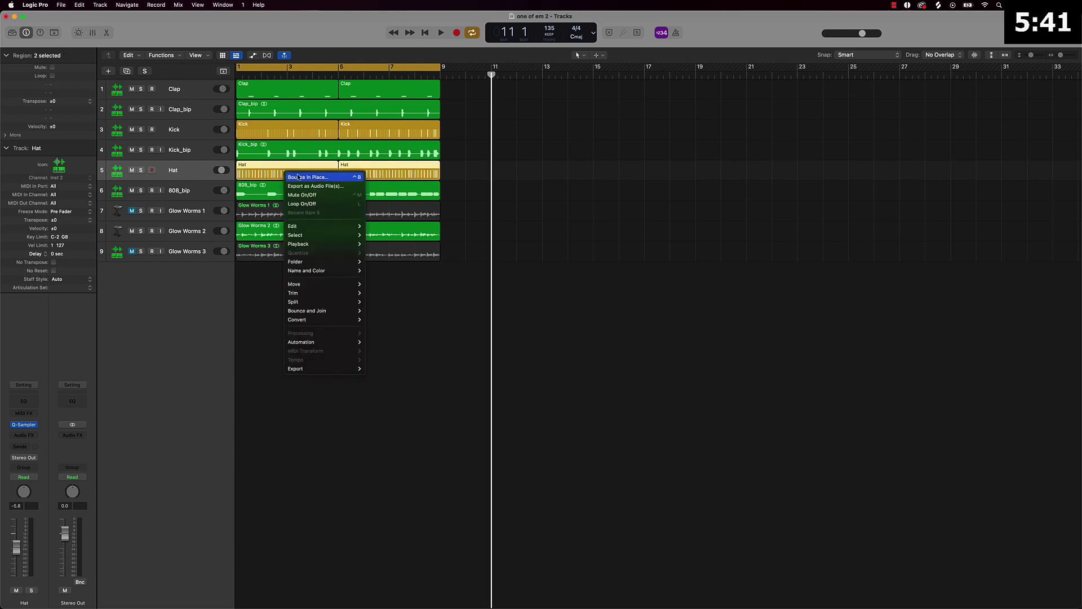
{"action": "left_click", "coordinate": [314, 179]}
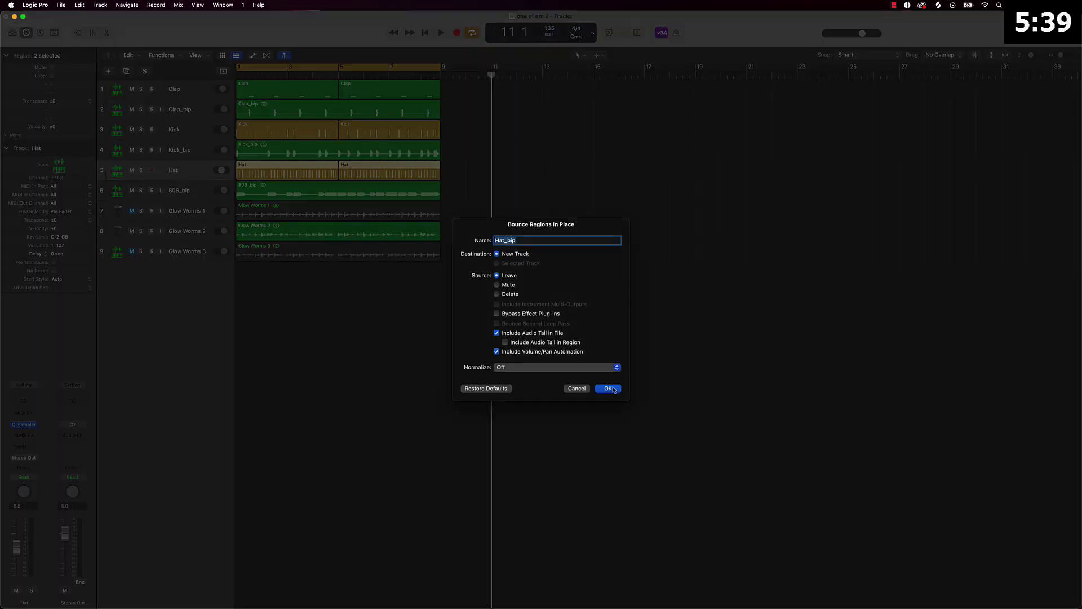
{"action": "left_click", "coordinate": [609, 389]}
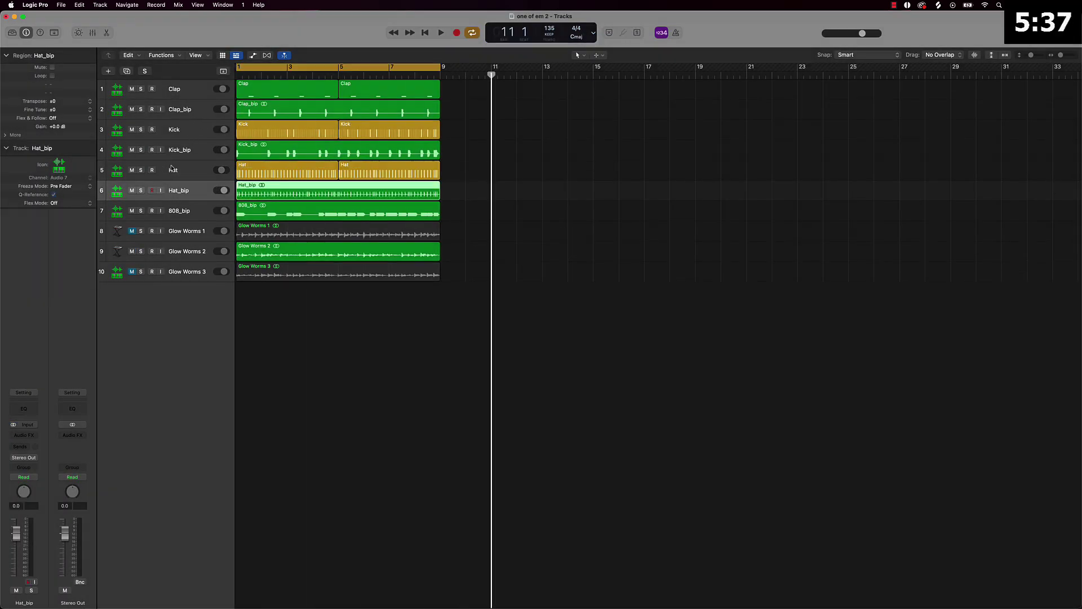
- Delete the original Hat, Kick and Clap regions and their tracks
{"action": "key", "text": "BackSpace"}
{"action": "key", "text": "super+BackSpace"}
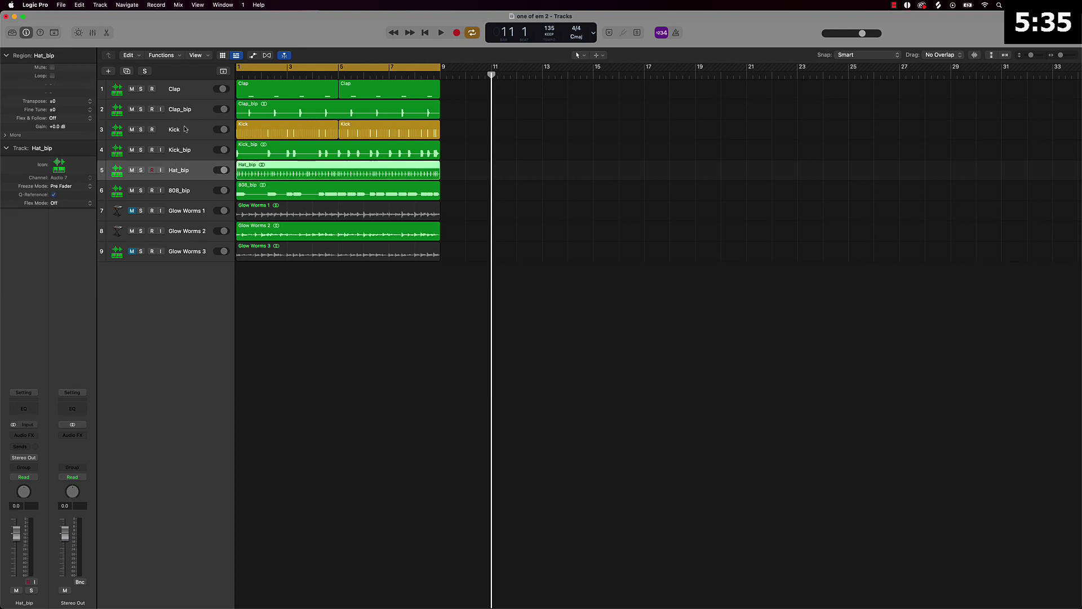
{"action": "left_click", "coordinate": [184, 129]}
{"action": "key", "text": "BackSpace"}
{"action": "key", "text": "super+BackSpace"}
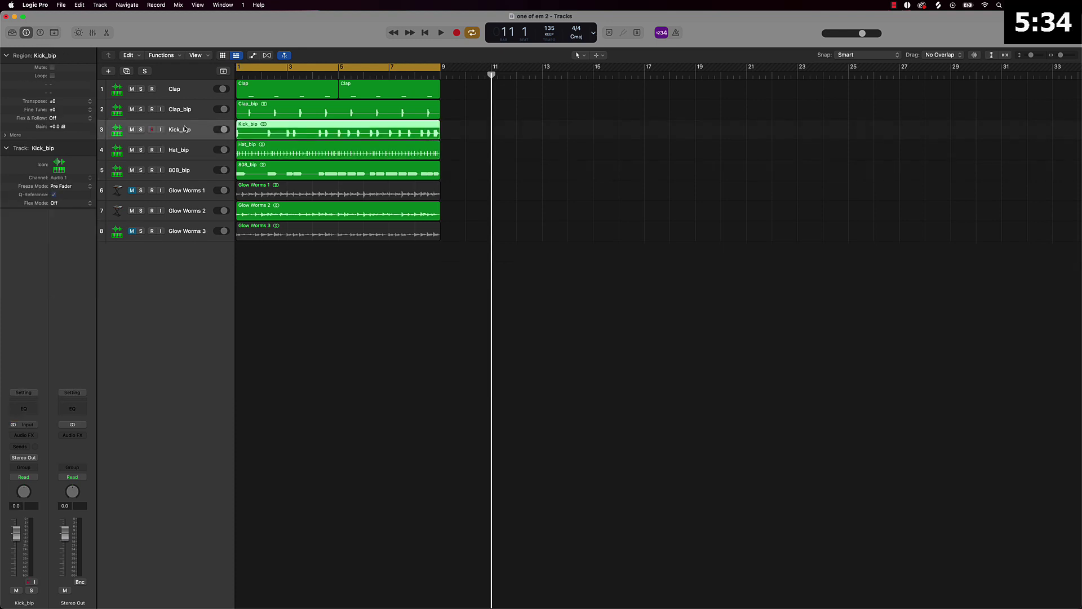
{"action": "double_click", "coordinate": [176, 89]}
{"action": "left_click", "coordinate": [190, 108]}
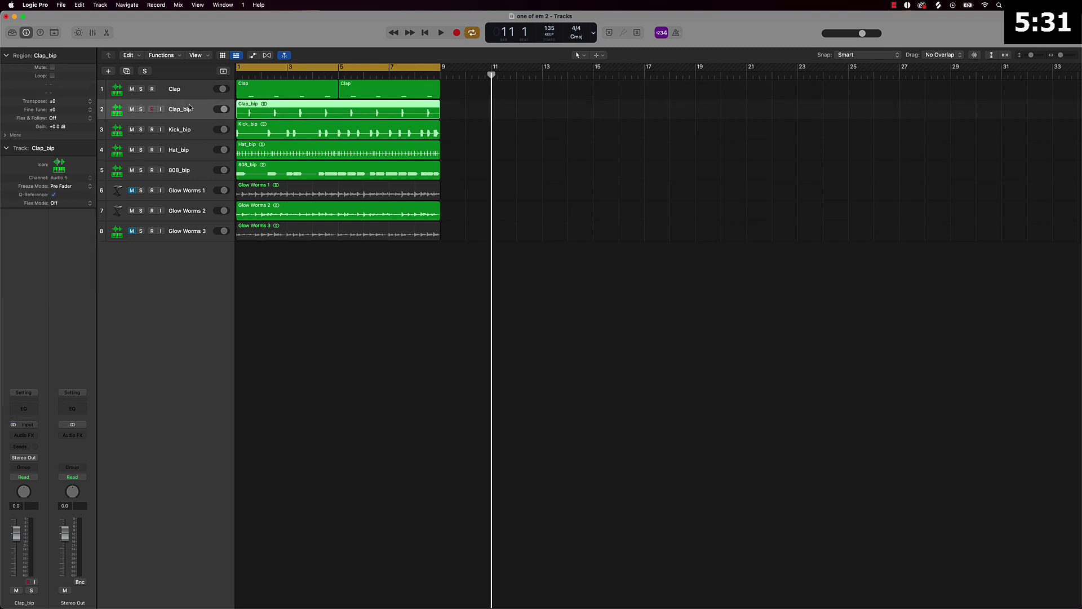
{"action": "left_click", "coordinate": [192, 88]}
{"action": "key", "text": "super+BackSpace"}
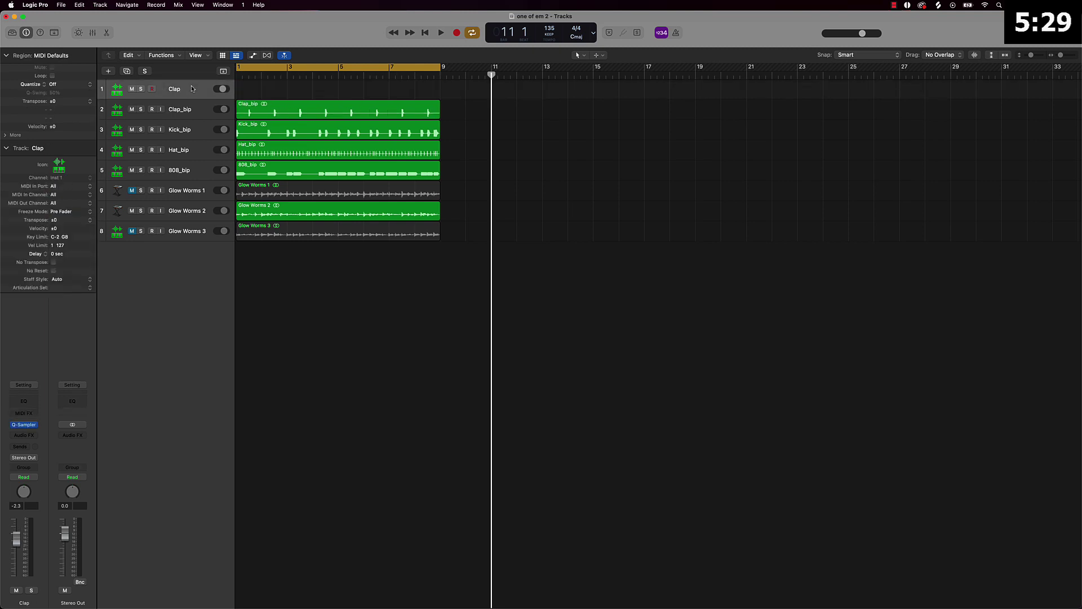
- Rename the Clap_bip, Kick_bip and Hat_bip tracks to Clap, Kick and Hat
{"action": "double_click", "coordinate": [190, 89]}
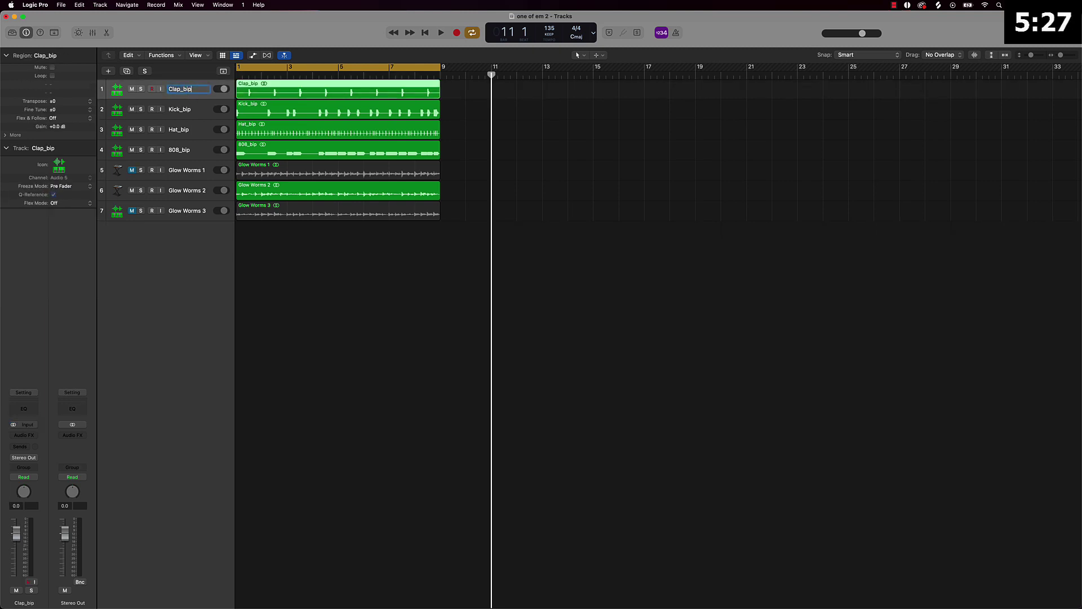
{"action": "key", "text": "BackSpace"}
{"action": "key", "text": "BackSpace"}
{"action": "key", "text": "BackSpace"}
{"action": "type", "text": "p"}
{"action": "key", "text": "Return"}
{"action": "double_click", "coordinate": [181, 109]}
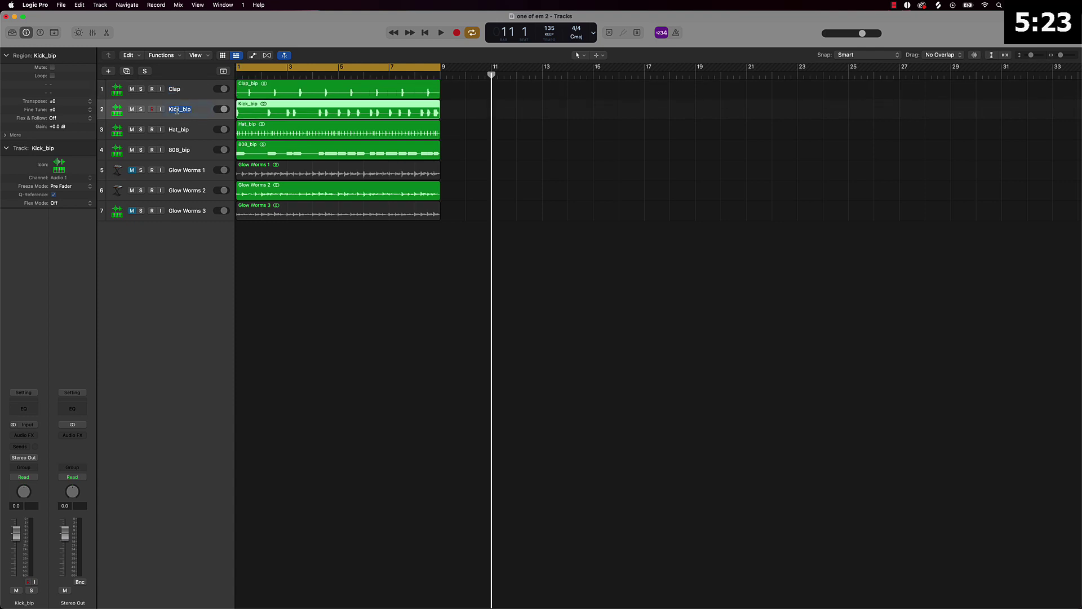
{"action": "key", "text": "BackSpace"}
{"action": "key", "text": "BackSpace"}
{"action": "key", "text": "Return"}
{"action": "double_click", "coordinate": [191, 131]}
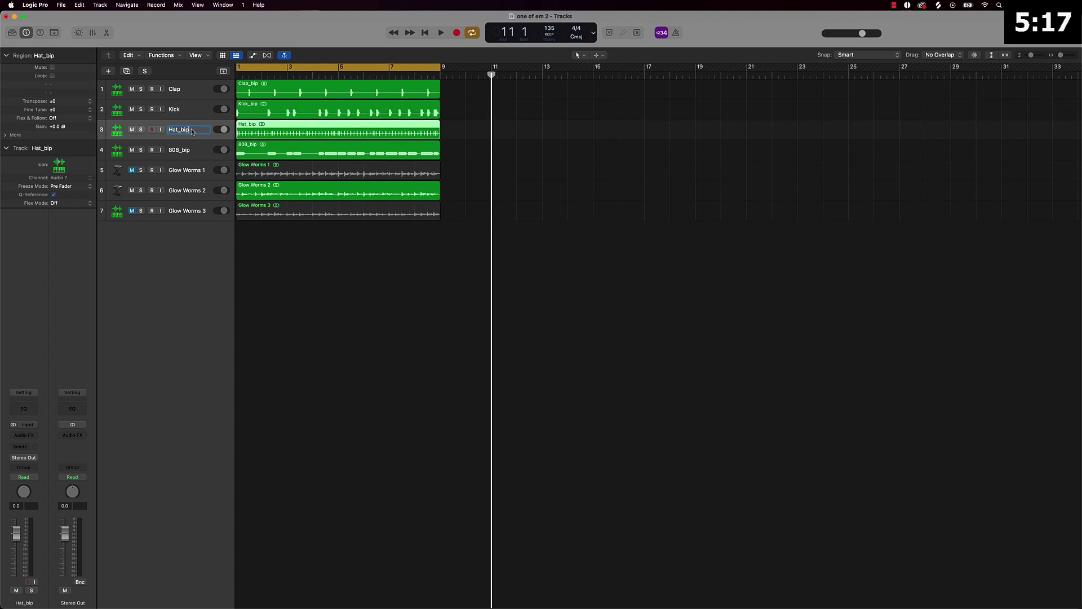
{"action": "key", "text": "BackSpace"}
{"action": "key", "text": "Return"}
- Rename the 808_bip track to 808 and name all regions after their tracks
{"action": "double_click", "coordinate": [195, 151]}
{"action": "key", "text": "Right"}
{"action": "key", "text": "BackSpace"}
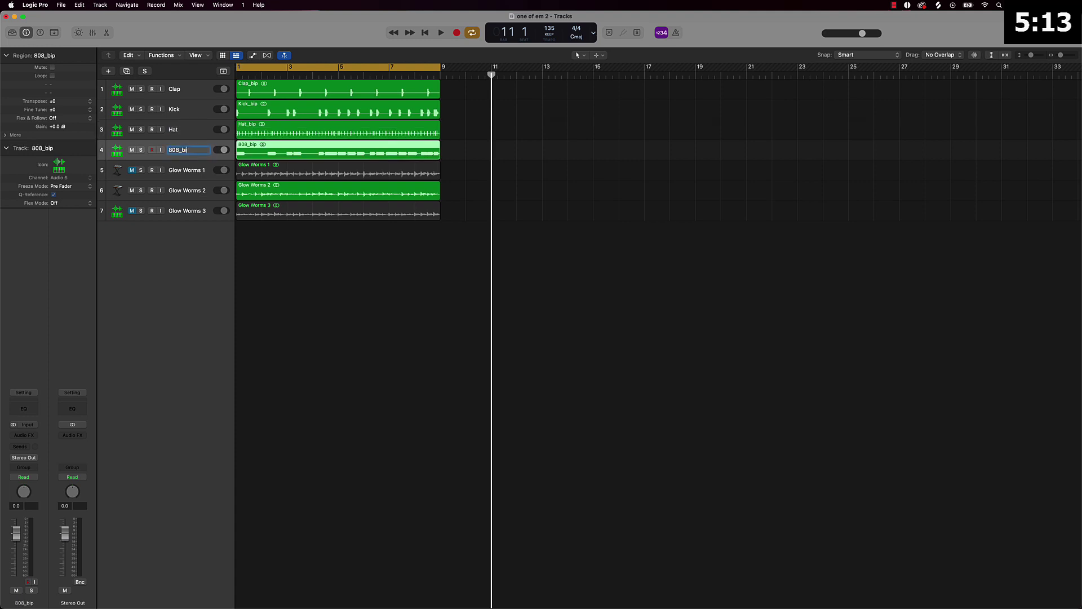
{"action": "key", "text": "BackSpace"}
{"action": "key", "text": "Return"}
{"action": "key", "text": "super+a"}
{"action": "key", "text": "alt+shift+n"}
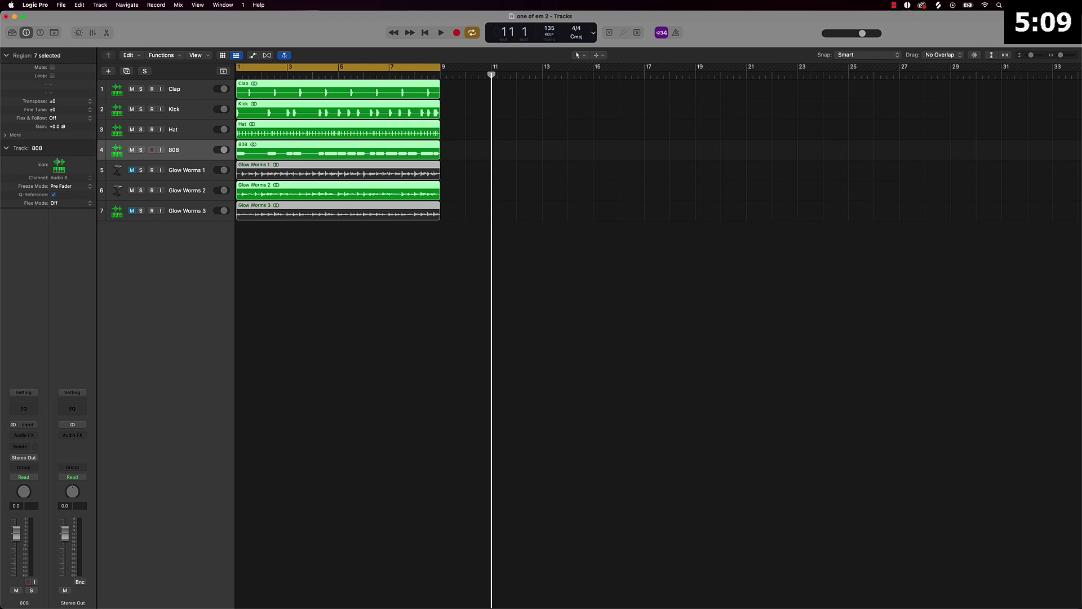
- Repeat all seven tracks' regions to fill bars 1–33, then switch cycle mode off
{"action": "left_click", "coordinate": [359, 289]}
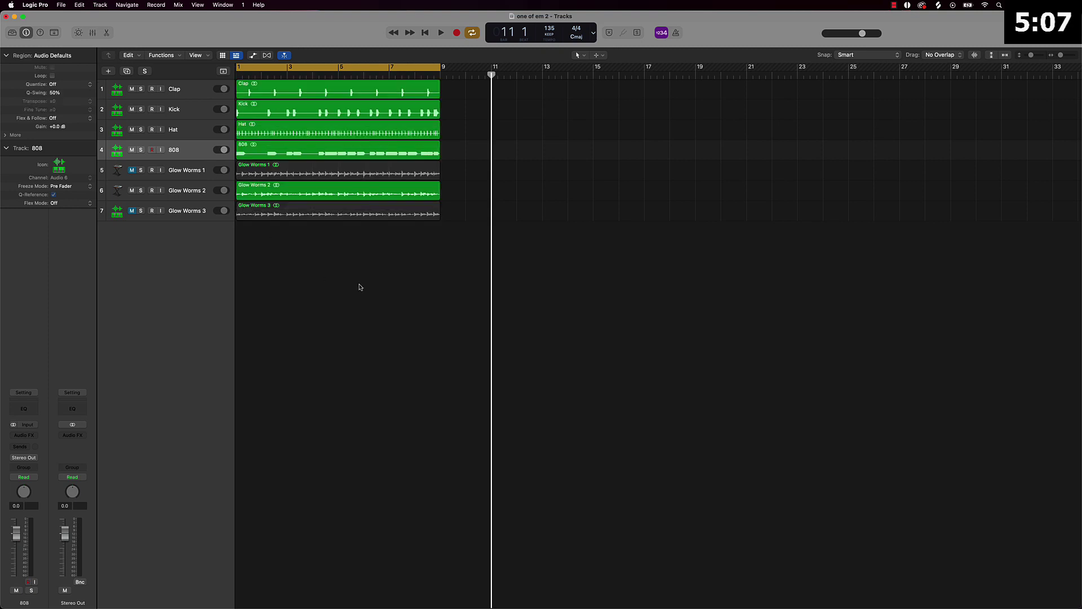
{"action": "key", "text": "comma"}
{"action": "key", "text": "comma"}
{"action": "left_click_drag", "start_coordinate": [363, 261], "coordinate": [418, 12]}
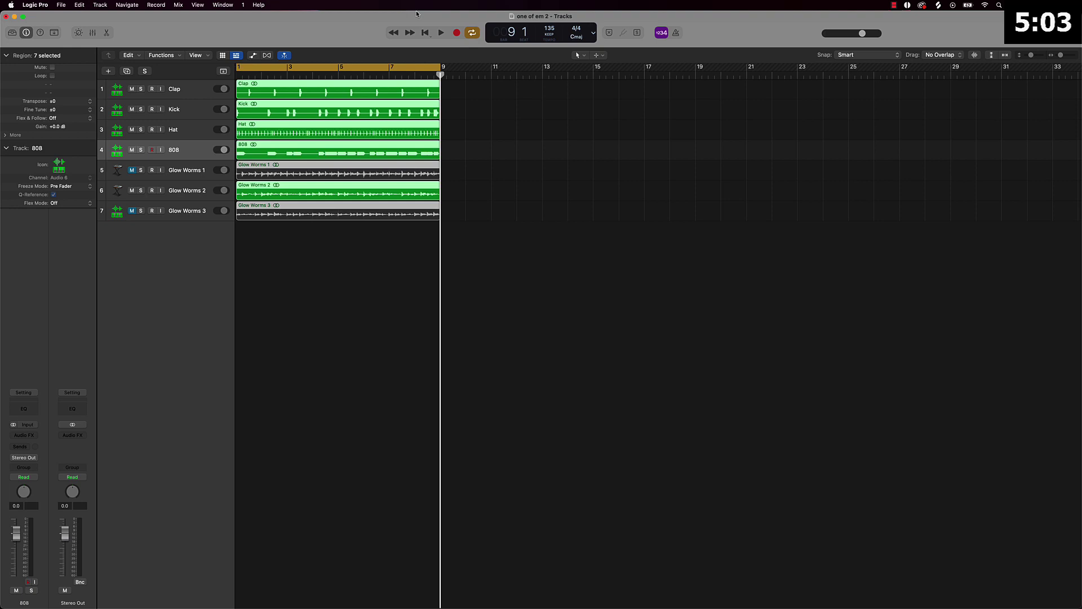
{"action": "key", "text": "super+r"}
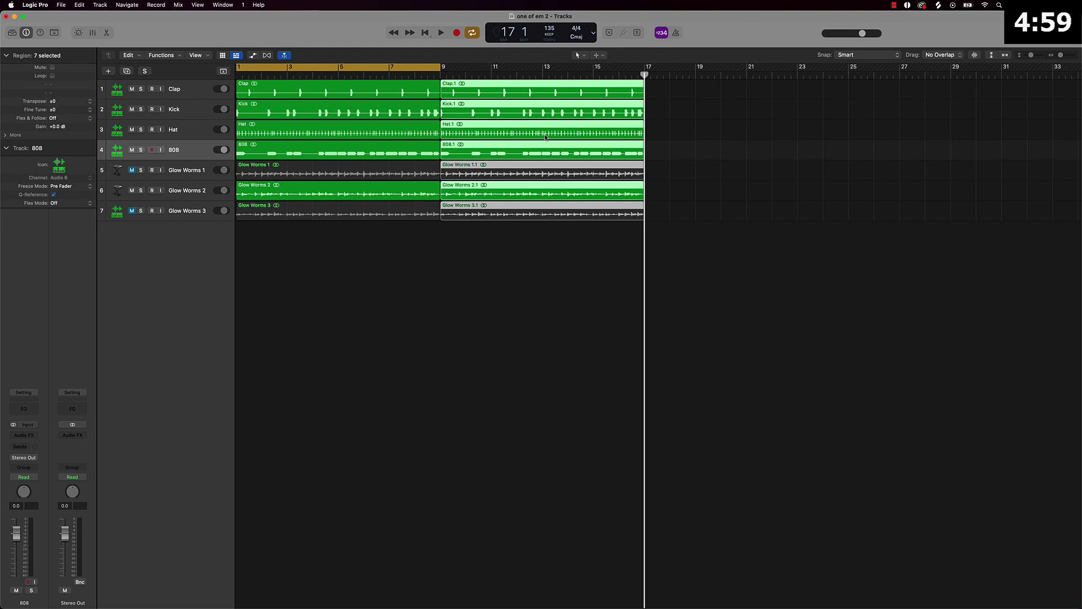
{"action": "key", "text": "super+r"}
{"action": "key", "text": "super+r"}
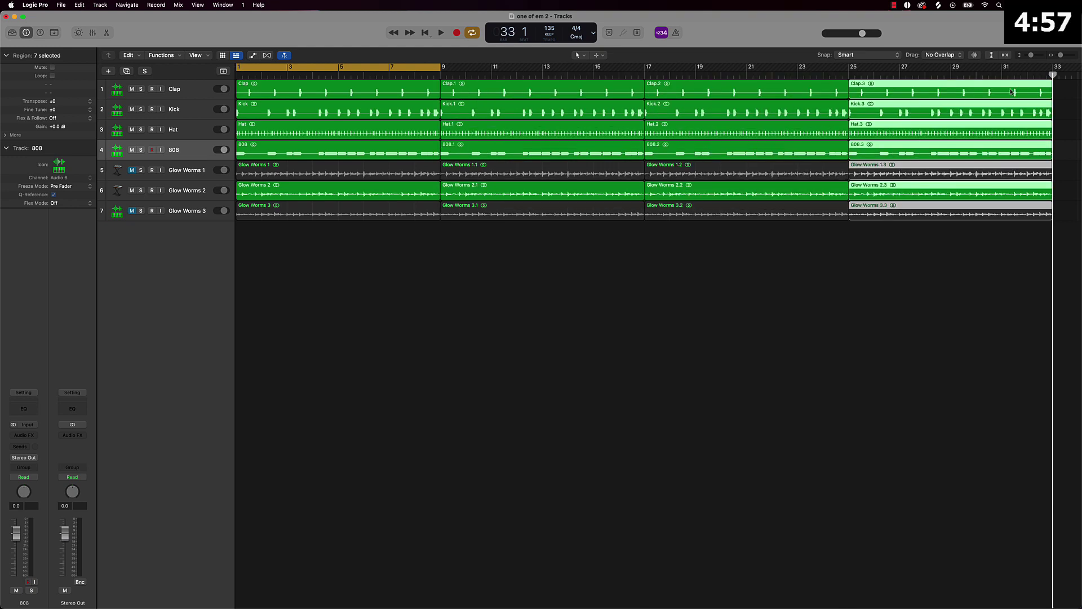
{"action": "left_click", "coordinate": [804, 263]}
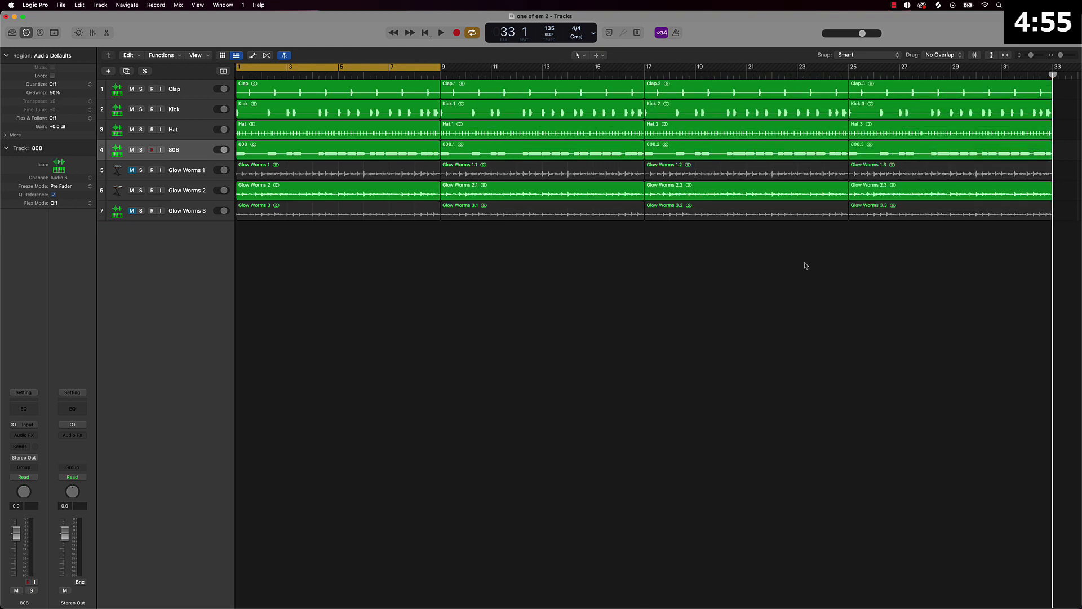
{"action": "left_click", "coordinate": [288, 68]}
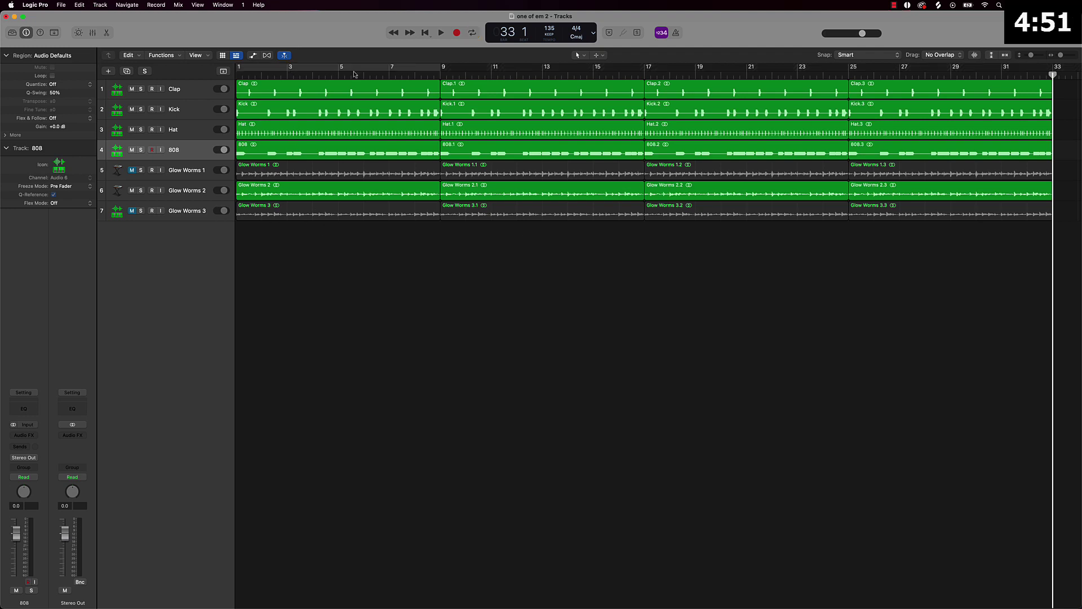
{"action": "left_click", "coordinate": [335, 74]}
- Split every track's opening regions at bar 5 and delete the bar 1–5 pieces
{"action": "left_click_drag", "start_coordinate": [335, 74], "coordinate": [338, 74]}
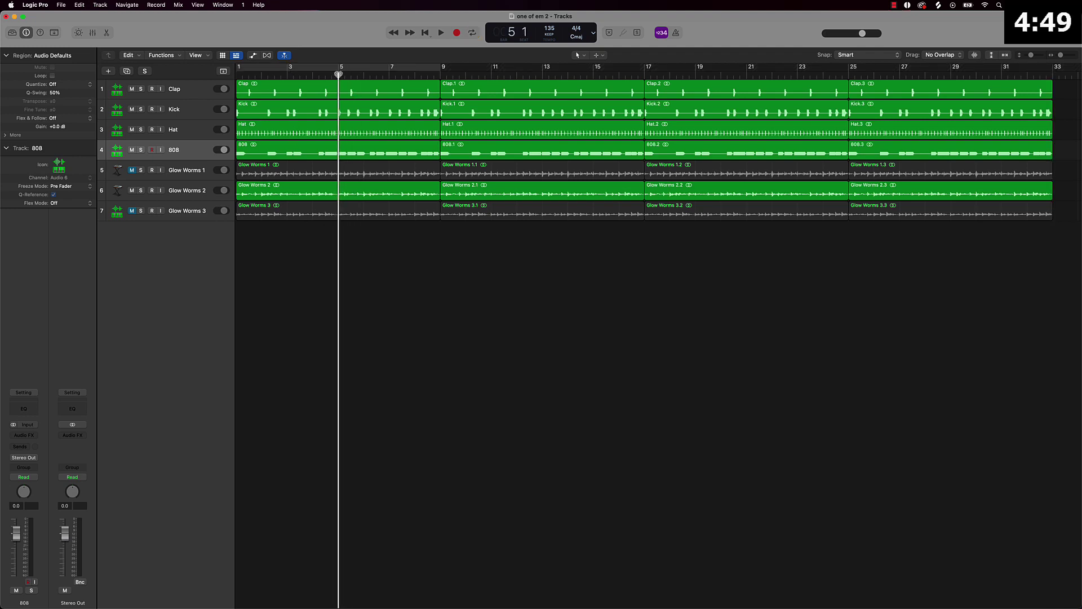
{"action": "left_click_drag", "start_coordinate": [363, 259], "coordinate": [313, 80]}
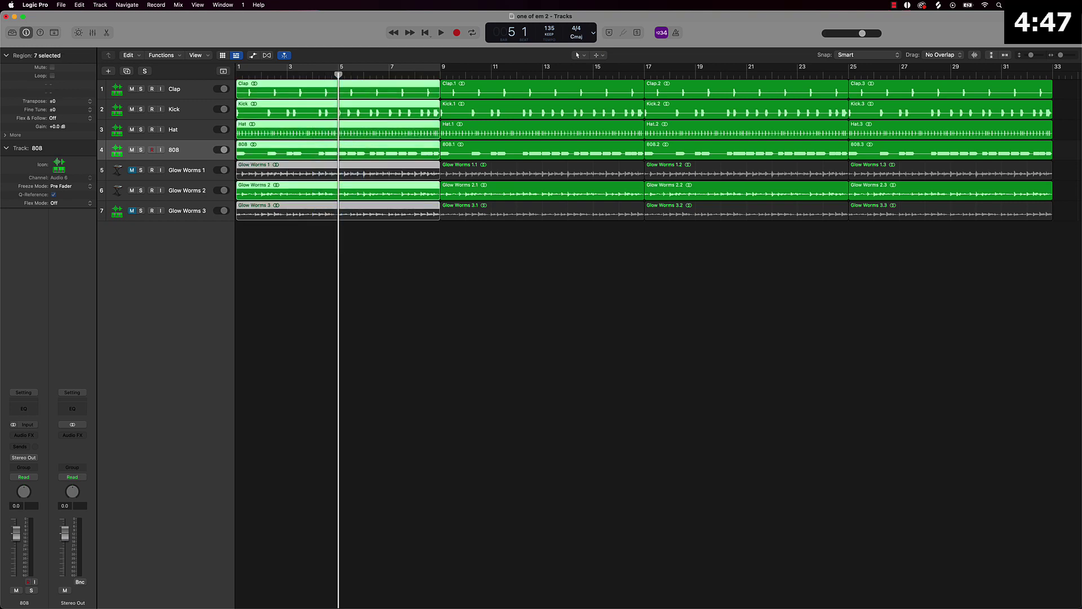
{"action": "key", "text": "super+t"}
{"action": "left_click_drag", "start_coordinate": [313, 270], "coordinate": [285, 79]}
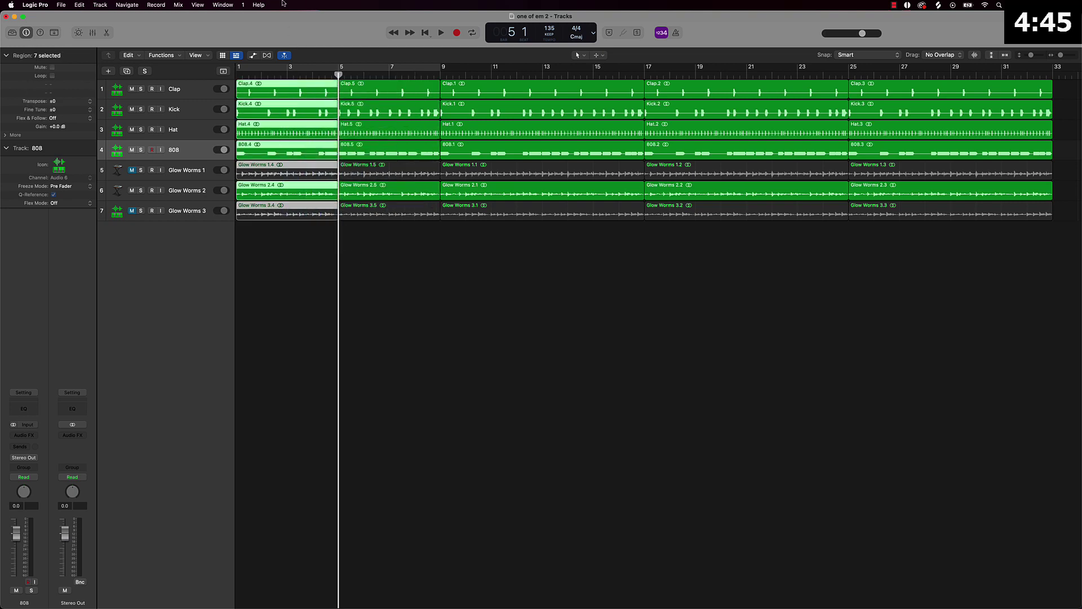
{"action": "key", "text": "Delete"}
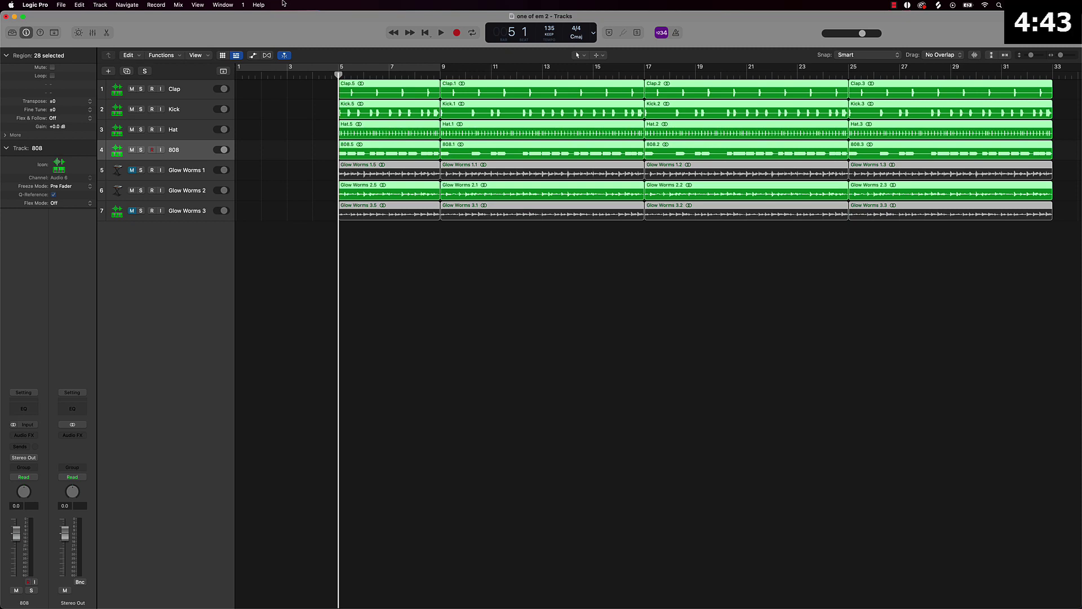
- Shift the remaining regions back so they start at bar 1
{"action": "key", "text": "Return"}
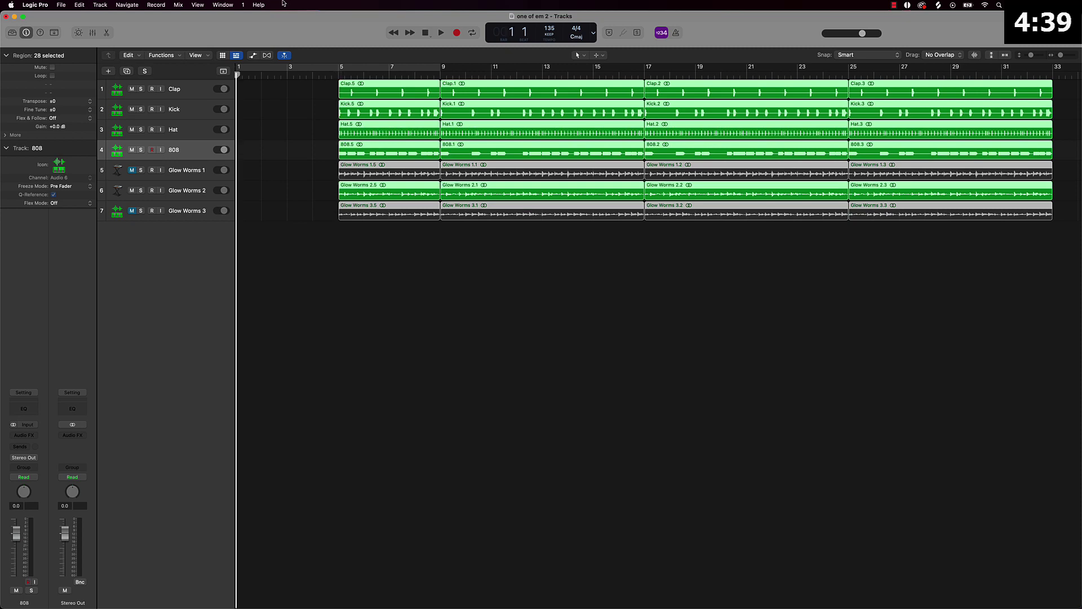
{"action": "key", "text": "semicolon"}
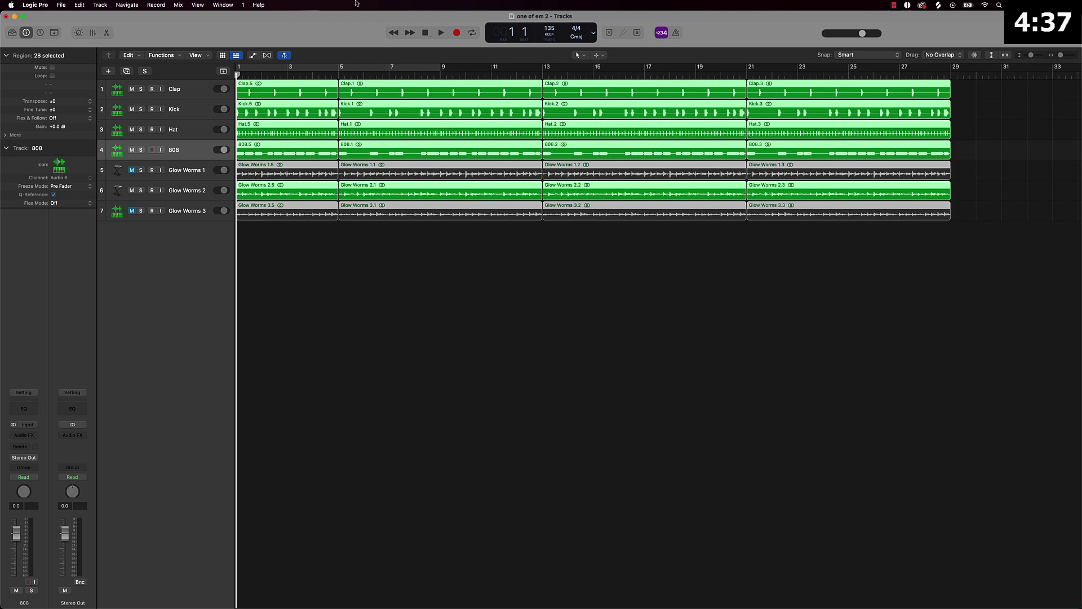
{"action": "mouse_move", "coordinate": [237, 75]}
{"action": "left_mouse_down"}
{"action": "mouse_move", "coordinate": [415, 75]}
{"action": "mouse_move", "coordinate": [238, 74]}
{"action": "left_mouse_up"}
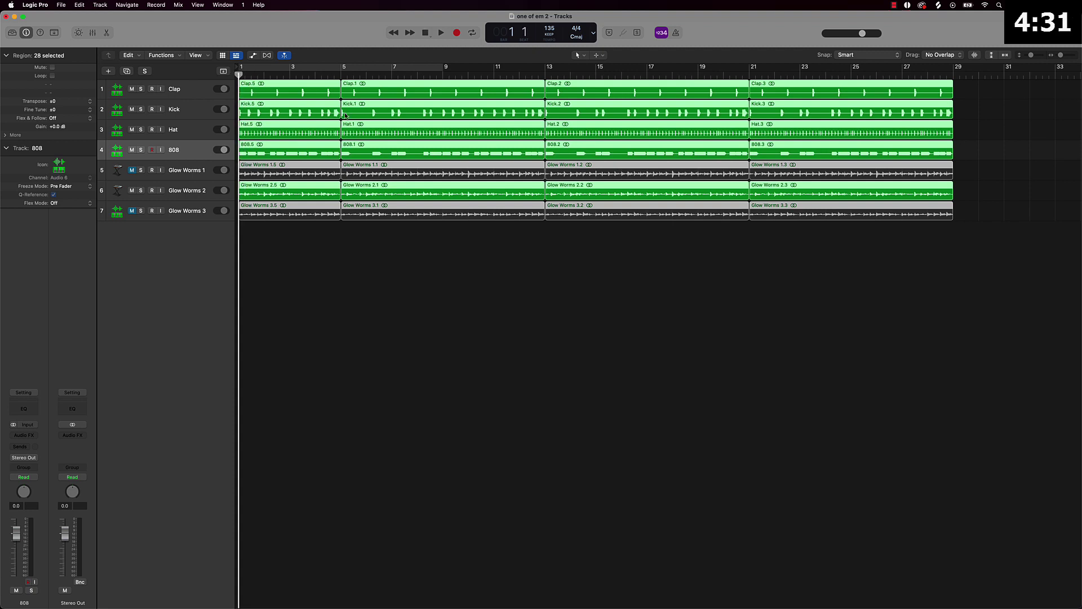
- Mute the opening region on six tracks, leaving only Glow Worms 2.5 playing
{"action": "left_click", "coordinate": [308, 250]}
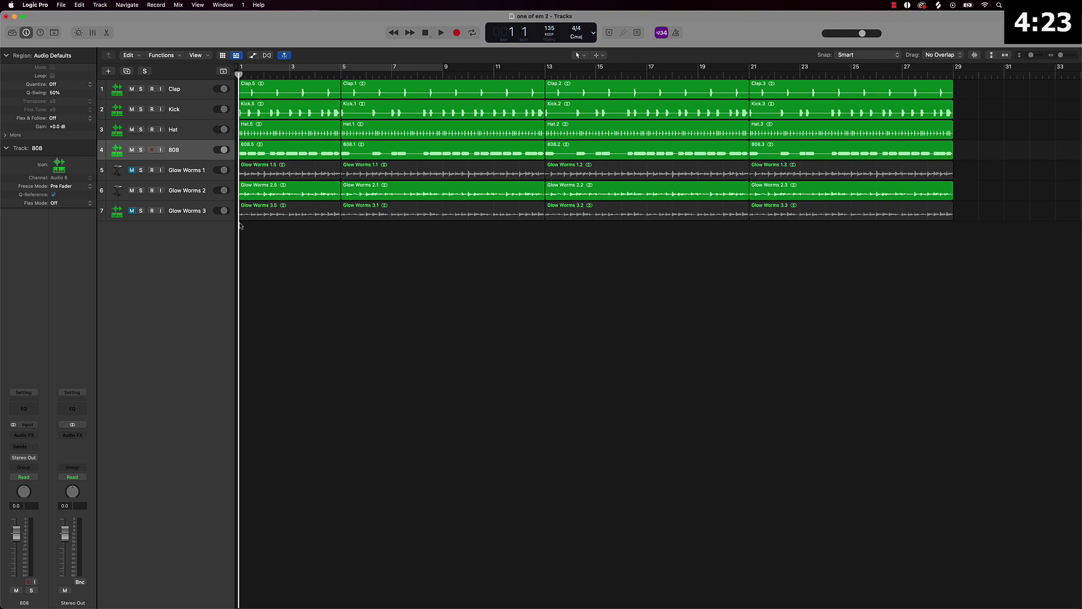
{"action": "left_click_drag", "start_coordinate": [282, 229], "coordinate": [278, 78]}
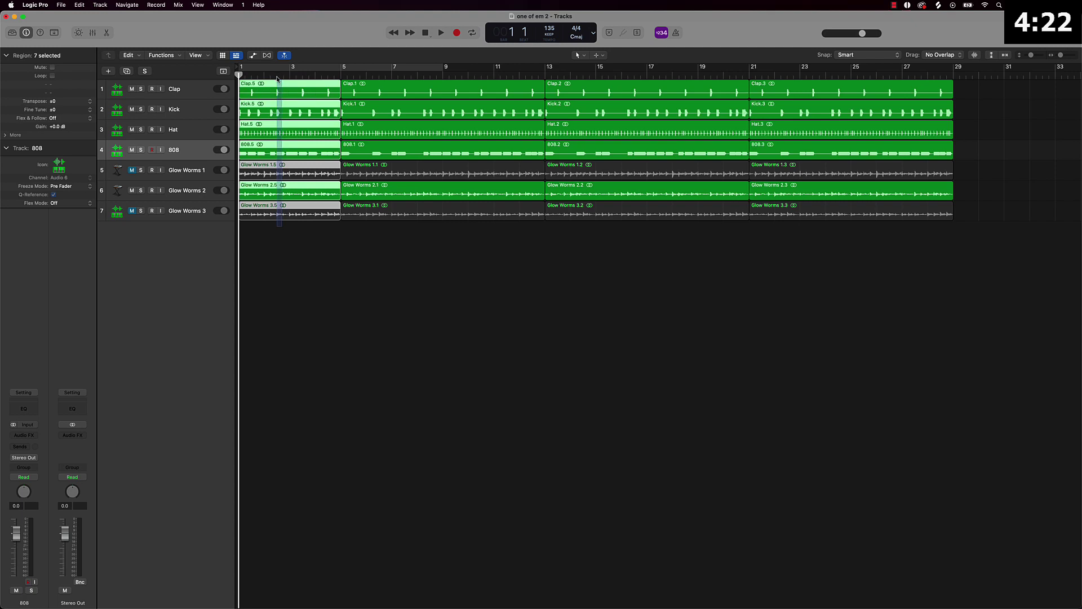
{"action": "left_click", "coordinate": [269, 191], "text": "shift"}
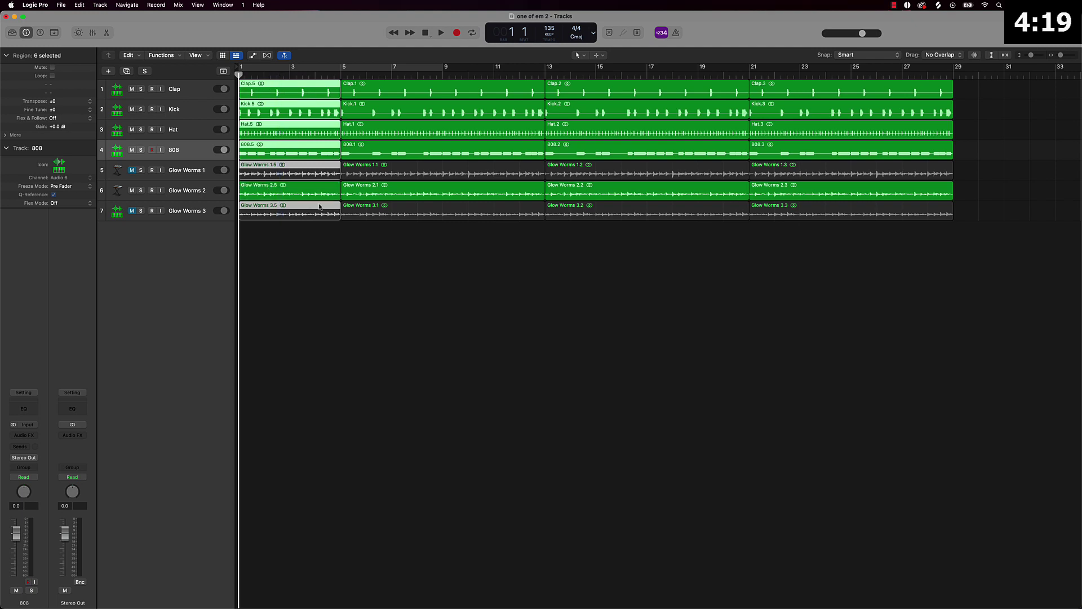
{"action": "key", "text": "ctrl+m"}
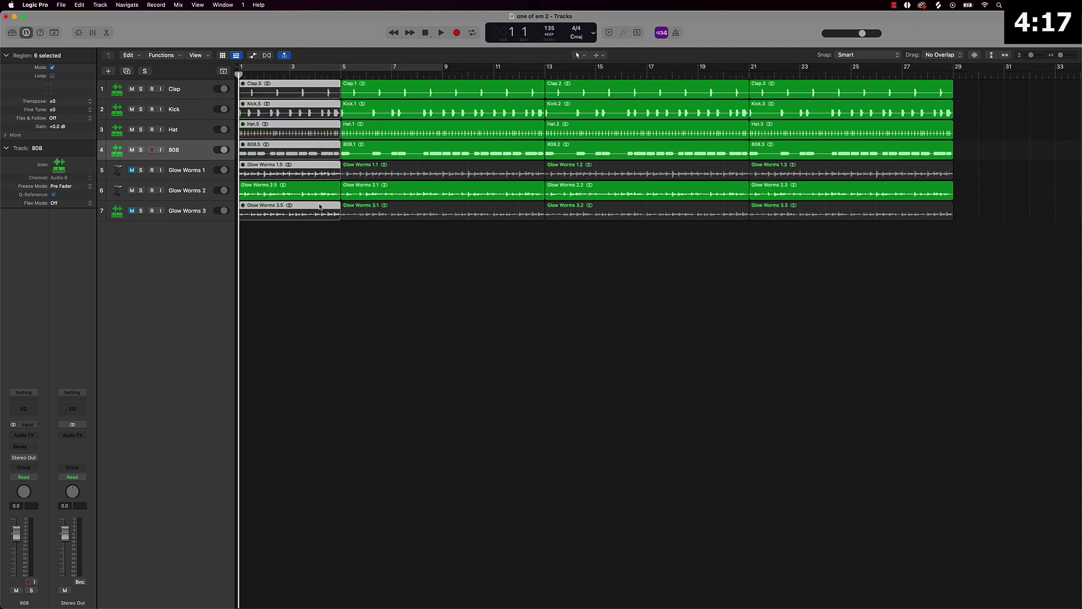
- Unmute the Glow Worms 1 and 3 tracks and mute regions Glow Worms 2.1 and 3.1
{"action": "left_click", "coordinate": [133, 171]}
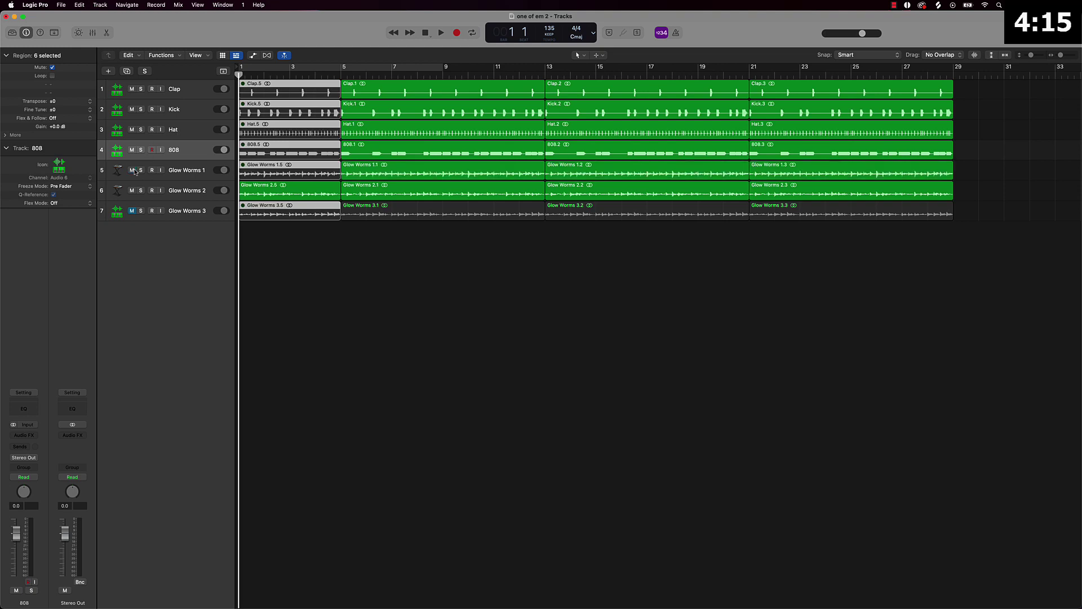
{"action": "left_click", "coordinate": [131, 211]}
{"action": "left_click", "coordinate": [386, 279]}
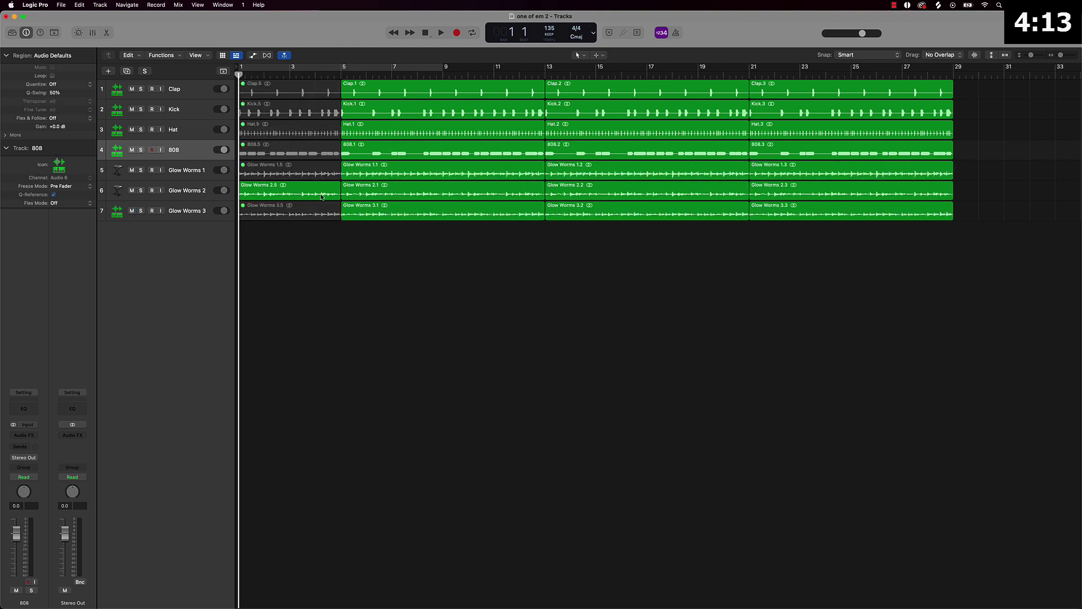
{"action": "left_click_drag", "start_coordinate": [412, 244], "coordinate": [413, 184]}
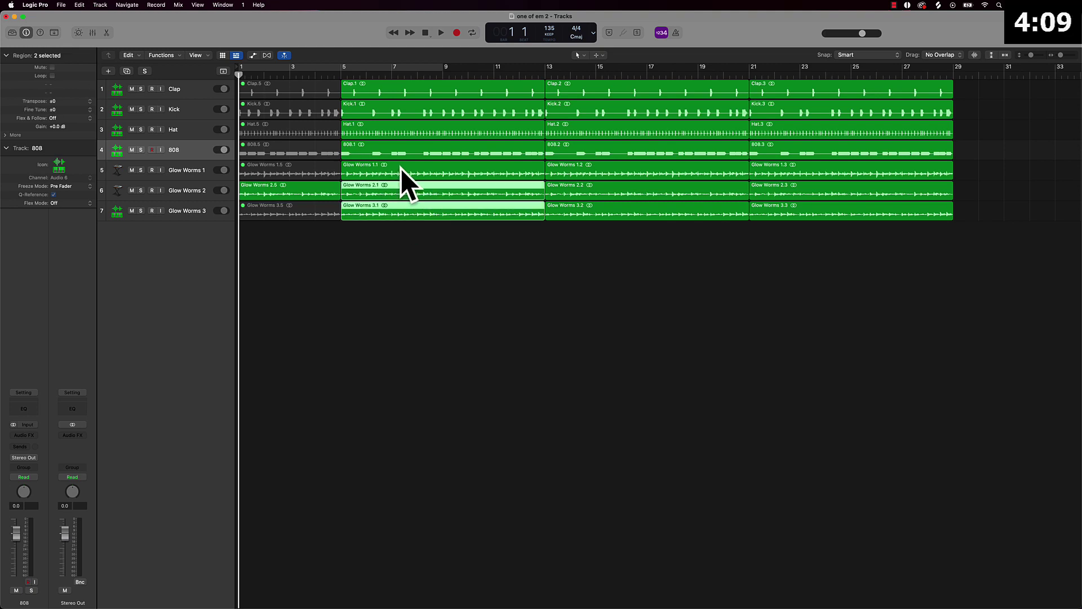
{"action": "key", "text": "ctrl+m"}
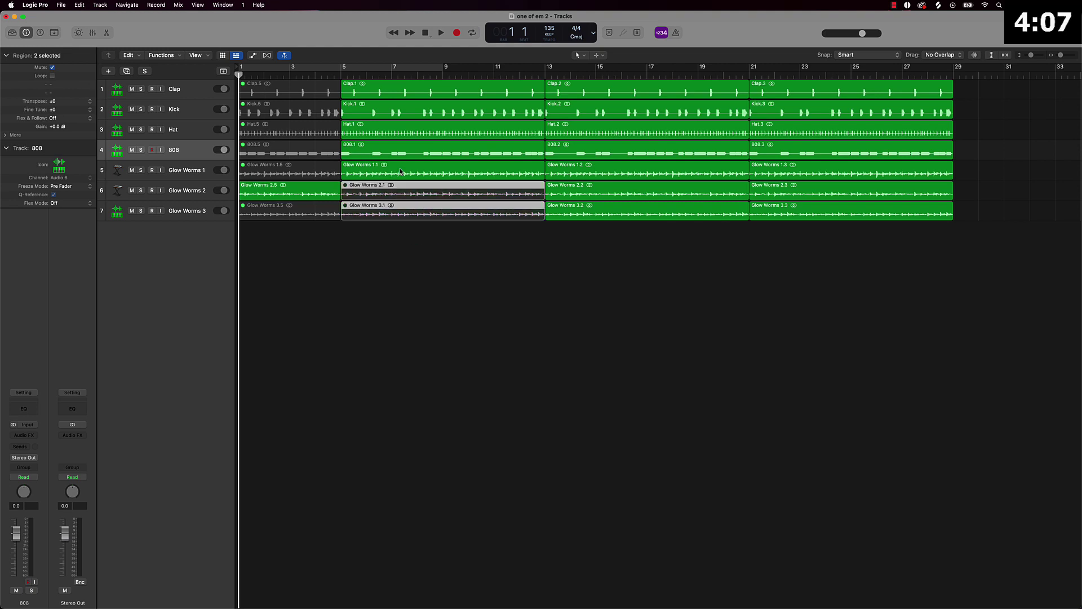
- Mute the Glow Worms 1.2 and 2.2 regions
{"action": "scroll", "coordinate": [401, 171], "scroll_direction": "right", "scroll_amount": 8}
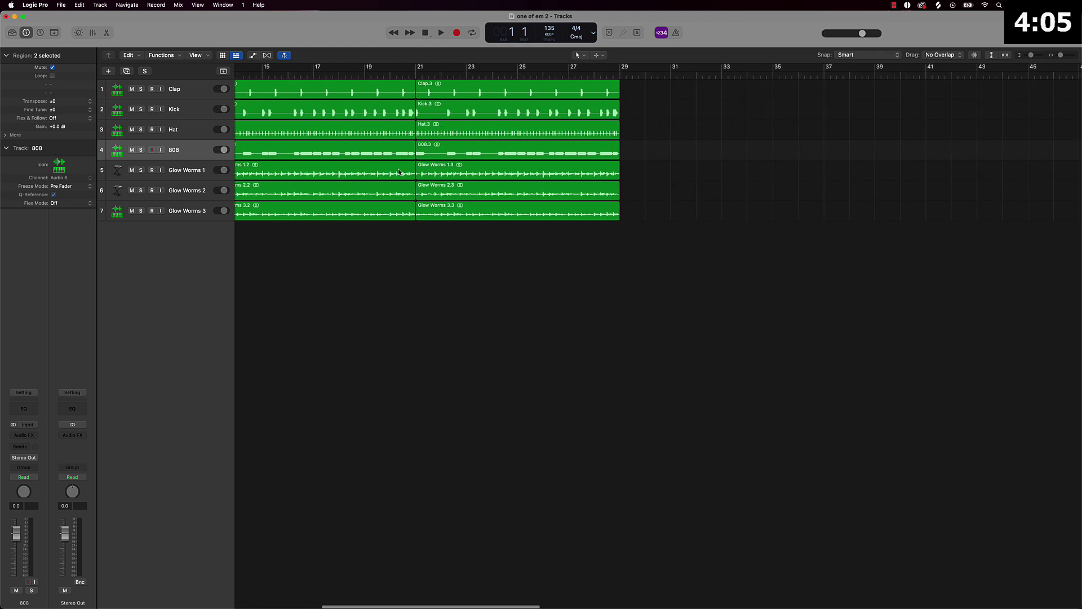
{"action": "scroll", "coordinate": [400, 171], "scroll_direction": "left", "scroll_amount": 3}
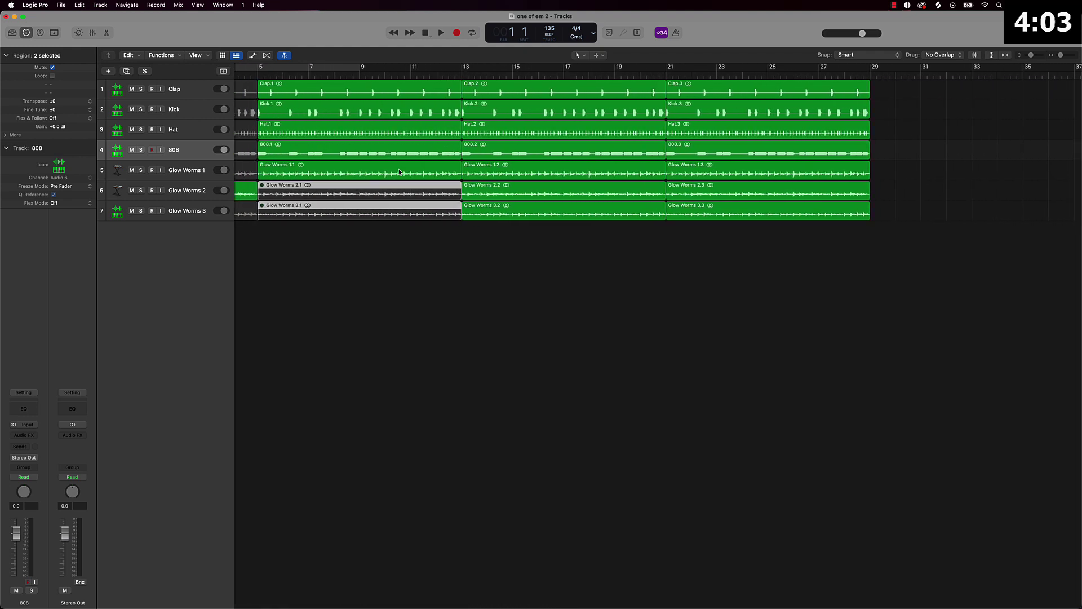
{"action": "scroll", "coordinate": [399, 171], "scroll_direction": "right", "scroll_amount": 1}
{"action": "left_click", "coordinate": [455, 184]}
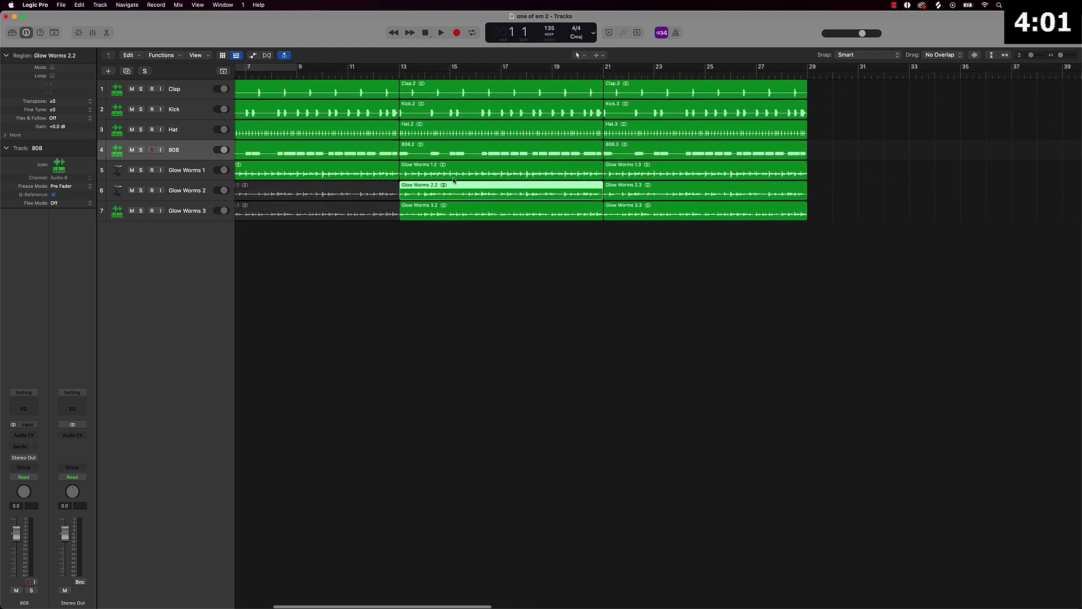
{"action": "left_click", "coordinate": [457, 172], "text": "shift"}
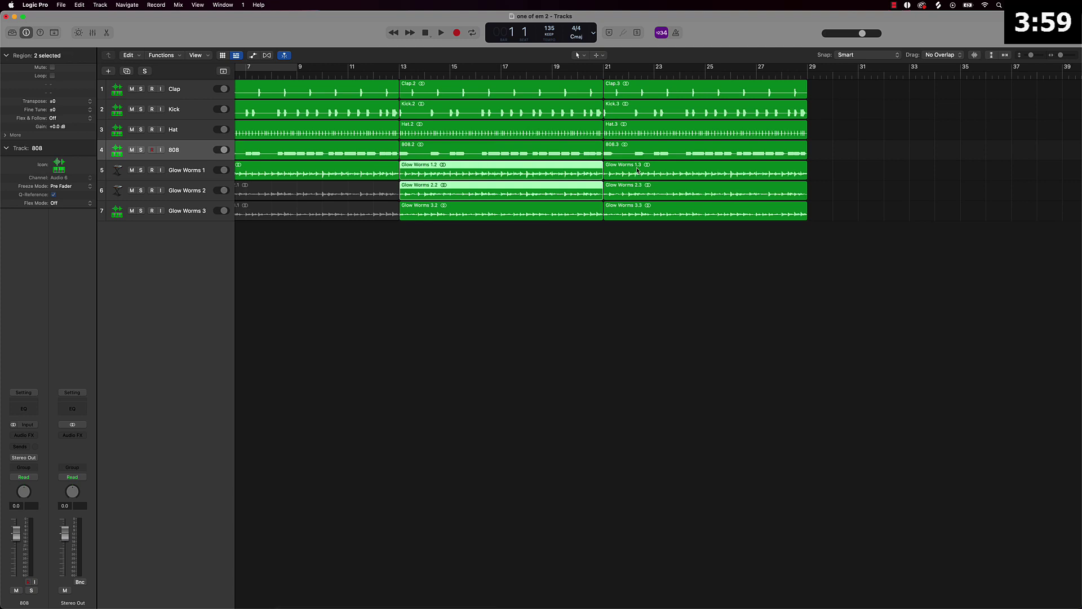
{"action": "key", "text": "ctrl+m"}
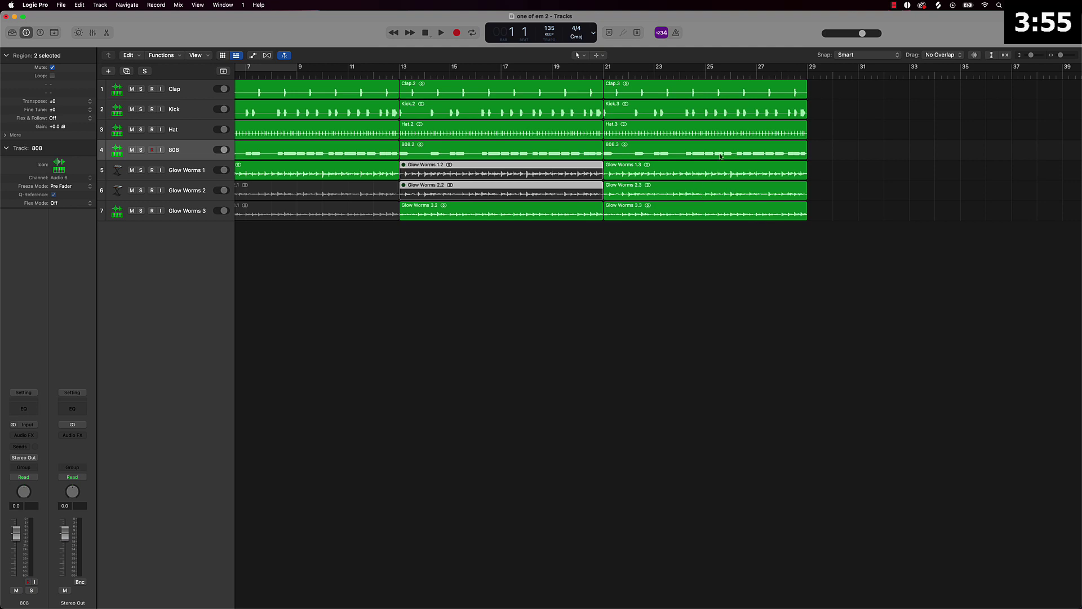
- Split Glow Worms 2.3 at bar 25 and mute its left part, Glow Worms 2.6
{"action": "left_click", "coordinate": [711, 76]}
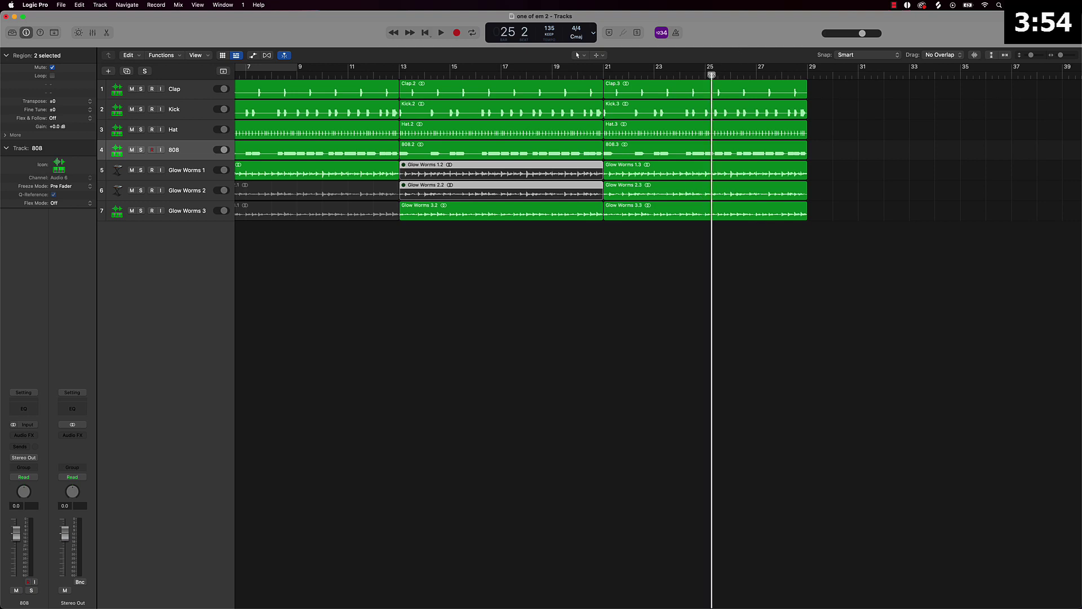
{"action": "left_click", "coordinate": [640, 199]}
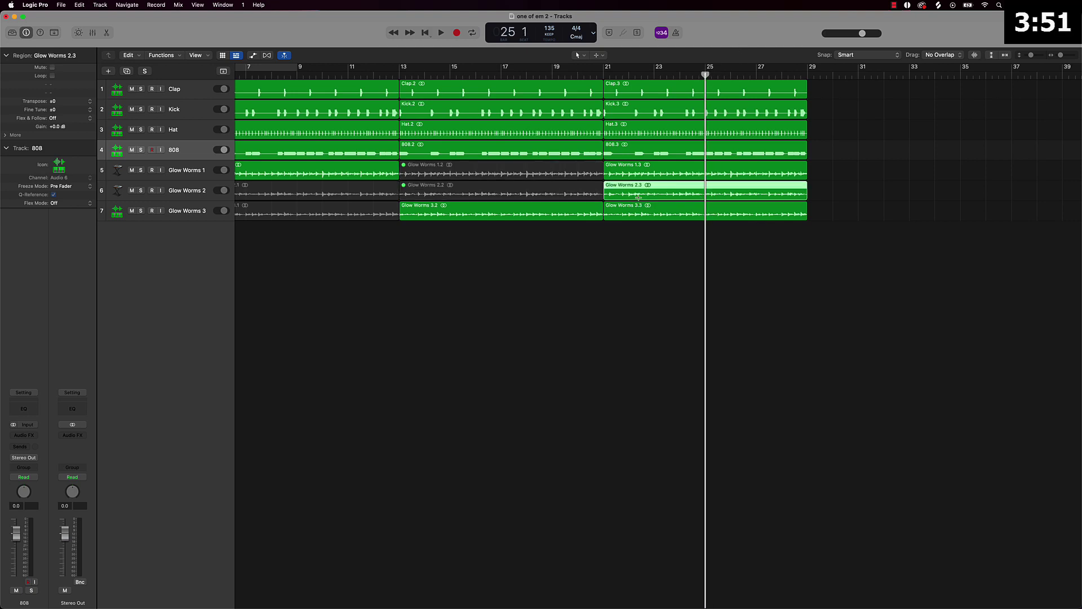
{"action": "key", "text": "super+t"}
{"action": "left_click", "coordinate": [639, 198]}
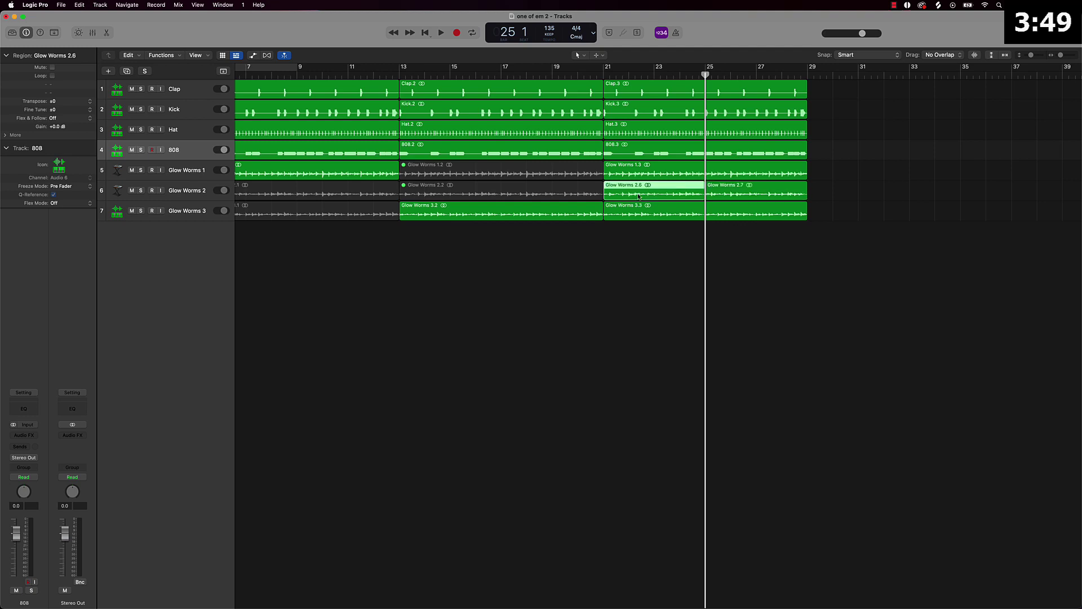
{"action": "key", "text": "ctrl+m"}
- Mute Glow Worms 1.3, then split Glow Worms 3.3 at bar 25 and mute Glow Worms 3.7
{"action": "left_click", "coordinate": [647, 178]}
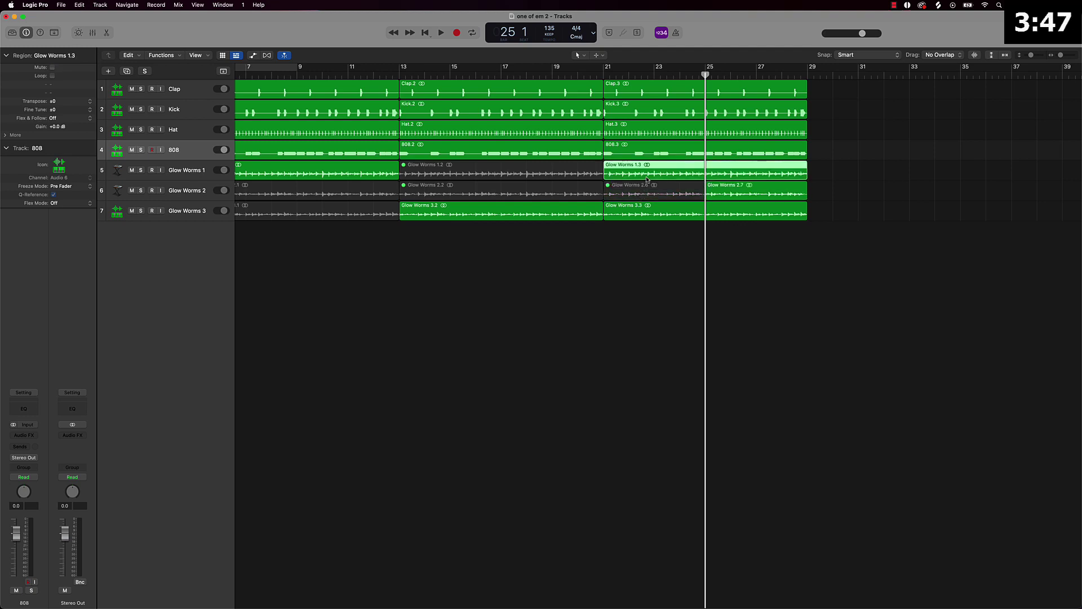
{"action": "key", "text": "ctrl+m"}
{"action": "left_click", "coordinate": [720, 216]}
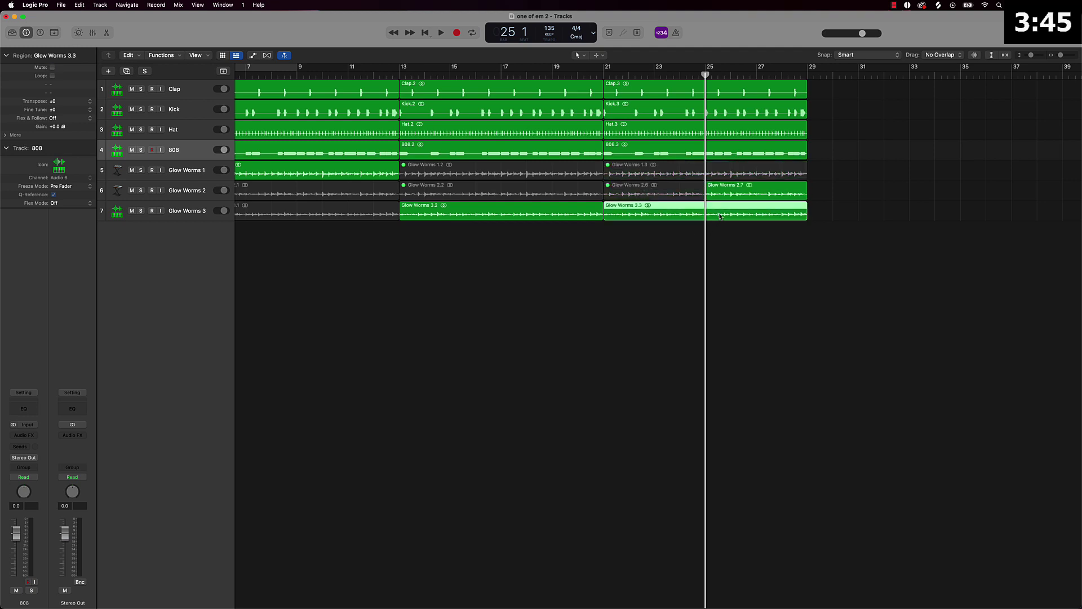
{"action": "key", "text": "super+t"}
{"action": "key", "text": "ctrl+m"}
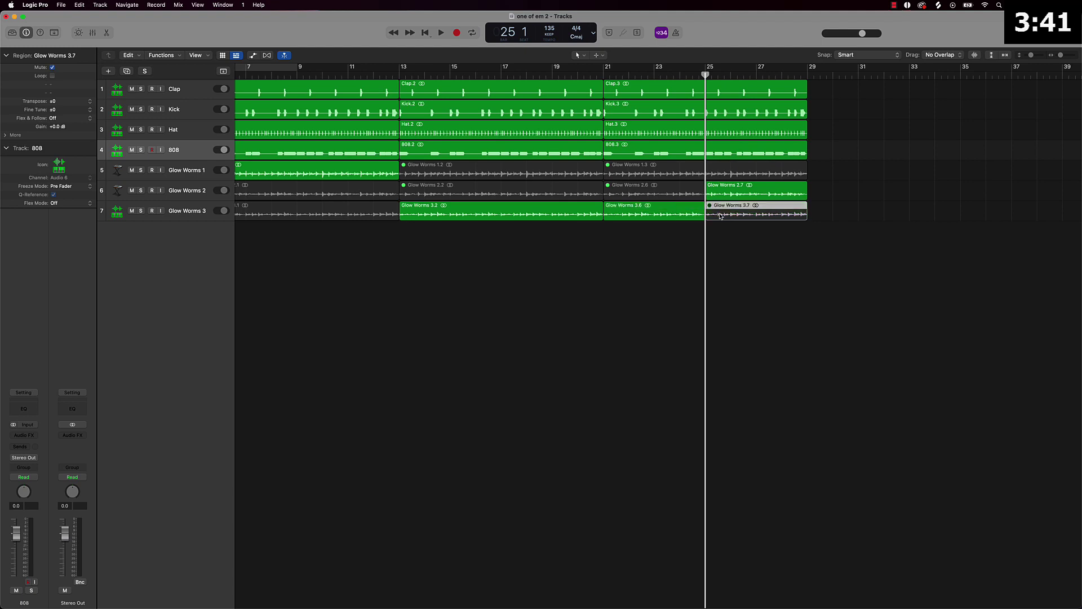
{"action": "scroll", "coordinate": [718, 215], "scroll_direction": "down", "scroll_amount": 5}
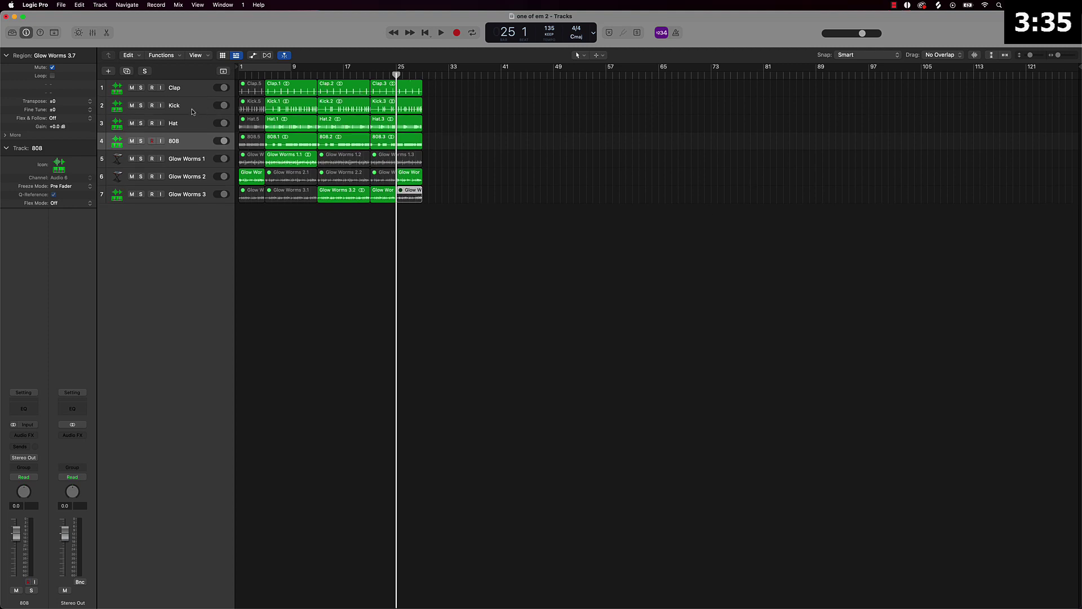
- Reorder tracks with Kick on top and 808 below it, and mute the Kick.2 region
{"action": "left_click_drag", "start_coordinate": [207, 106], "coordinate": [195, 88]}
{"action": "left_click_drag", "start_coordinate": [186, 141], "coordinate": [184, 103]}
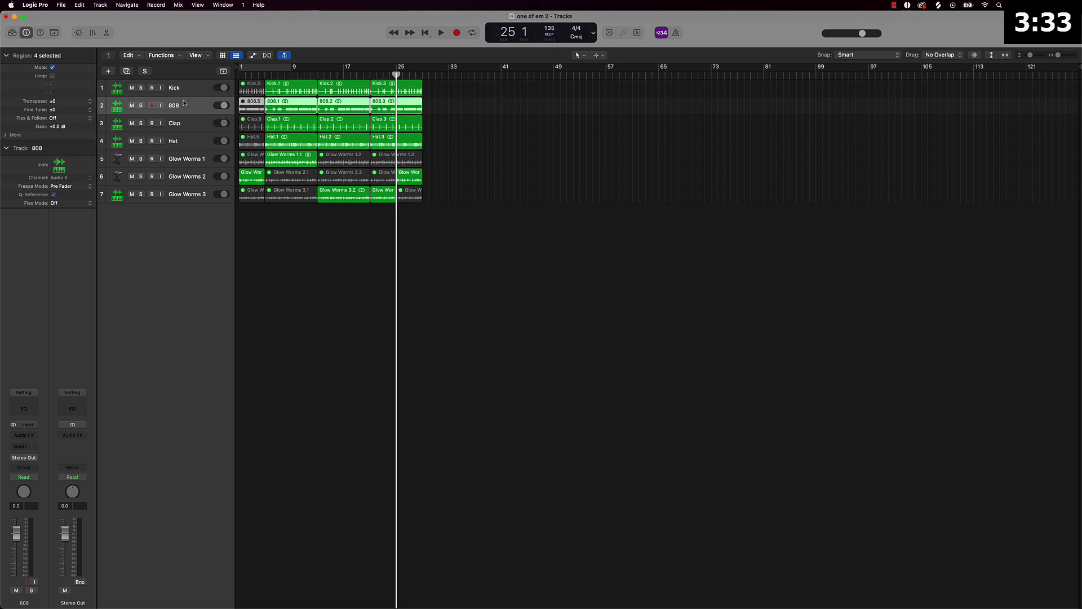
{"action": "left_click", "coordinate": [459, 115]}
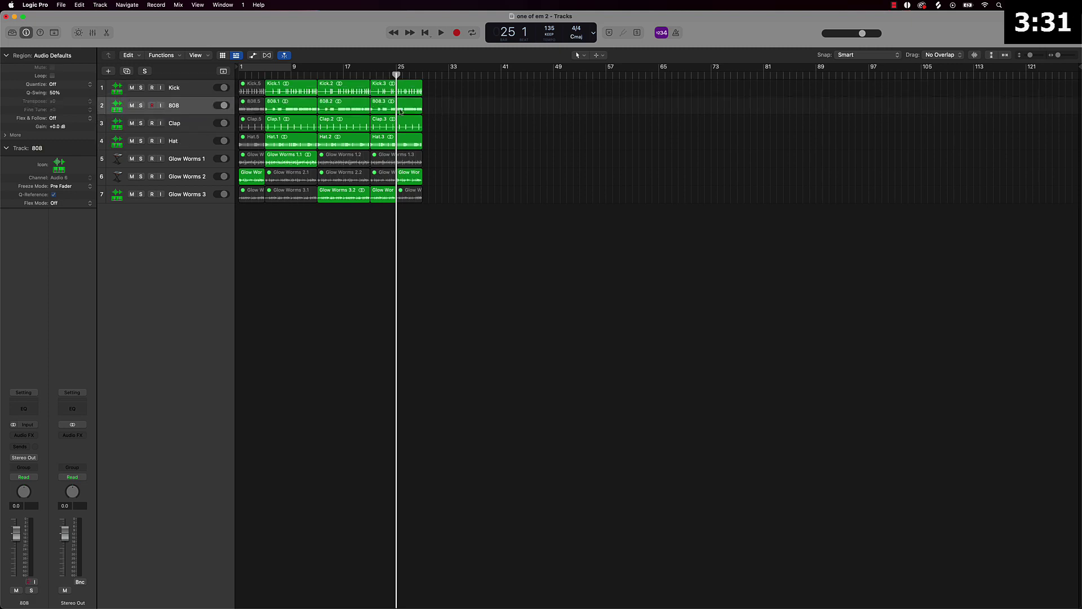
{"action": "left_click", "coordinate": [336, 91]}
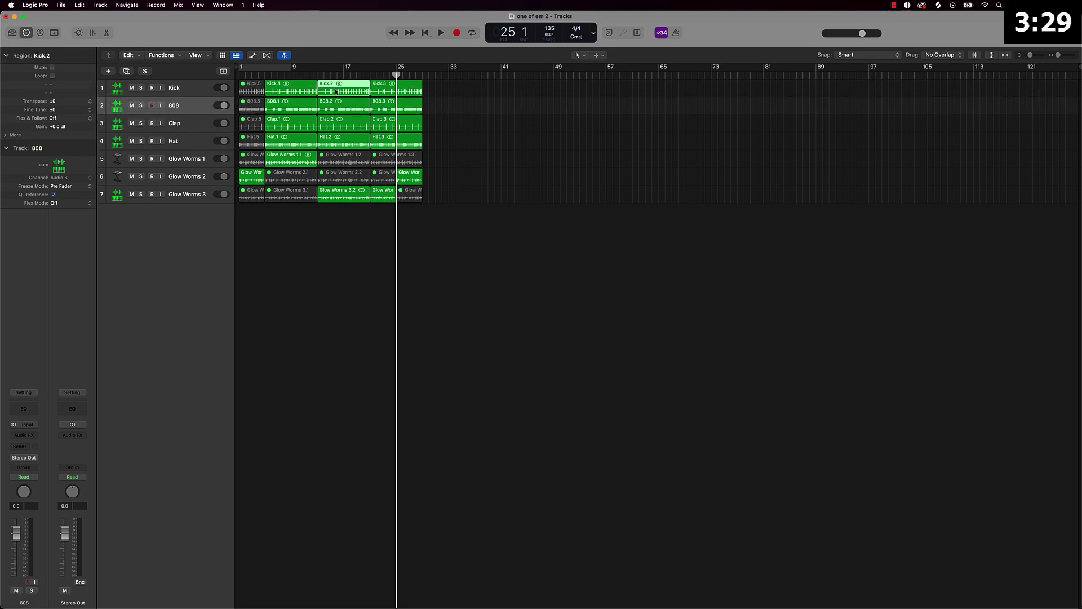
{"action": "key", "text": "ctrl+m"}
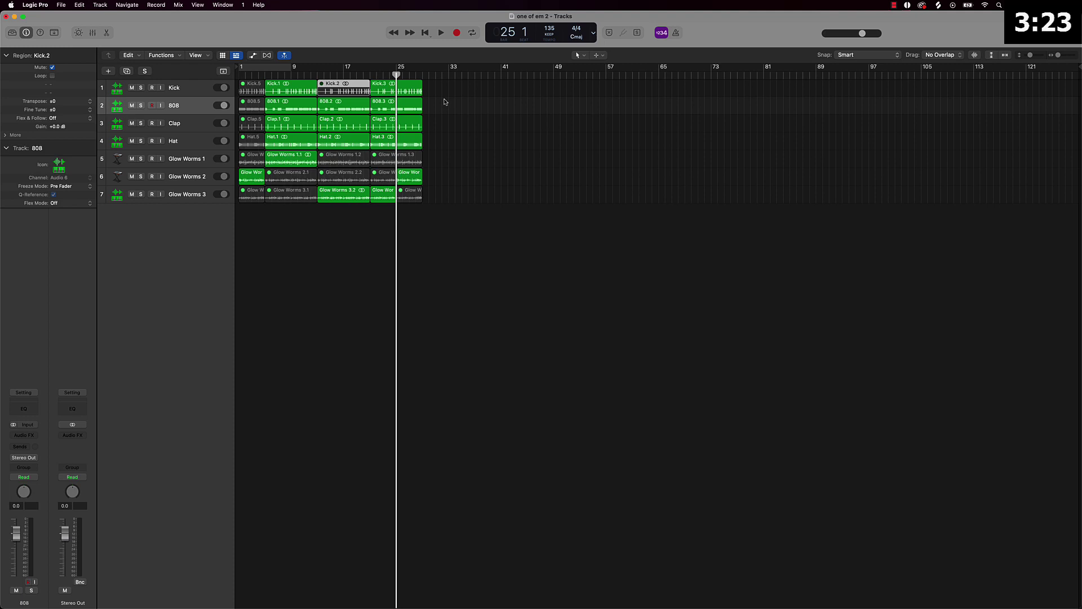
- Zoom in and place the playhead at bar 28
{"action": "key", "text": "super+Right"}
{"action": "key", "text": "super+Right"}
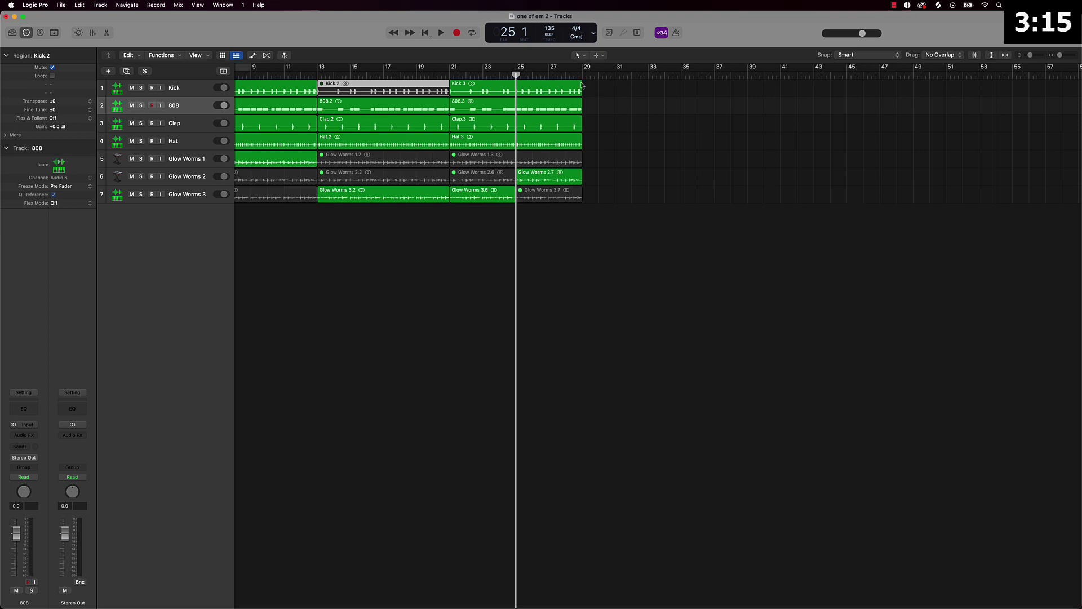
{"action": "left_click_drag", "start_coordinate": [588, 77], "coordinate": [564, 84]}
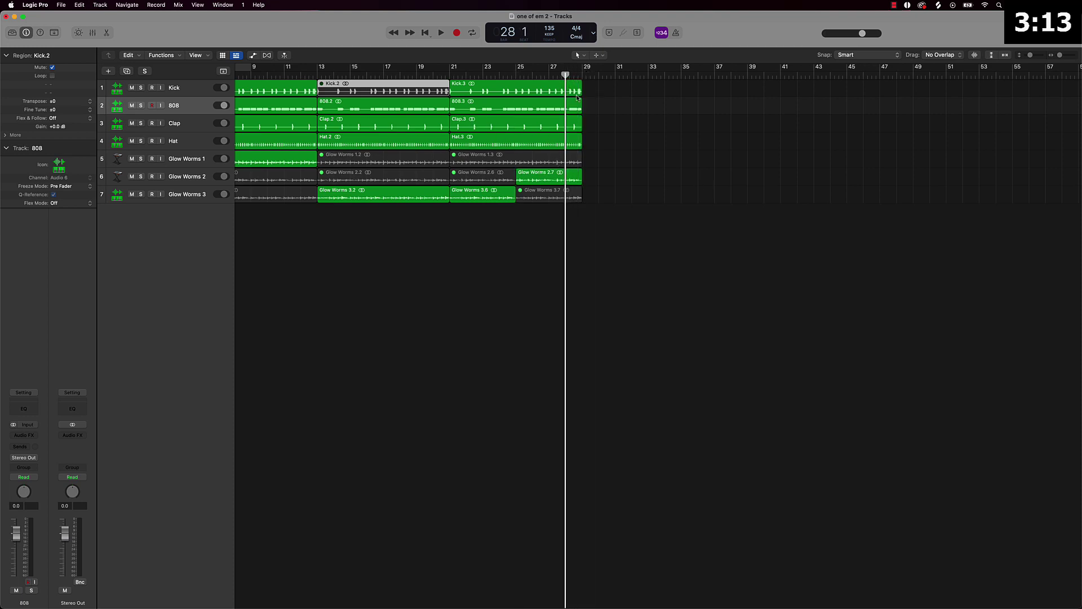
{"action": "left_click", "coordinate": [639, 101]}
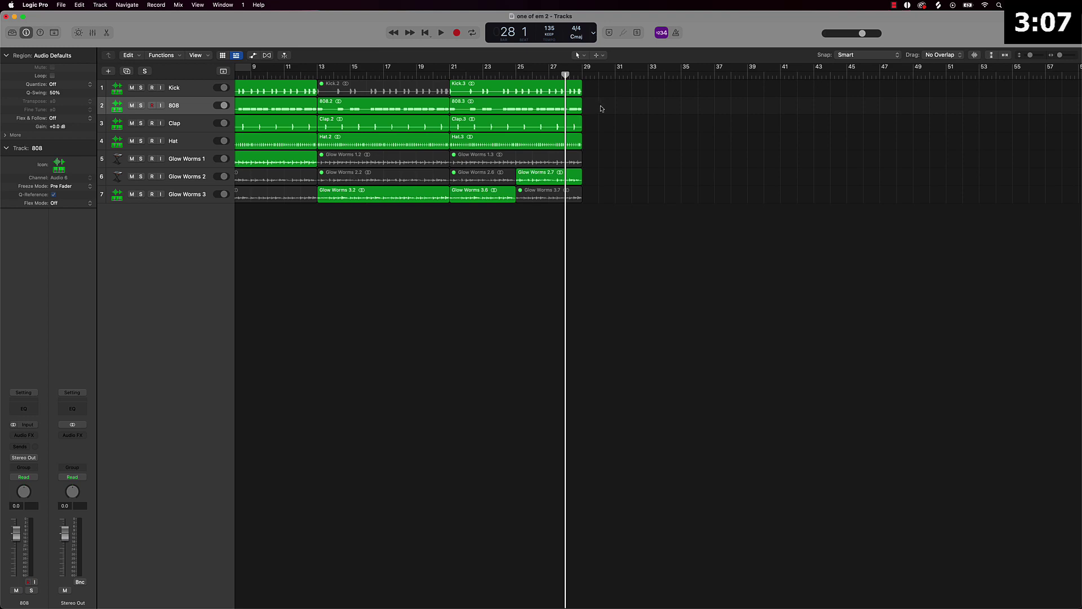
- Split Kick.3, Clap.3 and Hat.3 at bar 28 and mute their final one-bar pieces
{"action": "left_click_drag", "start_coordinate": [597, 124], "coordinate": [566, 141]}
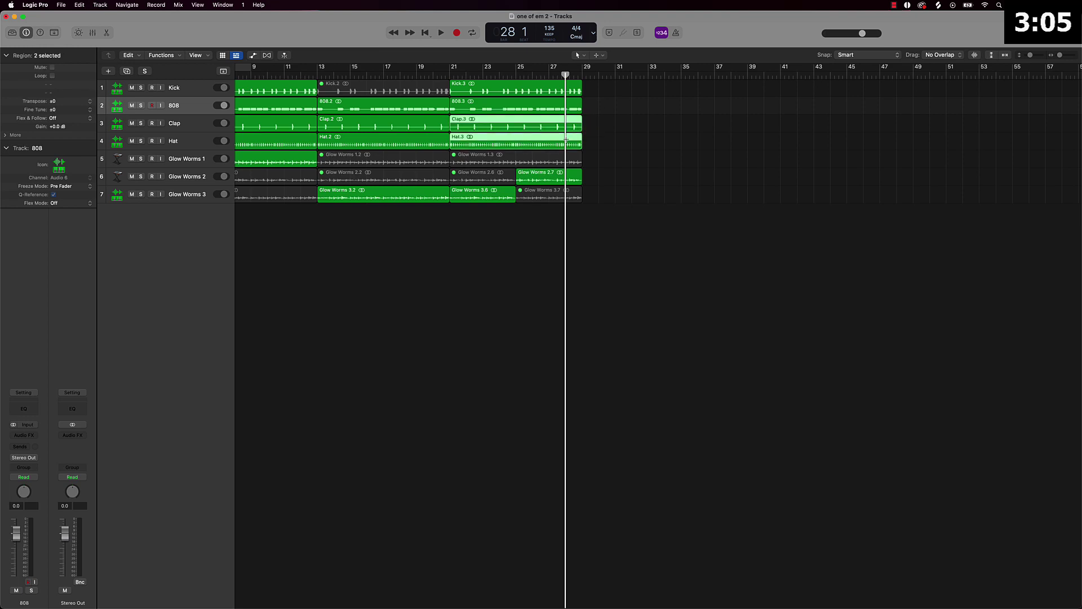
{"action": "key", "text": "super+t"}
{"action": "left_click", "coordinate": [575, 92], "text": "shift"}
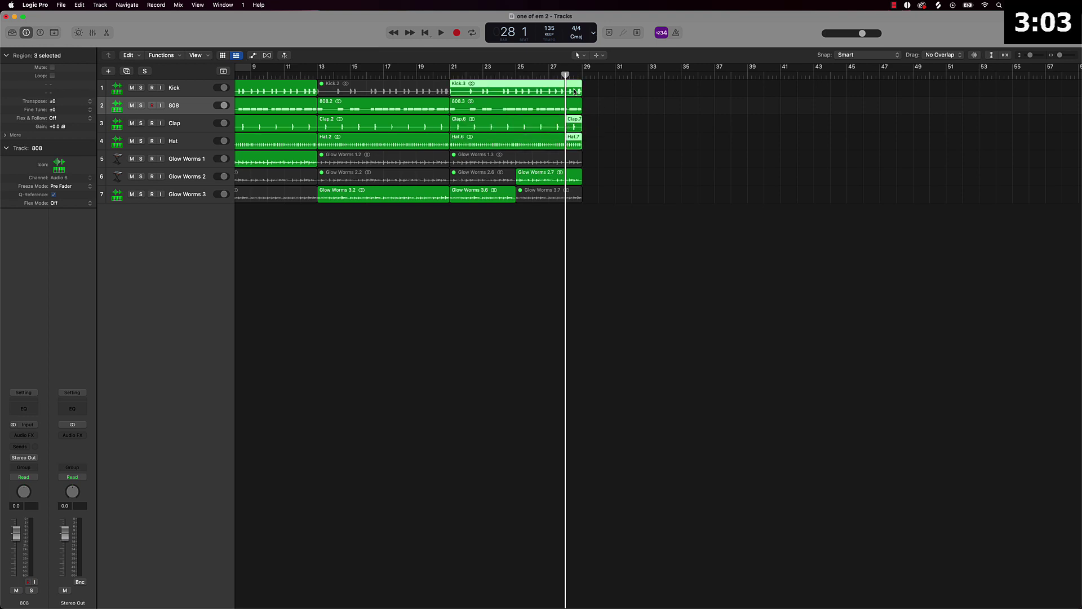
{"action": "key", "text": "super+t"}
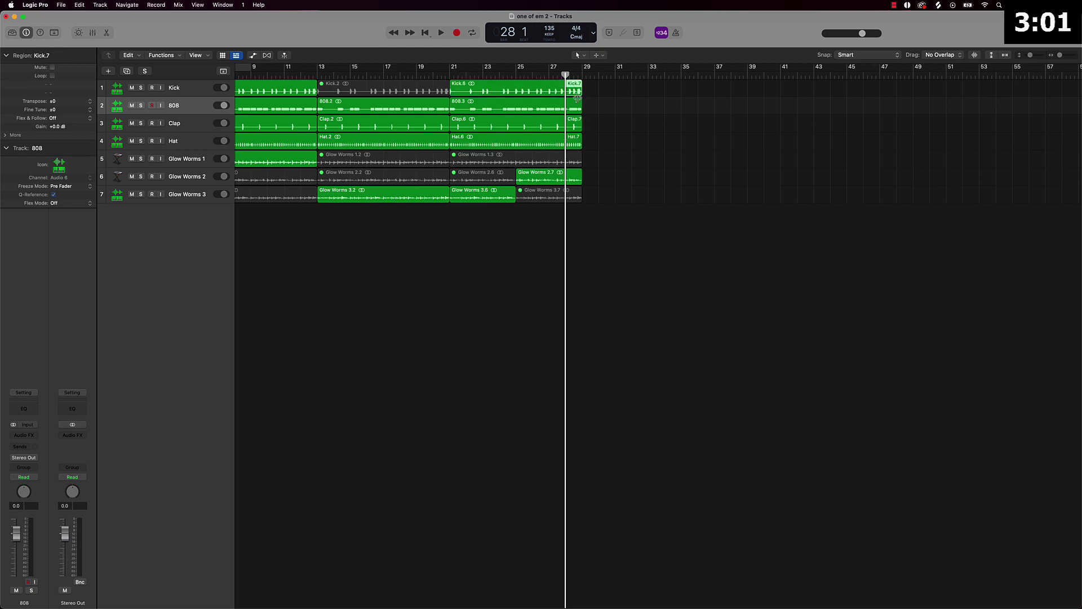
{"action": "left_click", "coordinate": [575, 129], "text": "shift"}
{"action": "left_click", "coordinate": [572, 141], "text": "shift"}
{"action": "key", "text": "ctrl+m"}
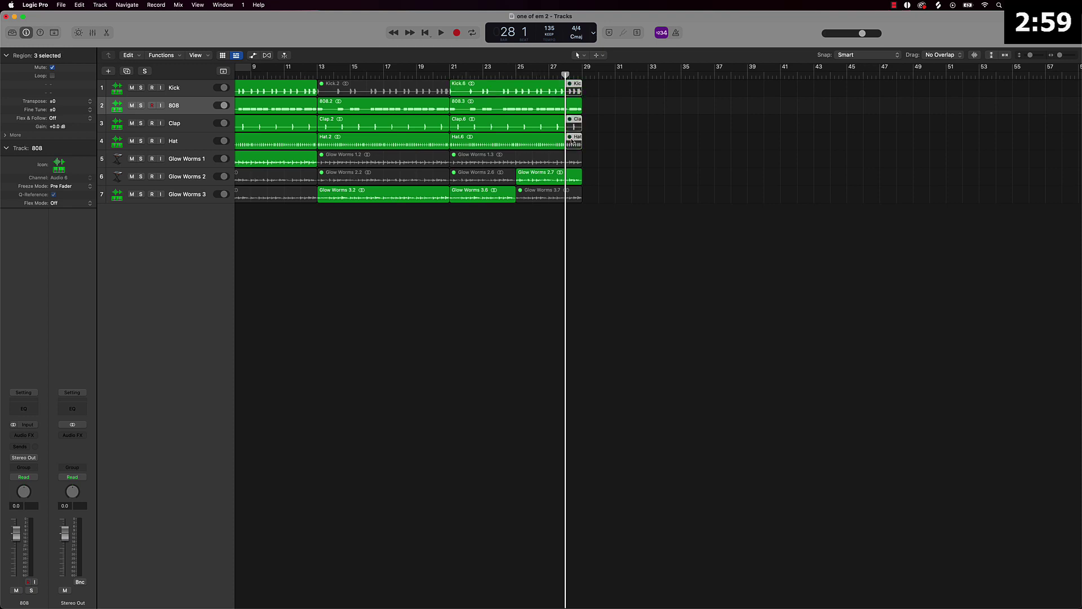
{"action": "left_click", "coordinate": [630, 173]}
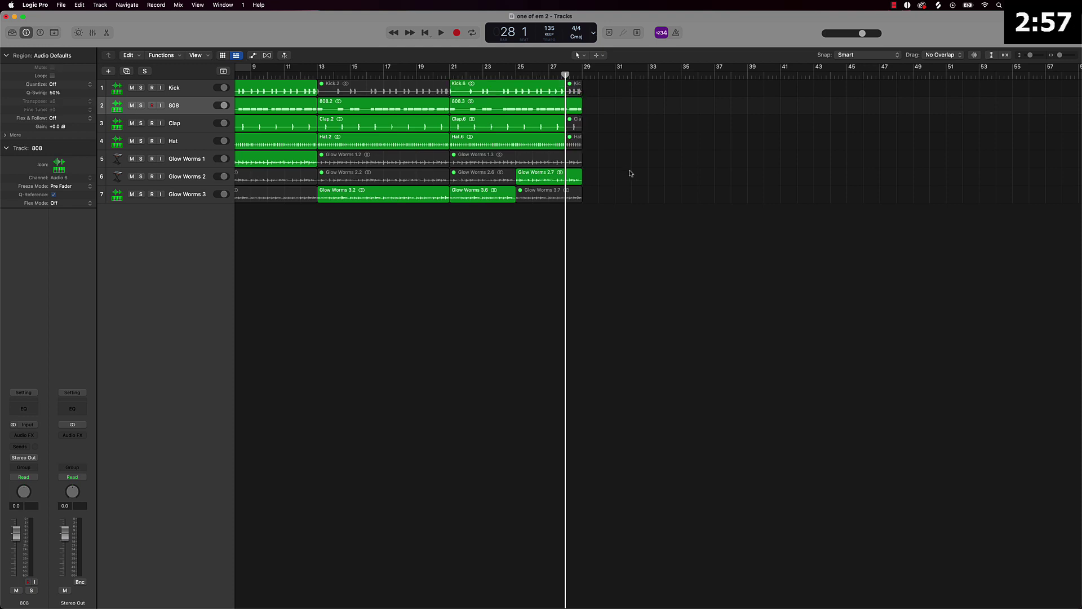
- Select the 26 regions that make up the opening section
{"action": "key", "text": "super+Left"}
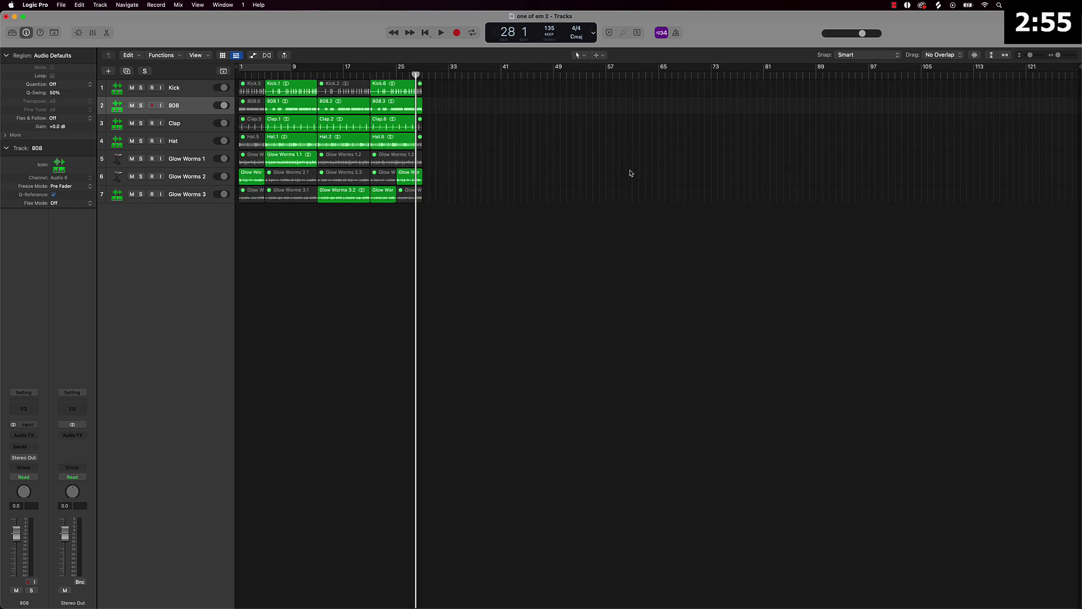
{"action": "key", "text": "super+Right"}
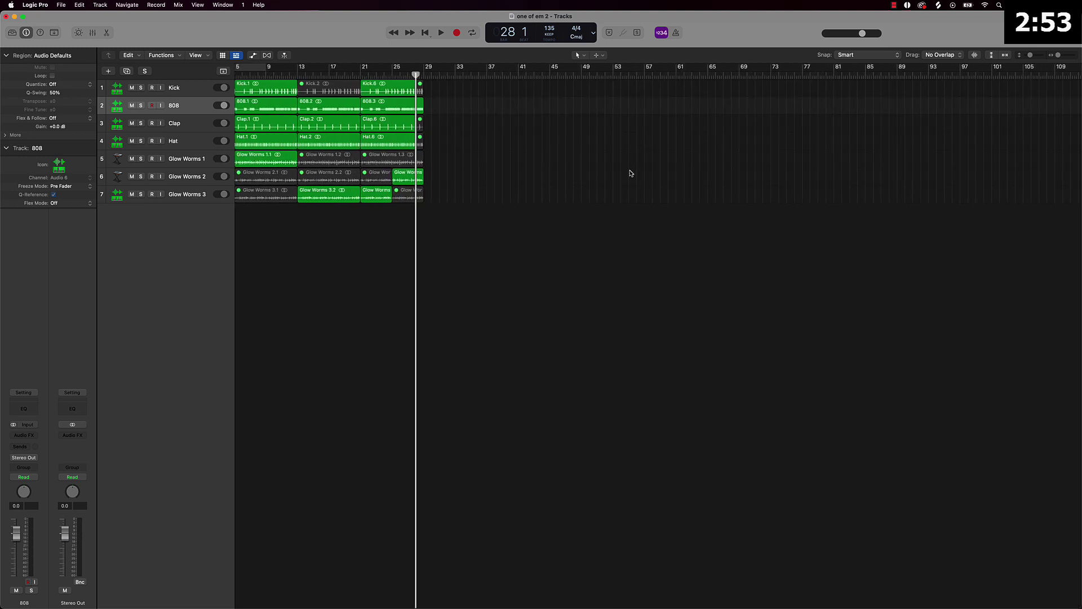
{"action": "scroll", "coordinate": [544, 171], "scroll_direction": "left", "scroll_amount": 3}
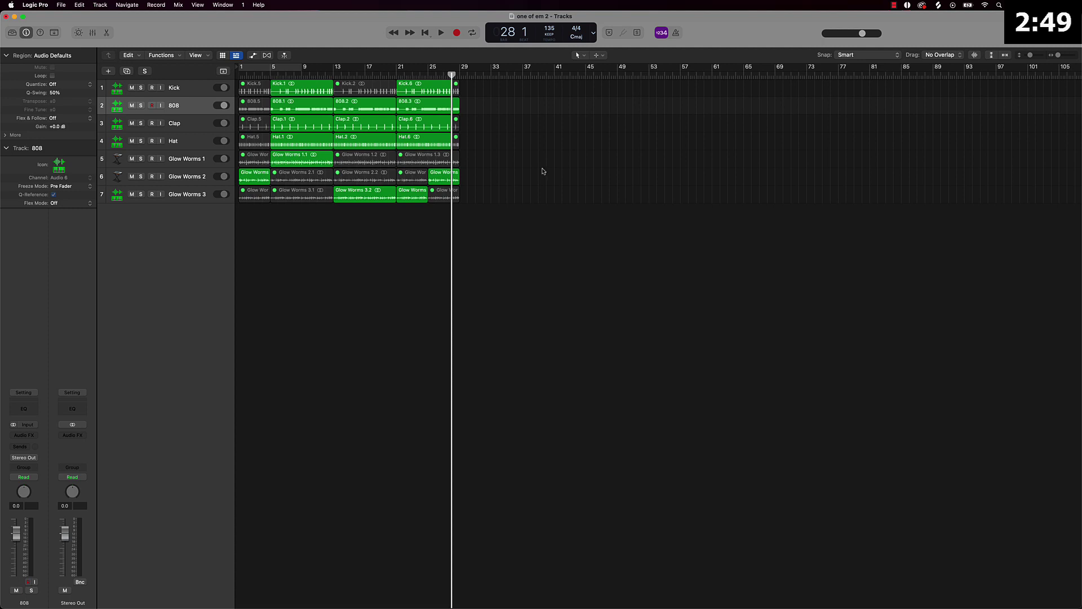
{"action": "key", "text": "super+a"}
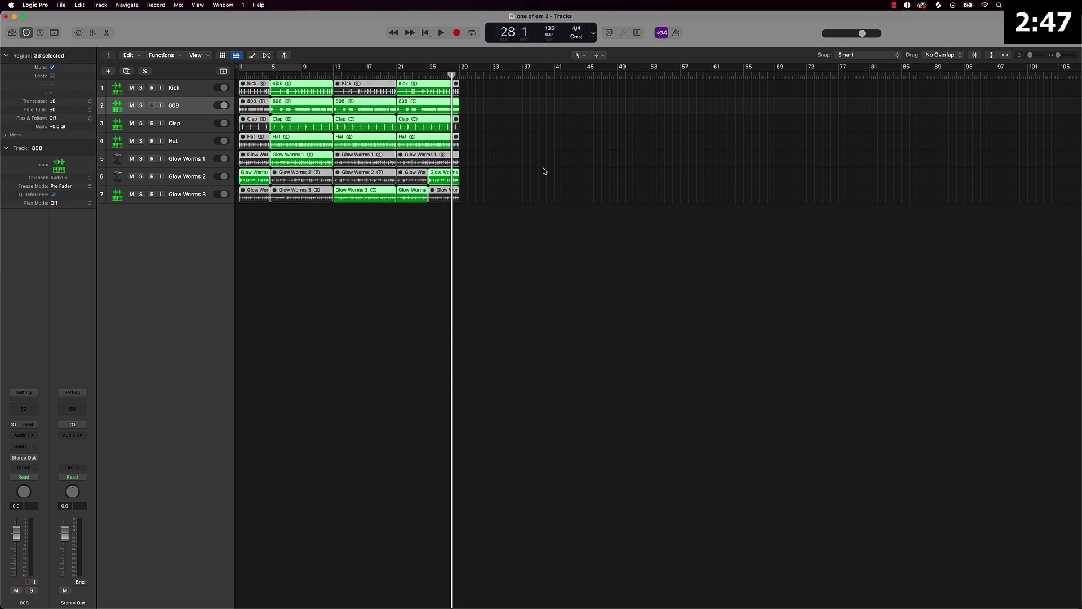
{"action": "left_click", "coordinate": [543, 170]}
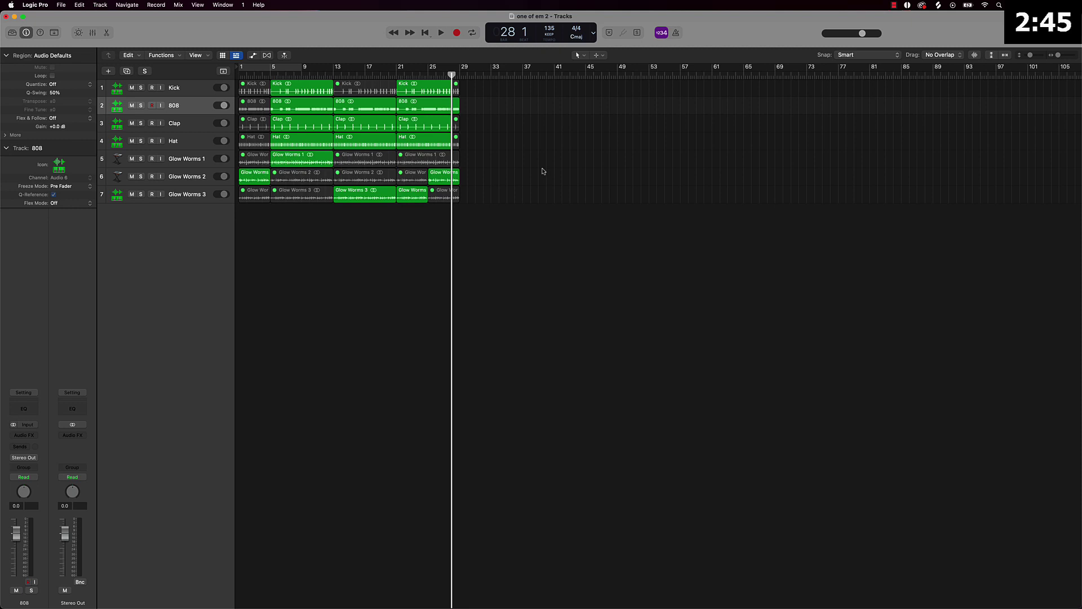
{"action": "left_click_drag", "start_coordinate": [305, 223], "coordinate": [484, 5]}
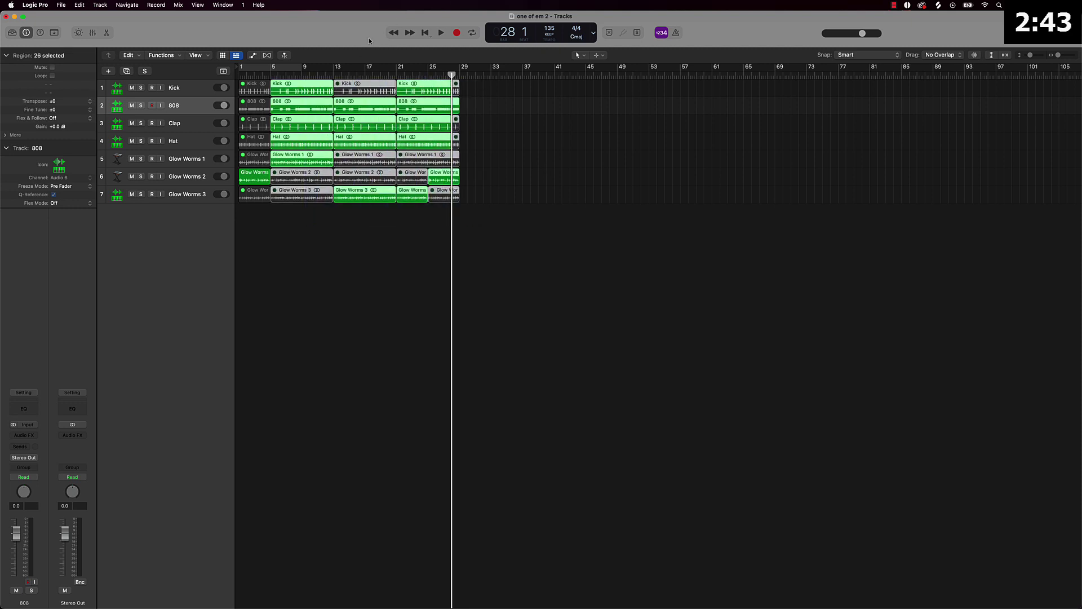
{"action": "left_click", "coordinate": [284, 55]}
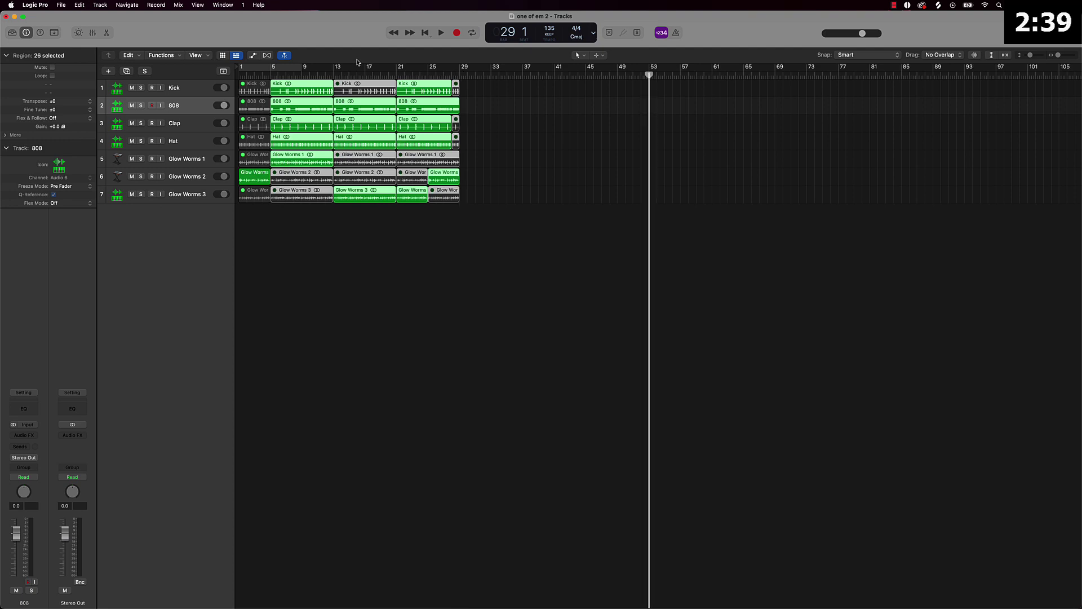
- Repeat the selected opening section three times, extending the arrangement to bar 101
{"action": "key", "text": "super+r"}
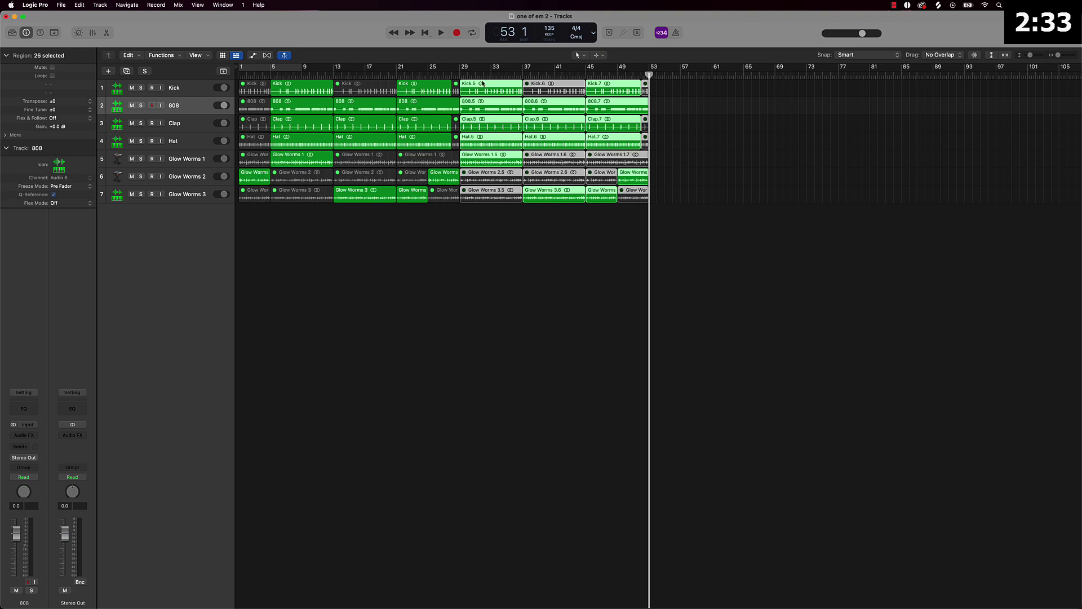
{"action": "key", "text": "super+r"}
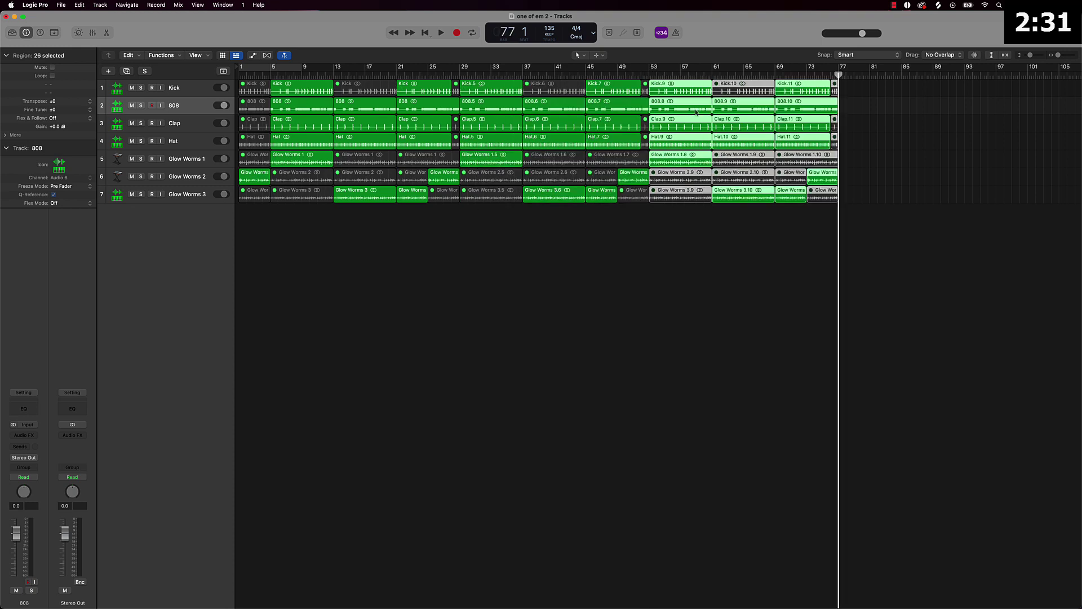
{"action": "key", "text": "super+r"}
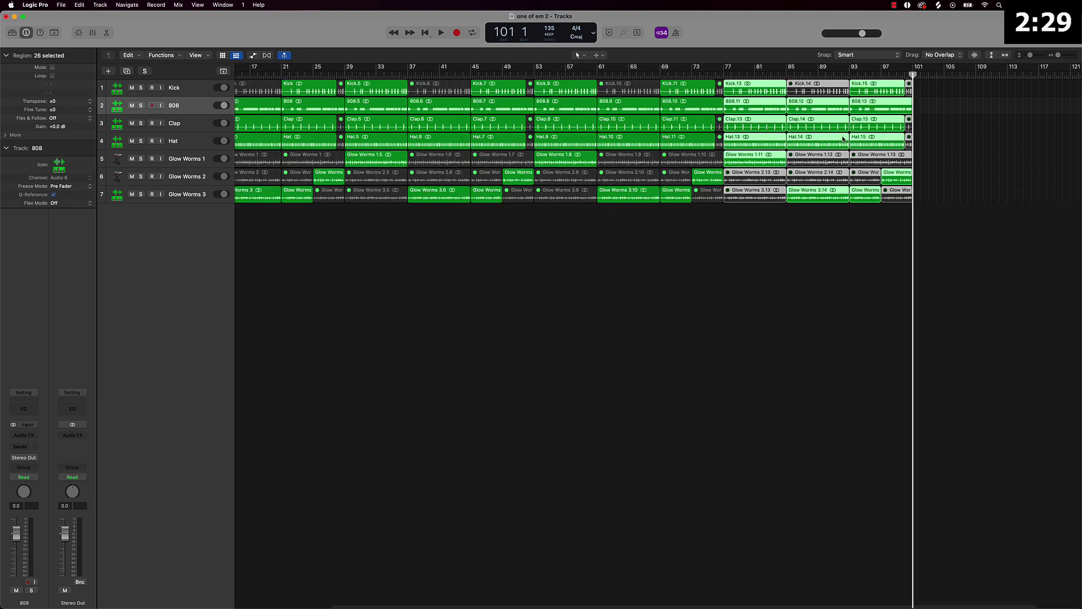
- Delete the repeated regions that extend past bar 93
{"action": "left_click", "coordinate": [801, 232]}
{"action": "left_click_drag", "start_coordinate": [800, 232], "coordinate": [958, 39]}
{"action": "key", "text": "Delete"}
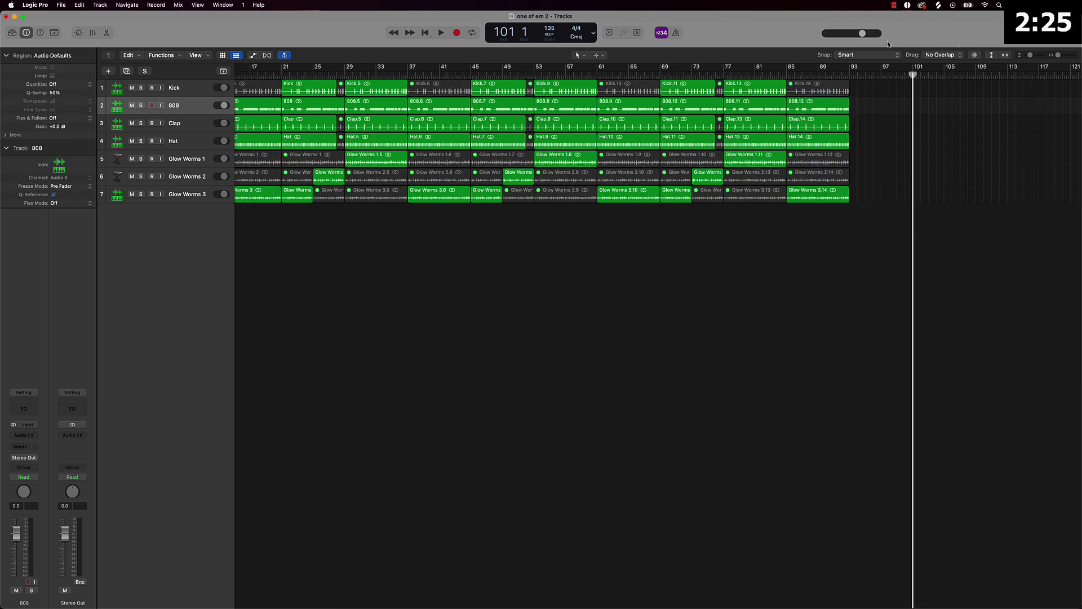
- Set the transport readout to Beats & Time and drag the project end to bar 94
{"action": "left_click", "coordinate": [849, 74]}
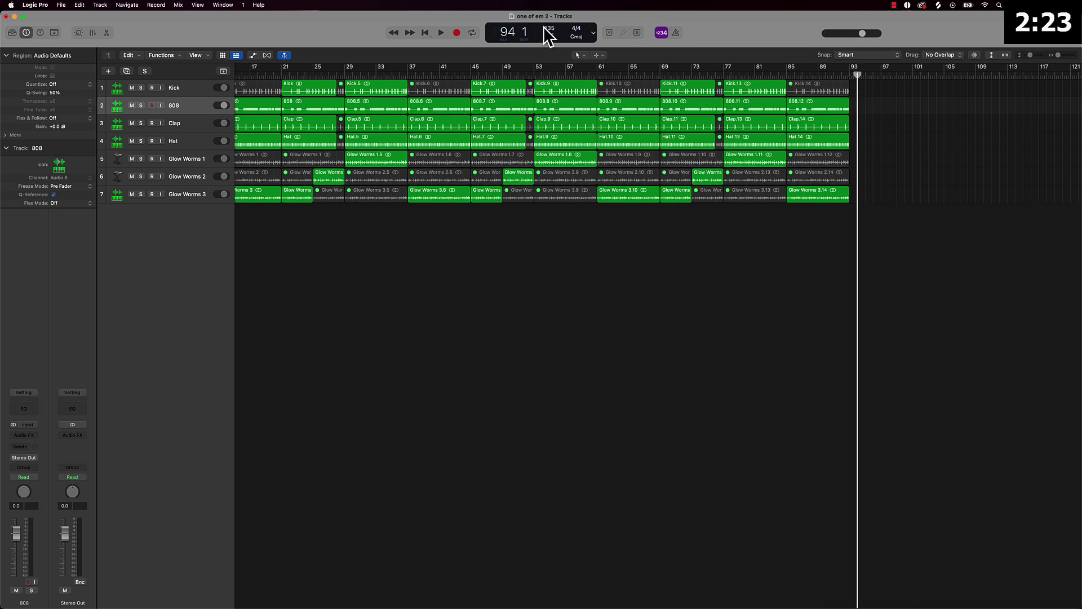
{"action": "left_click", "coordinate": [593, 33]}
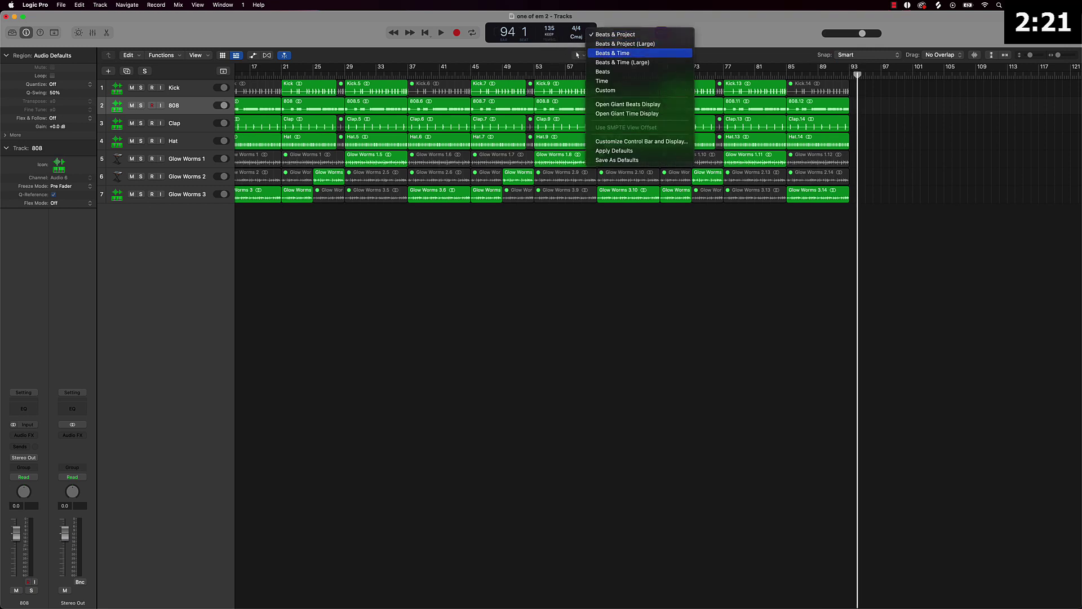
{"action": "left_click", "coordinate": [606, 52]}
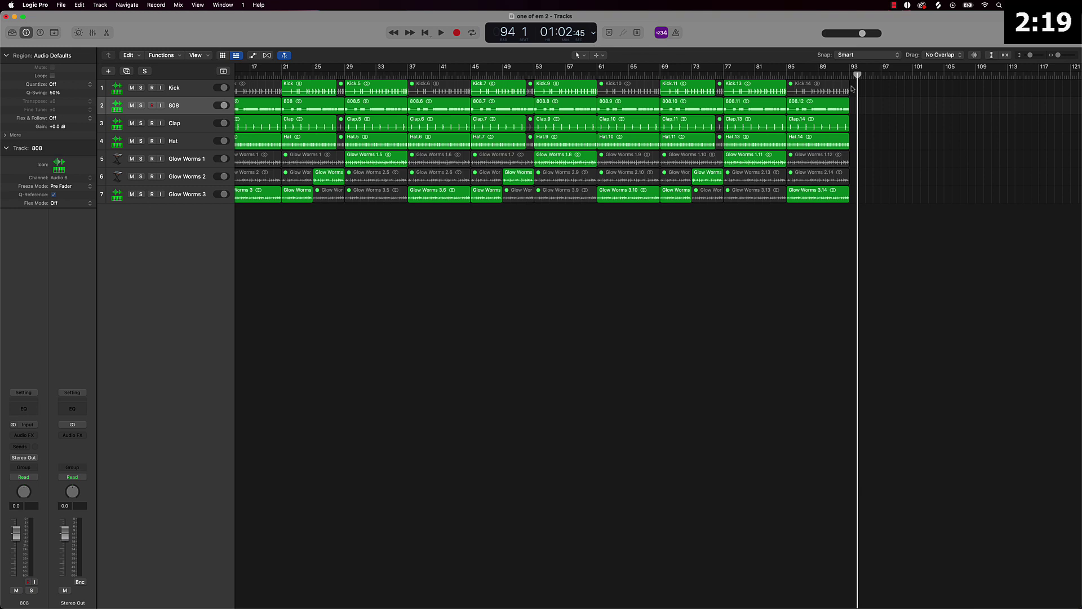
{"action": "key", "text": "cmd+Left"}
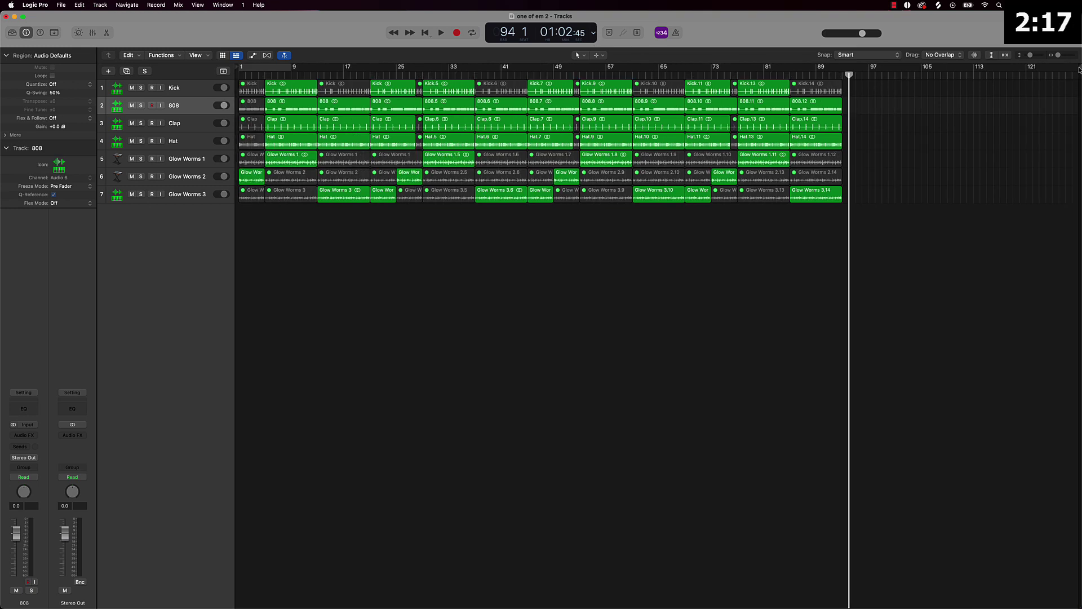
{"action": "left_click_drag", "start_coordinate": [1079, 69], "coordinate": [857, 77]}
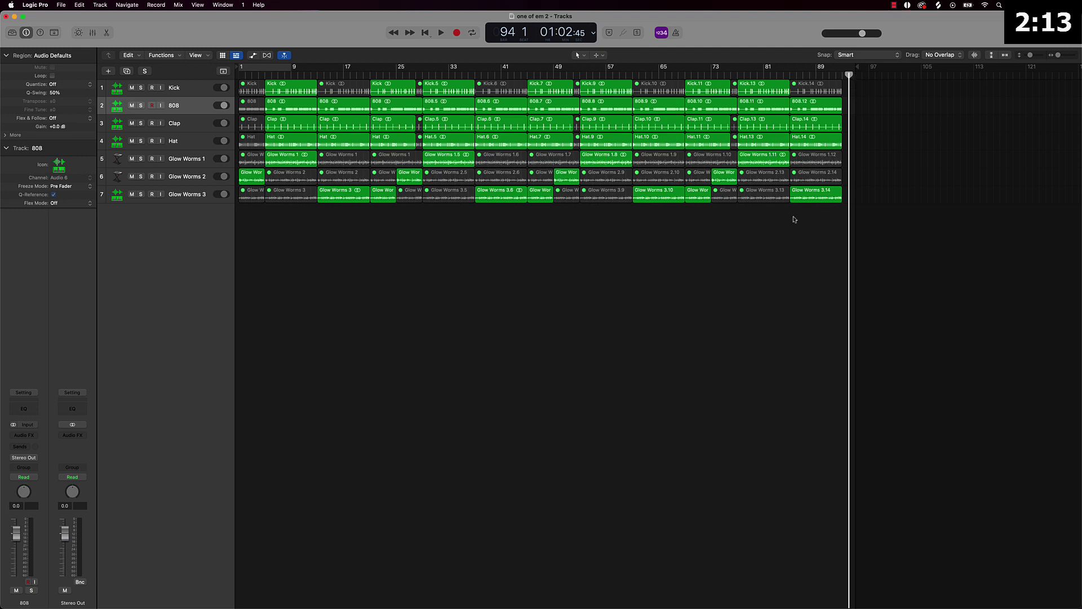
- Mute the final regions Glow Worms 3.14, Hat.14, Clap.14 and 808.12
{"action": "left_click", "coordinate": [803, 195]}
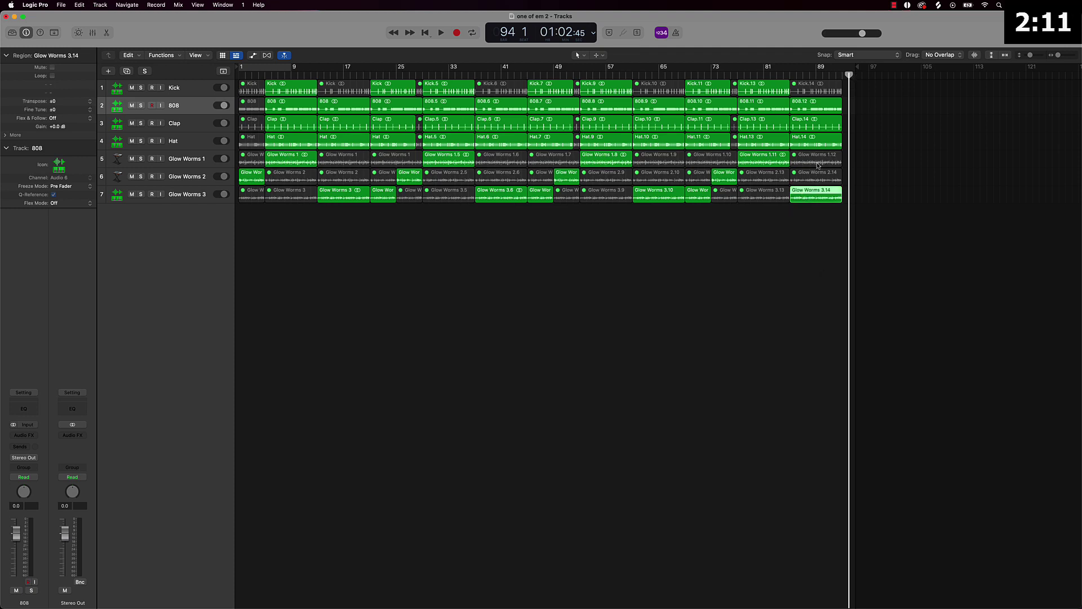
{"action": "left_click", "coordinate": [821, 142], "text": "shift"}
{"action": "left_click", "coordinate": [820, 125], "text": "shift"}
{"action": "left_click", "coordinate": [820, 107], "text": "shift"}
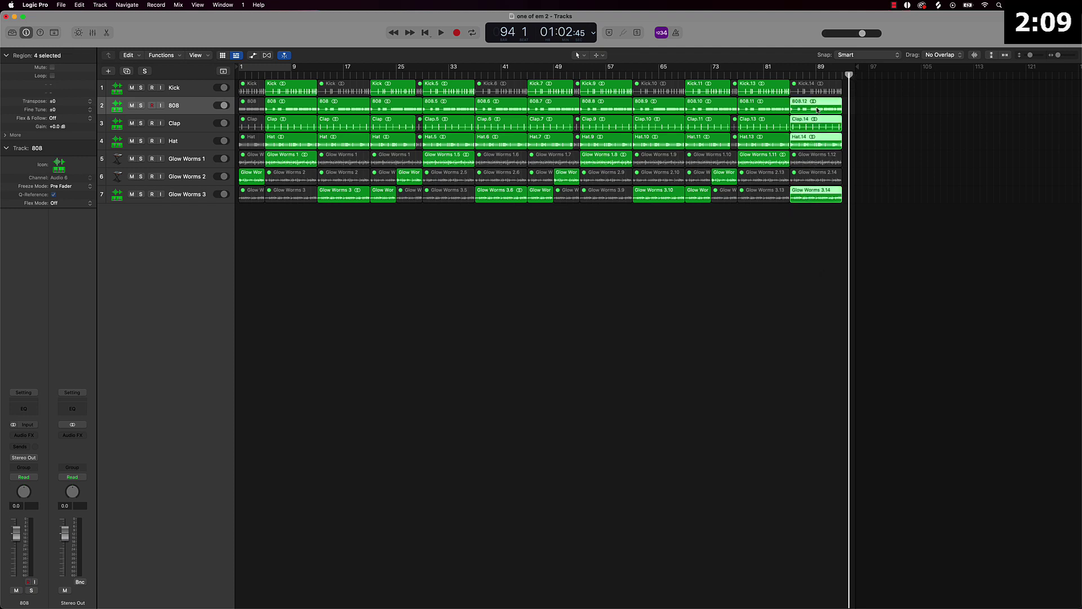
{"action": "key", "text": "ctrl+m"}
{"action": "left_click", "coordinate": [790, 297]}
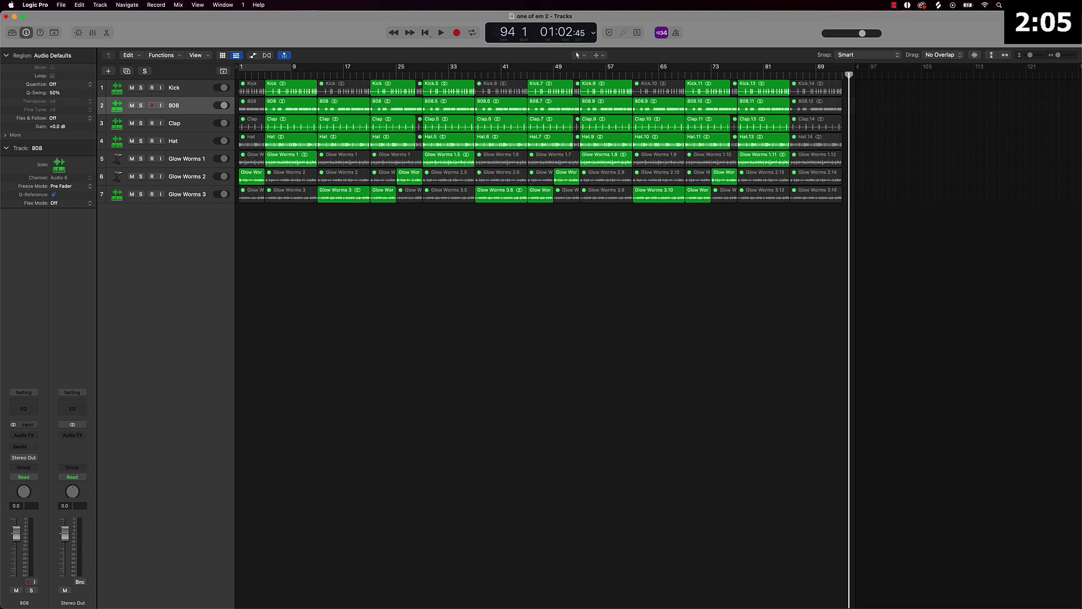
- Unmute Glow Worms 1.12 and 2.14 and split them at bar 89
{"action": "left_click", "coordinate": [806, 163]}
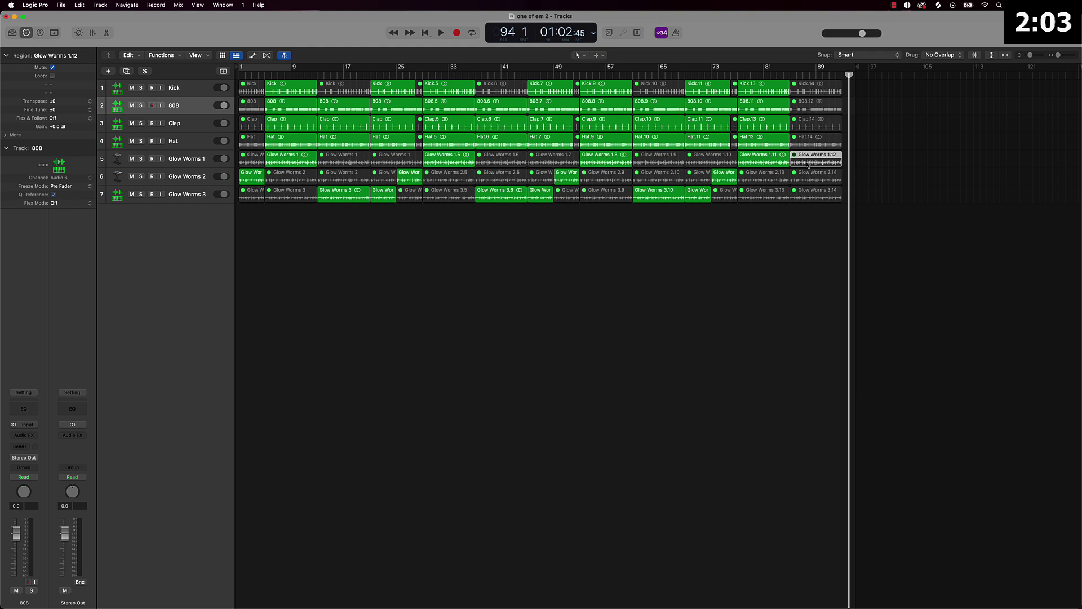
{"action": "left_click", "coordinate": [808, 181], "text": "shift"}
{"action": "key", "text": "ctrl+m"}
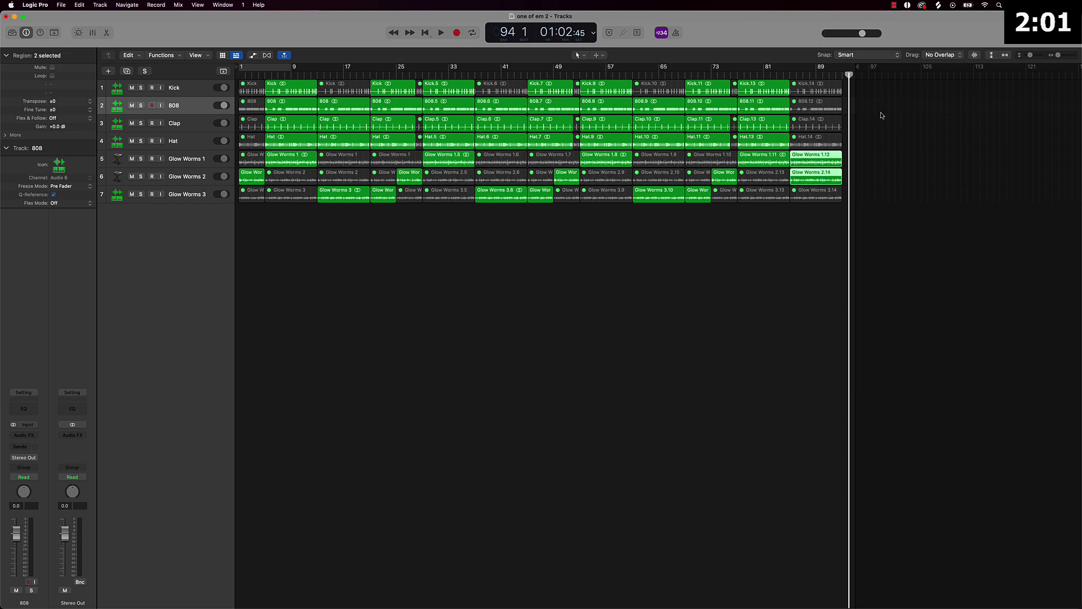
{"action": "left_click_drag", "start_coordinate": [826, 77], "coordinate": [816, 79]}
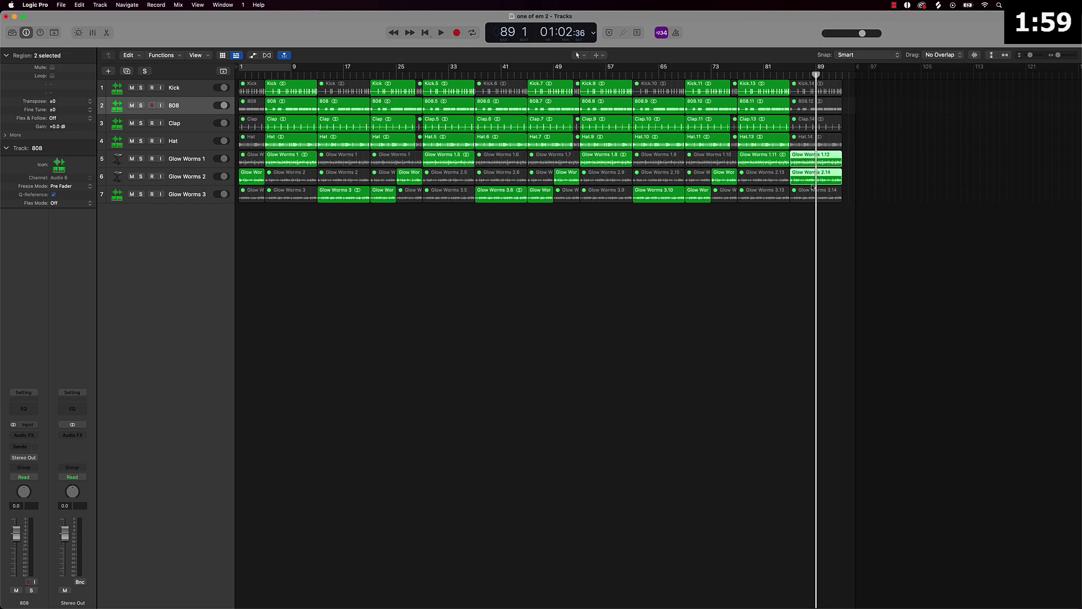
{"action": "key", "text": "super+t"}
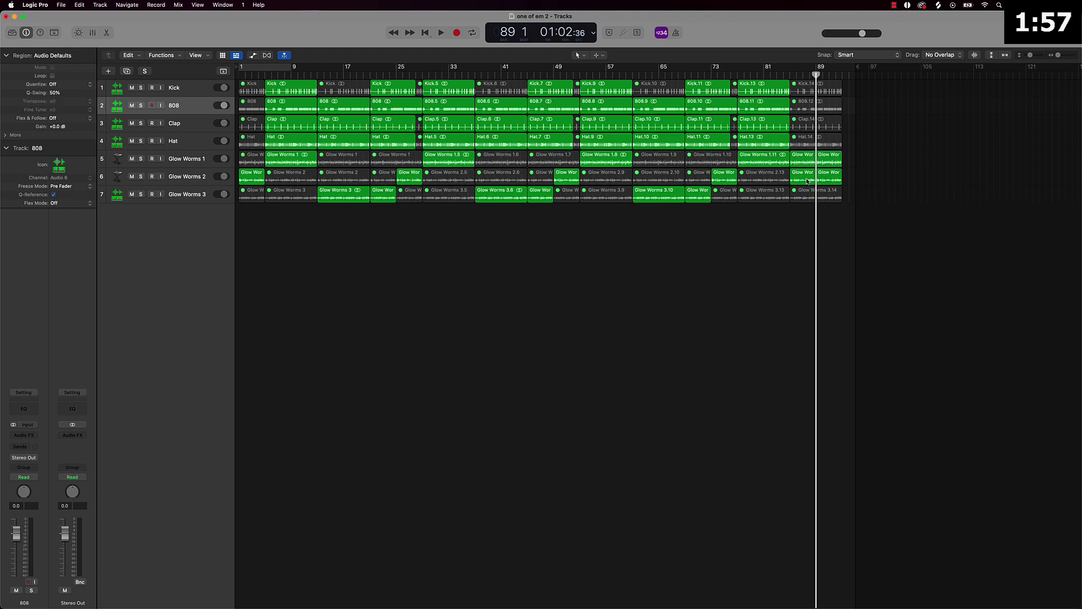
- Mute the Glow Worms pieces after bar 89 and play the beat from bar 1
{"action": "left_click", "coordinate": [831, 165], "text": "shift"}
{"action": "key", "text": "ctrl+m"}
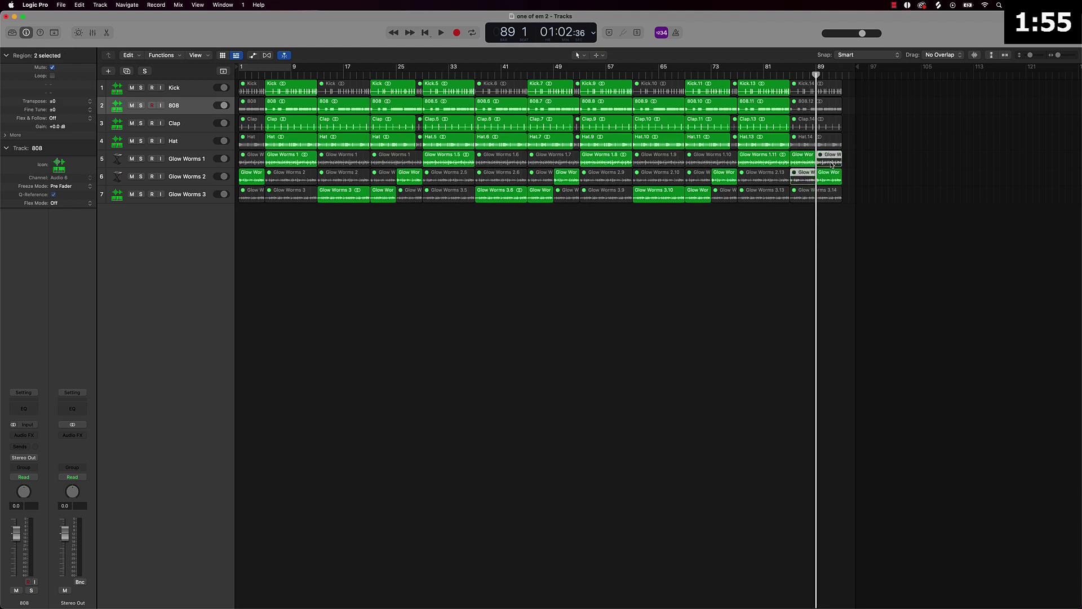
{"action": "left_click", "coordinate": [770, 252]}
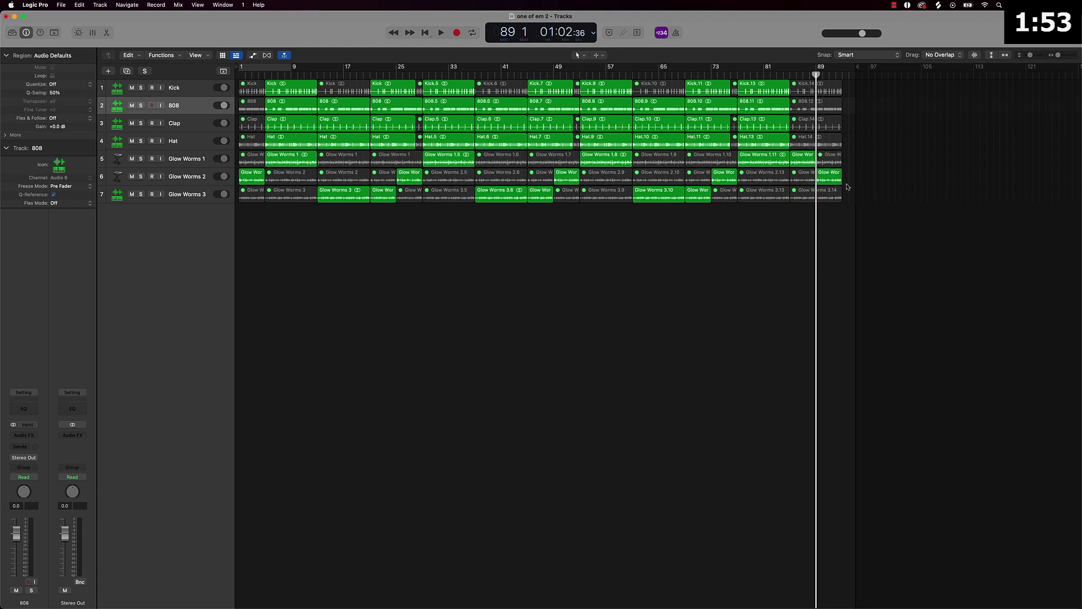
{"action": "key", "text": "Return"}
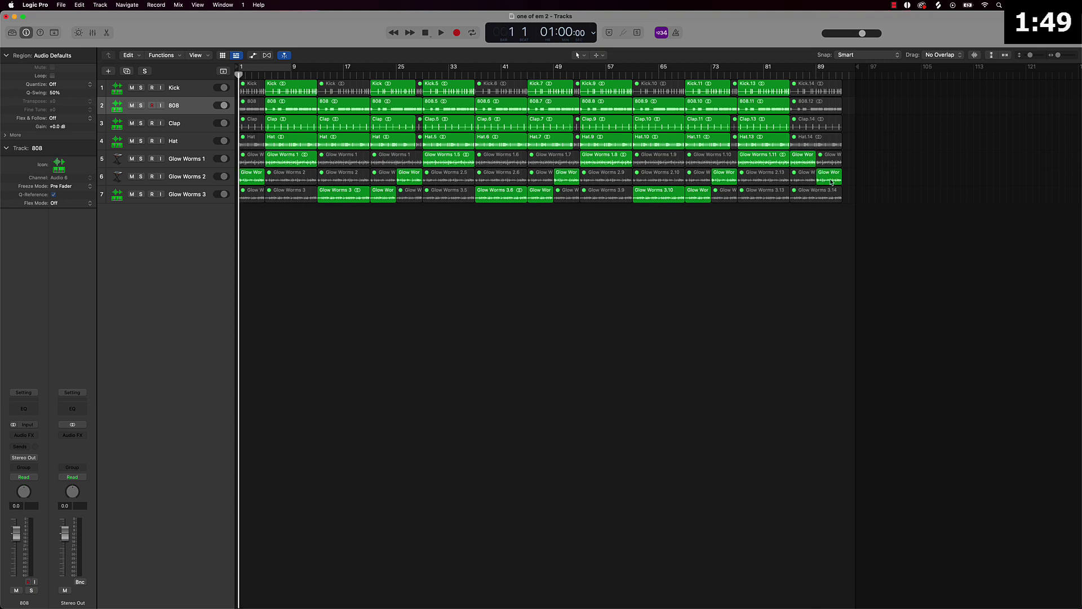
{"action": "key", "text": "space"}
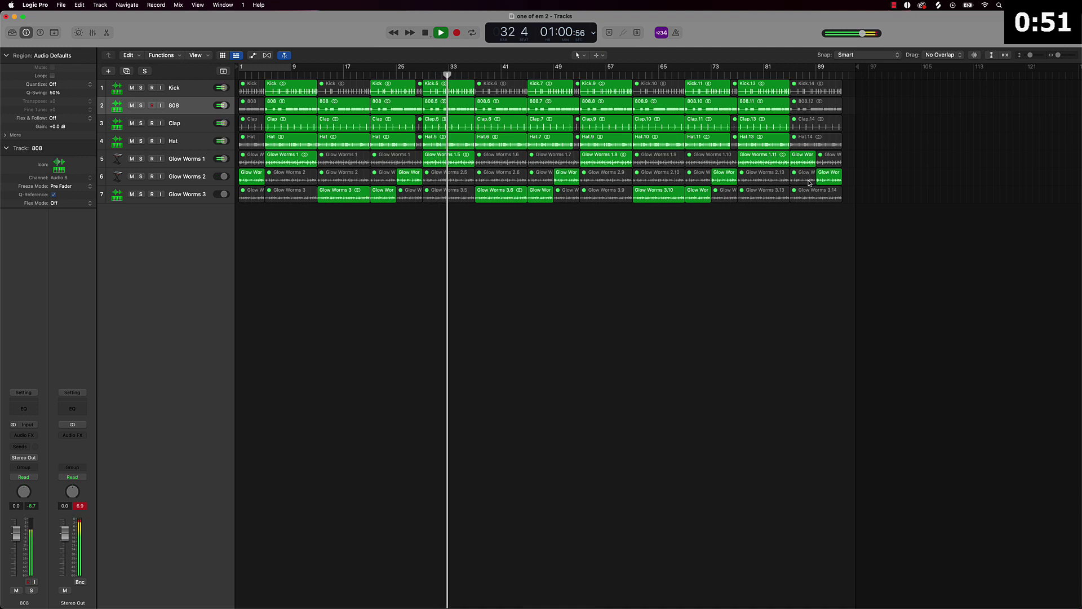
- Stop playback near bar 32 after listening to the arrangement
{"action": "key", "text": "space"}
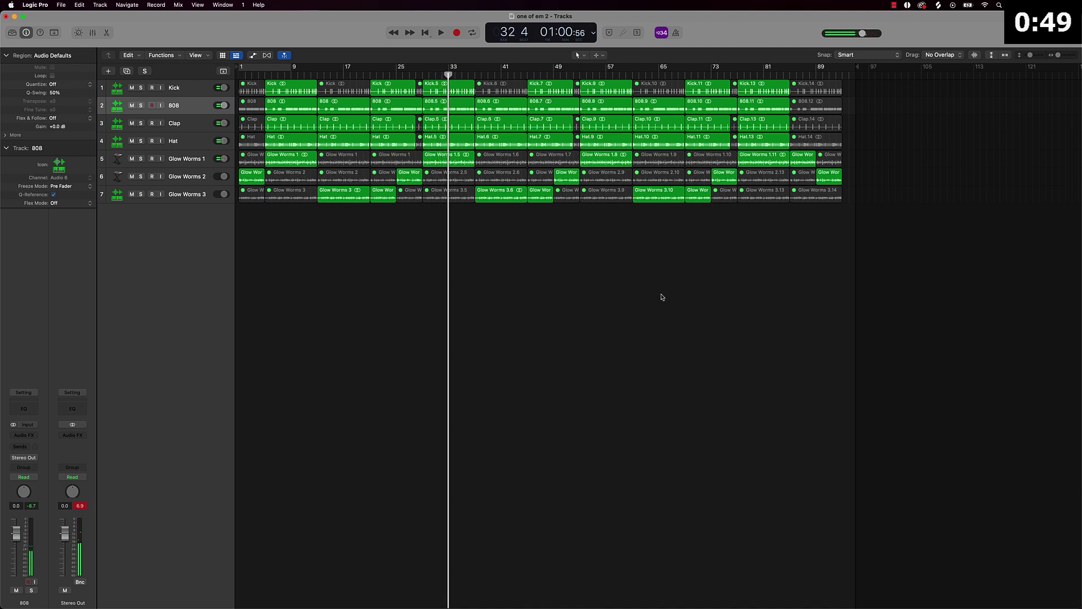
- Leave all regions deselected and place the playhead at bar 36
{"action": "key", "text": "super+a"}
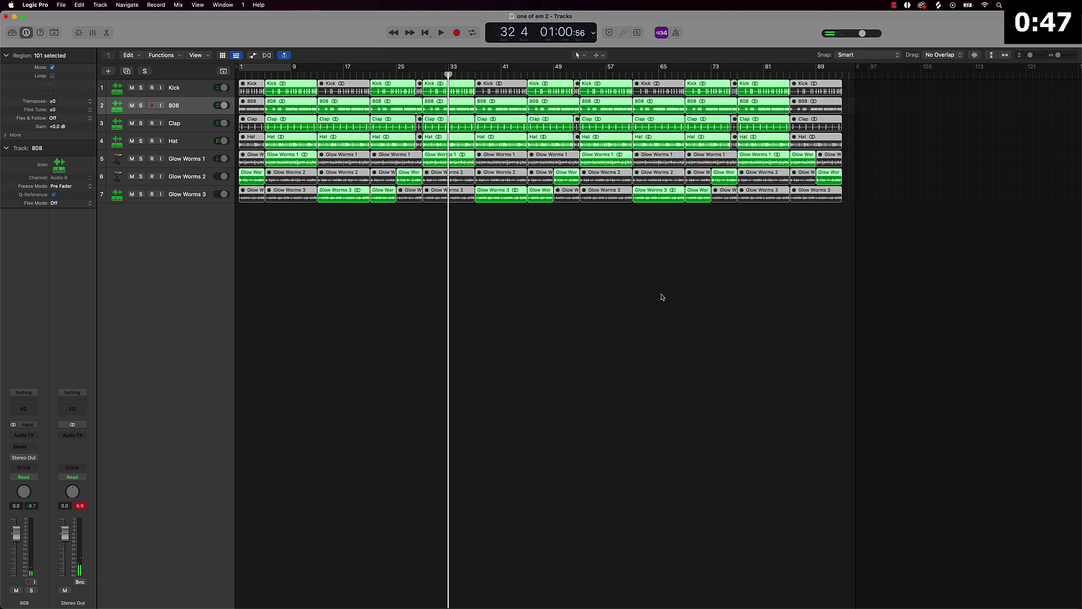
{"action": "left_click", "coordinate": [652, 297]}
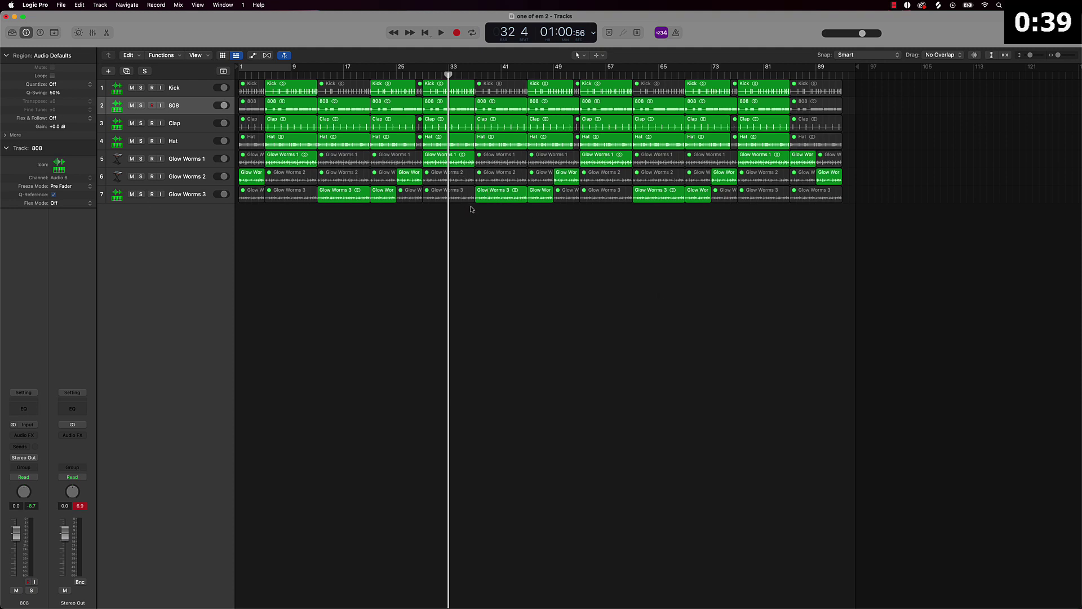
{"action": "left_click", "coordinate": [468, 75]}
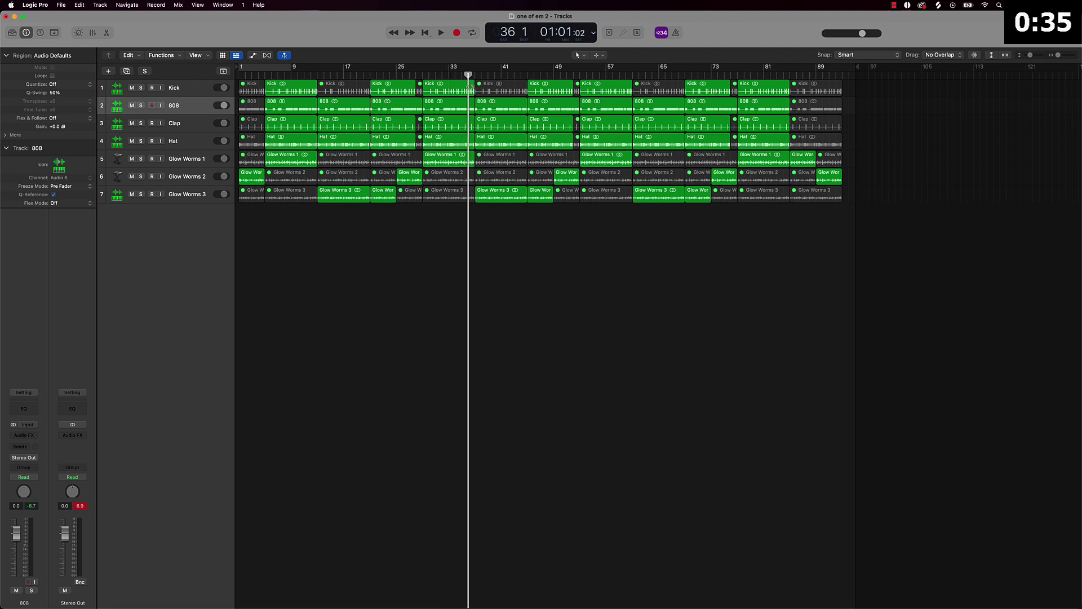
{"action": "left_click_drag", "start_coordinate": [466, 78], "coordinate": [468, 75]}
- Show the toolbar and colour palette, then select the regions of four alternating sections
{"action": "left_click", "coordinate": [54, 33]}
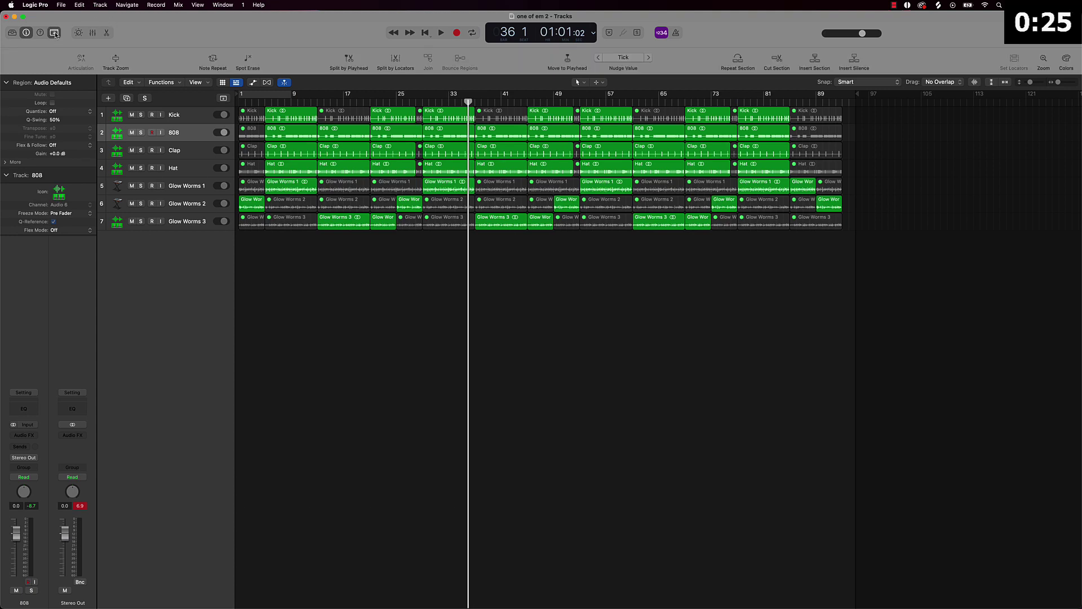
{"action": "left_click", "coordinate": [1066, 63]}
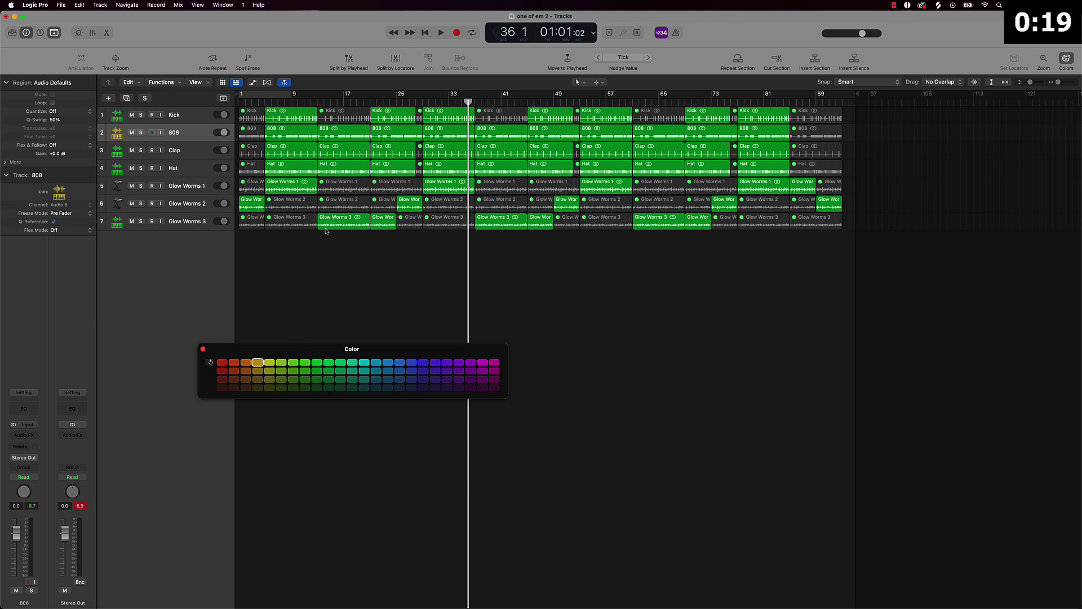
{"action": "left_click_drag", "start_coordinate": [306, 253], "coordinate": [292, 106]}
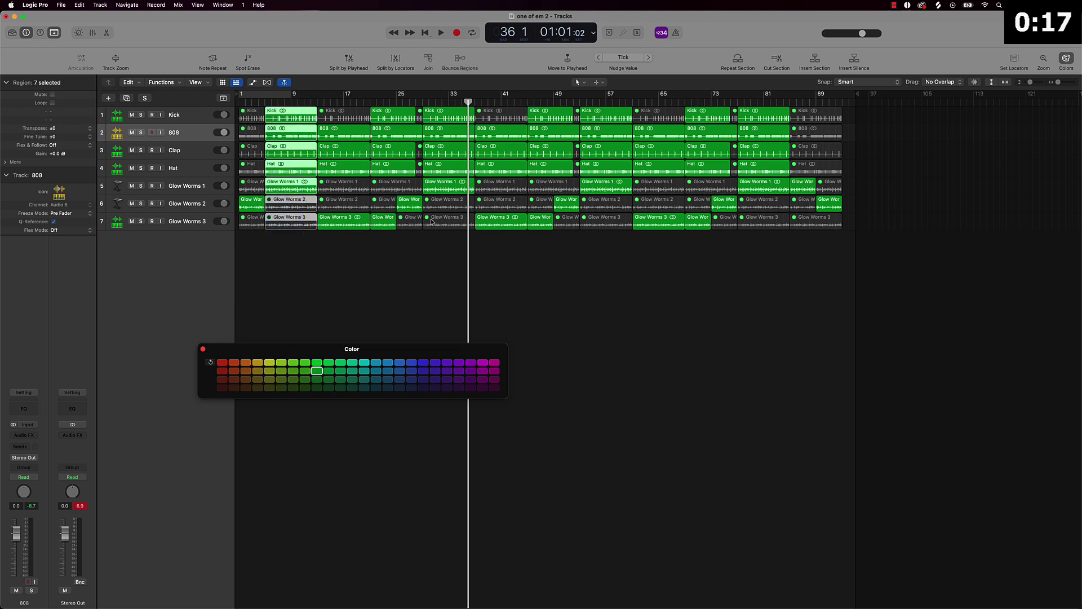
{"action": "left_click_drag", "start_coordinate": [457, 245], "coordinate": [451, 181]}
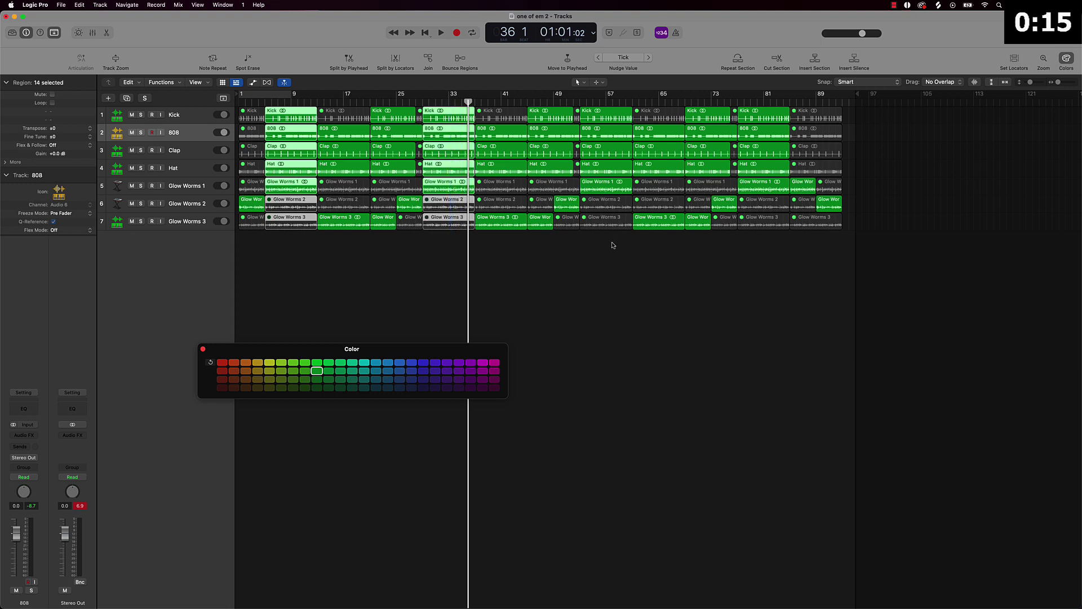
{"action": "left_click_drag", "start_coordinate": [611, 243], "coordinate": [609, 108]}
{"action": "left_click_drag", "start_coordinate": [772, 258], "coordinate": [773, 109]}
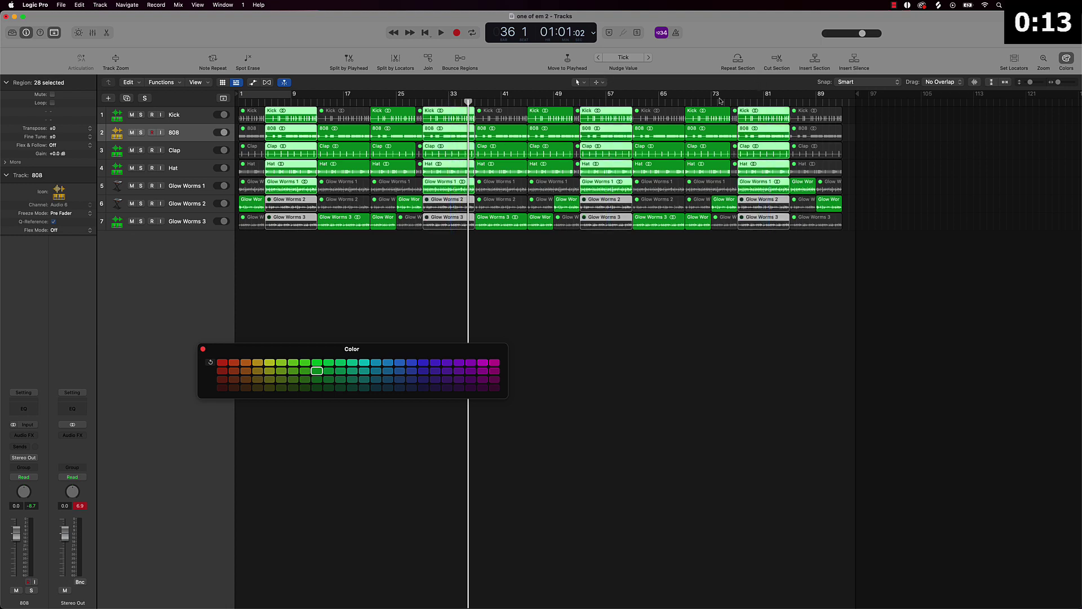
- Colour the selected Kick, 808, Clap and Hat regions bright orange
{"action": "left_click", "coordinate": [246, 363]}
{"action": "left_click", "coordinate": [260, 364]}
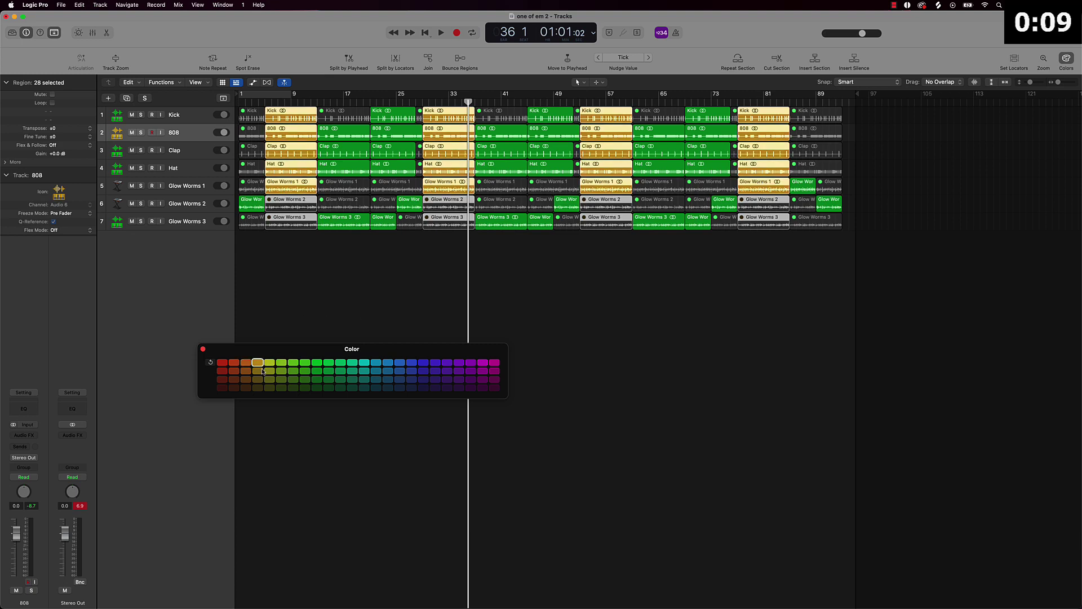
{"action": "left_click", "coordinate": [246, 371]}
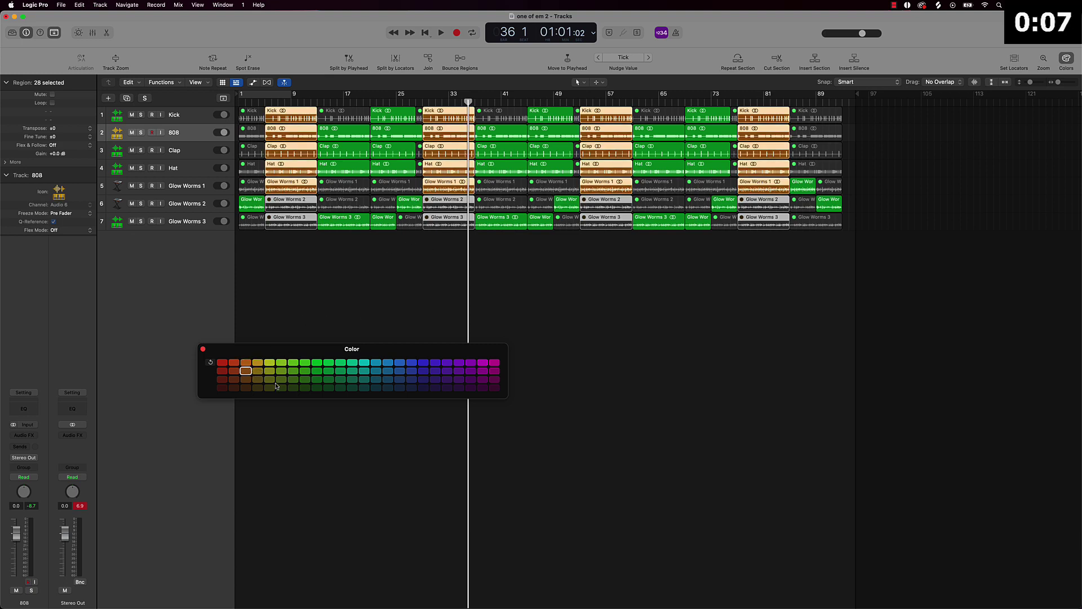
{"action": "left_click", "coordinate": [247, 362]}
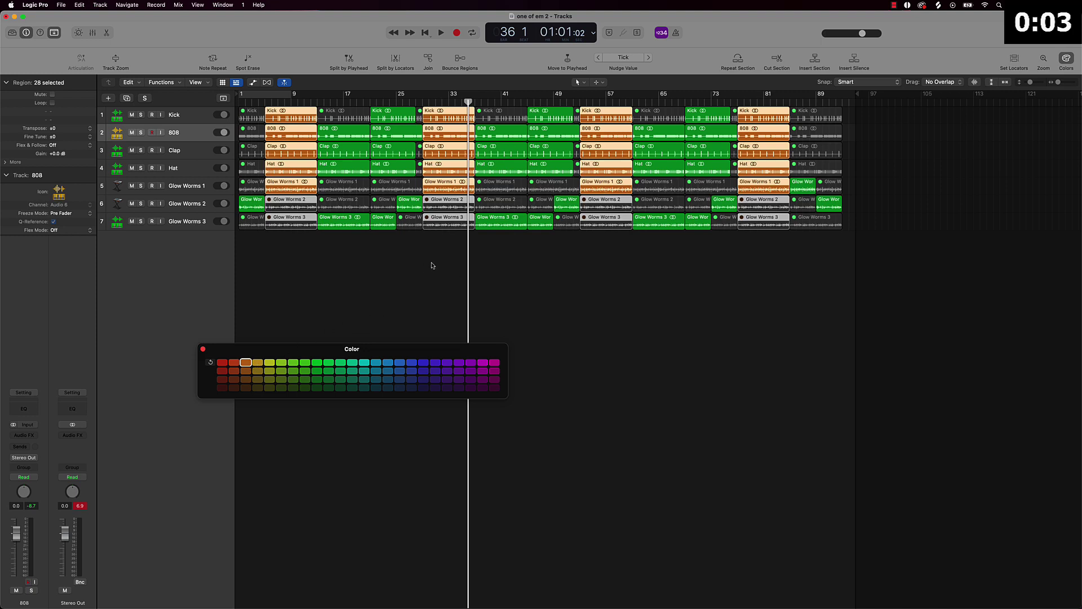
- Colour the regions between the orange sections, including bars 41–49 and 65–73, blue
{"action": "left_click", "coordinate": [326, 260]}
{"action": "left_click_drag", "start_coordinate": [327, 260], "coordinate": [422, 84]}
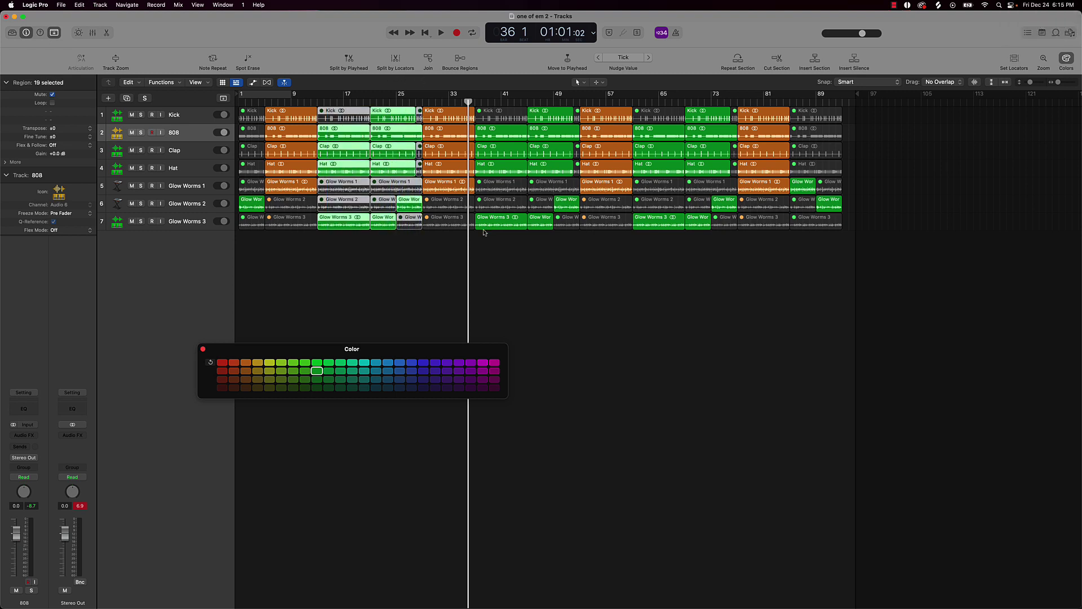
{"action": "left_click_drag", "start_coordinate": [483, 231], "coordinate": [576, 83]}
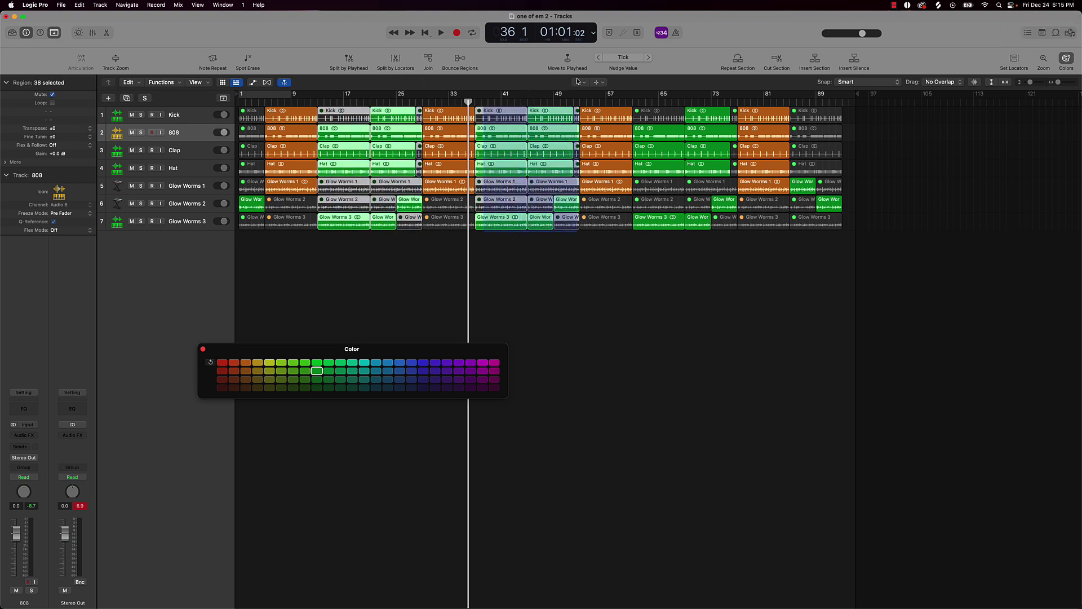
{"action": "left_click_drag", "start_coordinate": [644, 247], "coordinate": [734, 83]}
{"action": "left_click", "coordinate": [423, 364]}
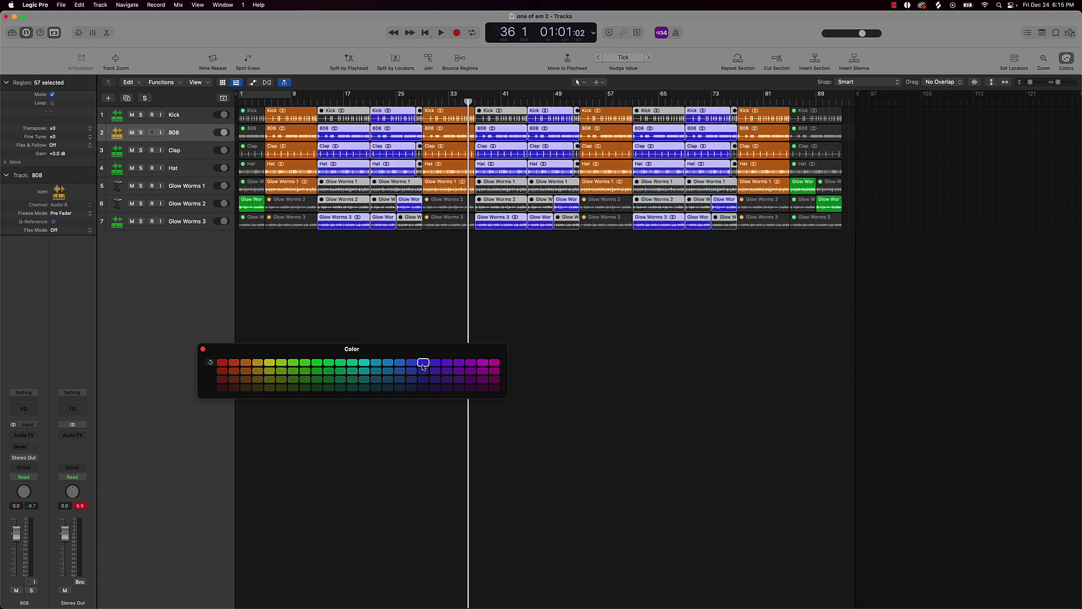
- Colour the bar 1 and bar 89 regions dark green and close the colour palette
{"action": "left_click", "coordinate": [776, 313]}
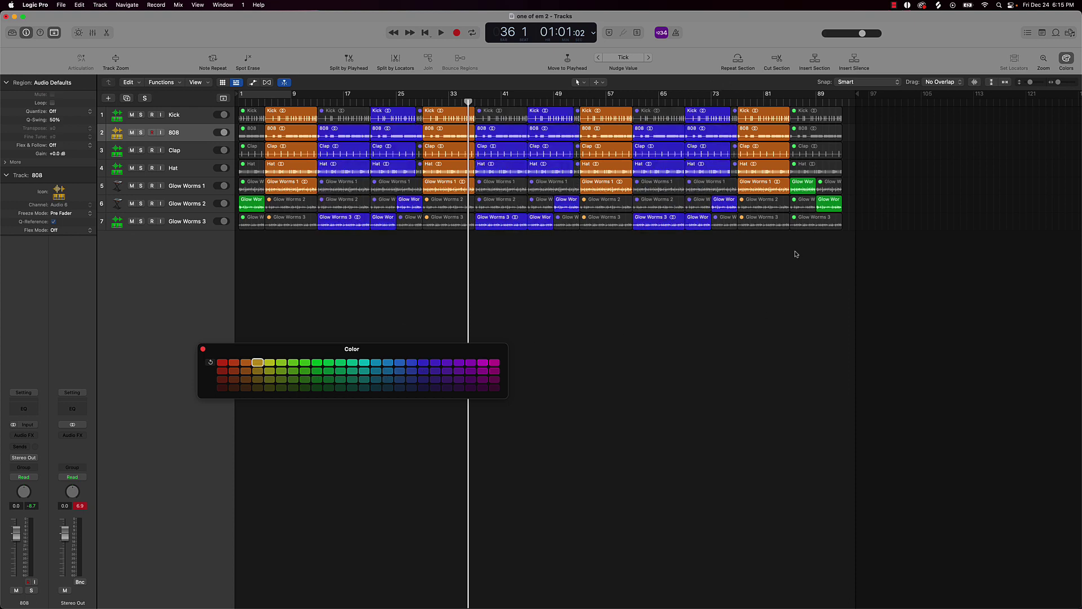
{"action": "left_click_drag", "start_coordinate": [797, 252], "coordinate": [855, 81]}
{"action": "left_click_drag", "start_coordinate": [254, 251], "coordinate": [243, 78]}
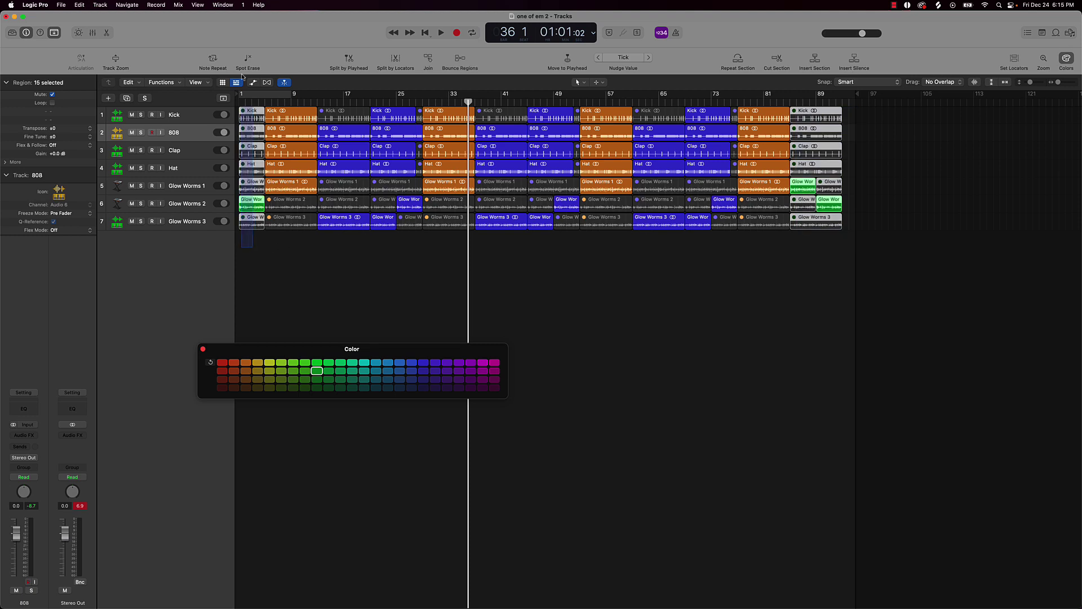
{"action": "left_click", "coordinate": [304, 363]}
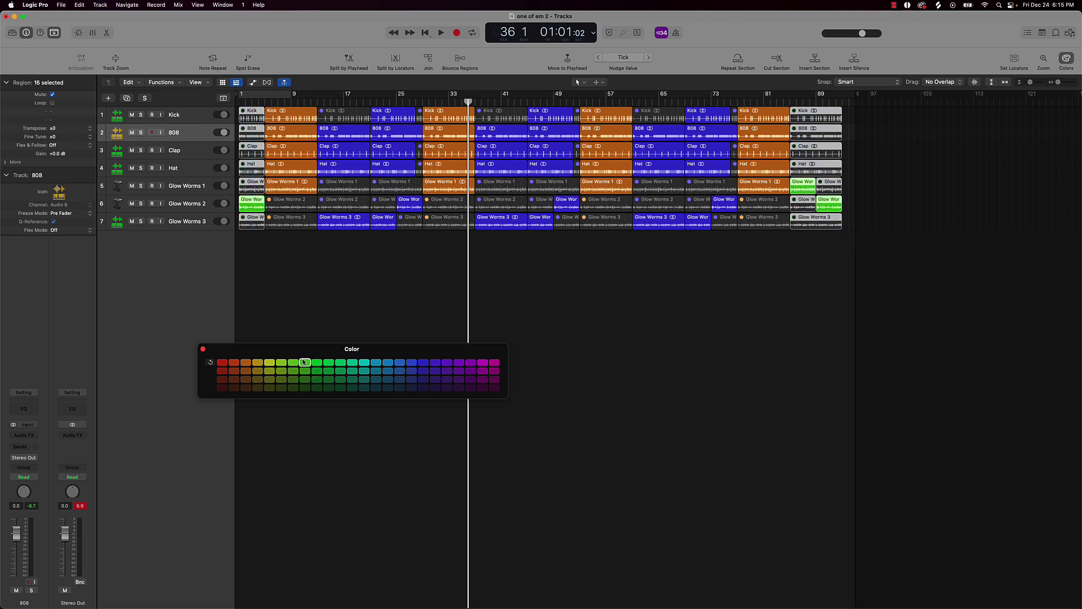
{"action": "left_click", "coordinate": [316, 371]}
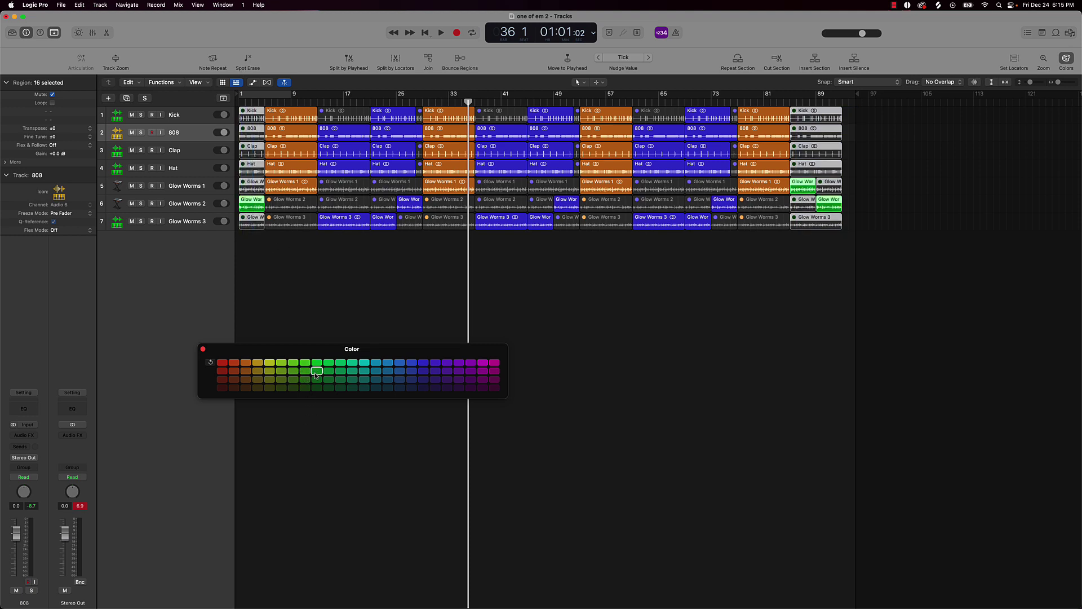
{"action": "left_click", "coordinate": [376, 319]}
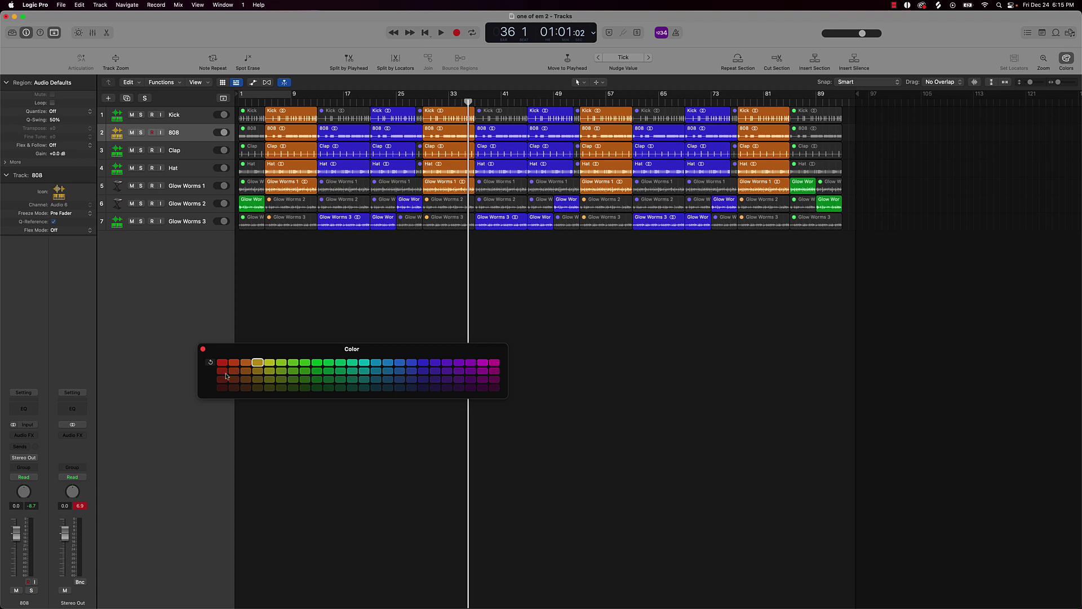
{"action": "left_click", "coordinate": [203, 349]}
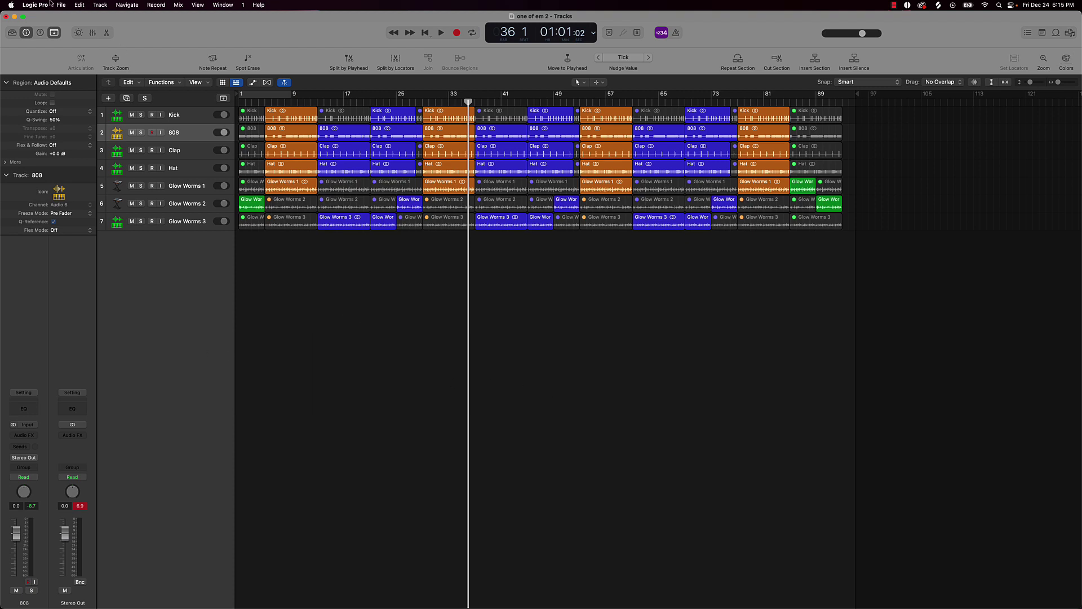
- Hide the toolbar row and reset the Stereo Out channel strip's peak readout
{"action": "left_click", "coordinate": [53, 33]}
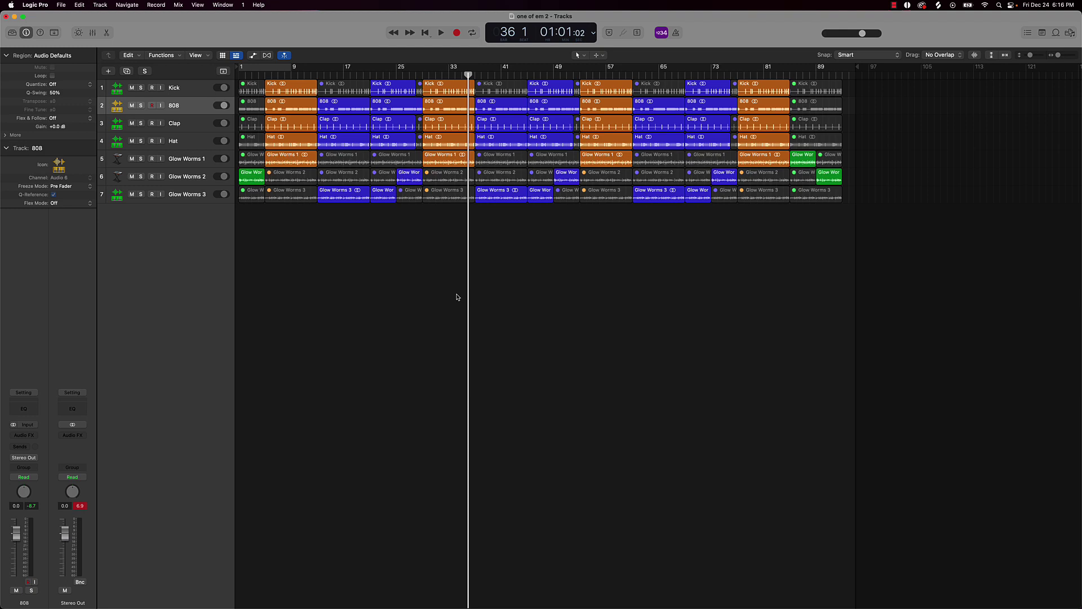
{"action": "left_click", "coordinate": [80, 505]}
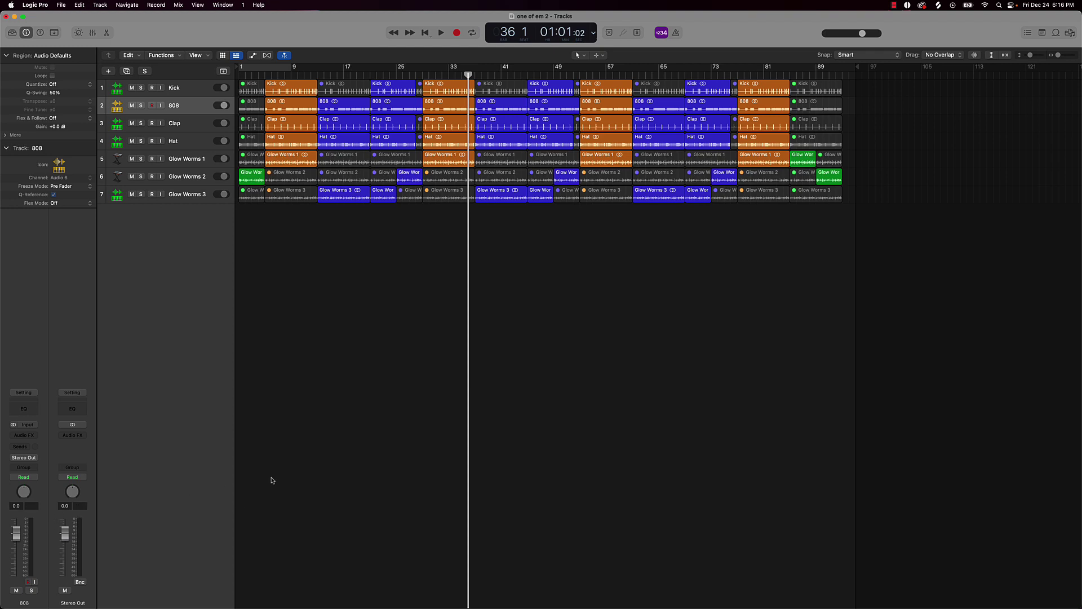